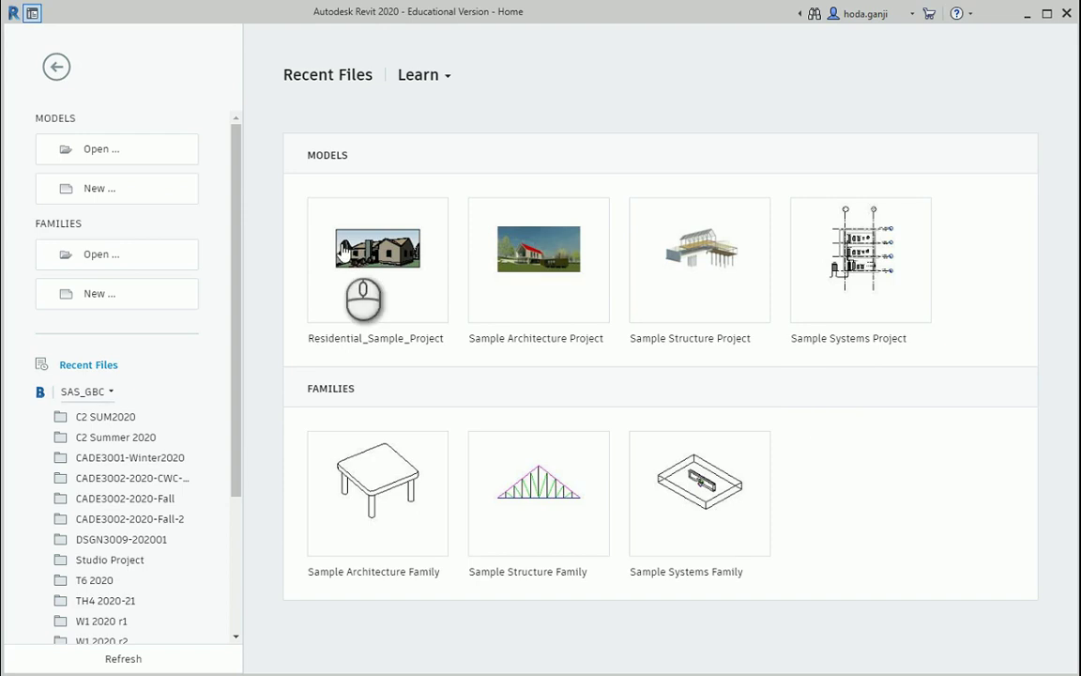
# Create a new project from the Architectural Template
pyautogui.click(126, 189)
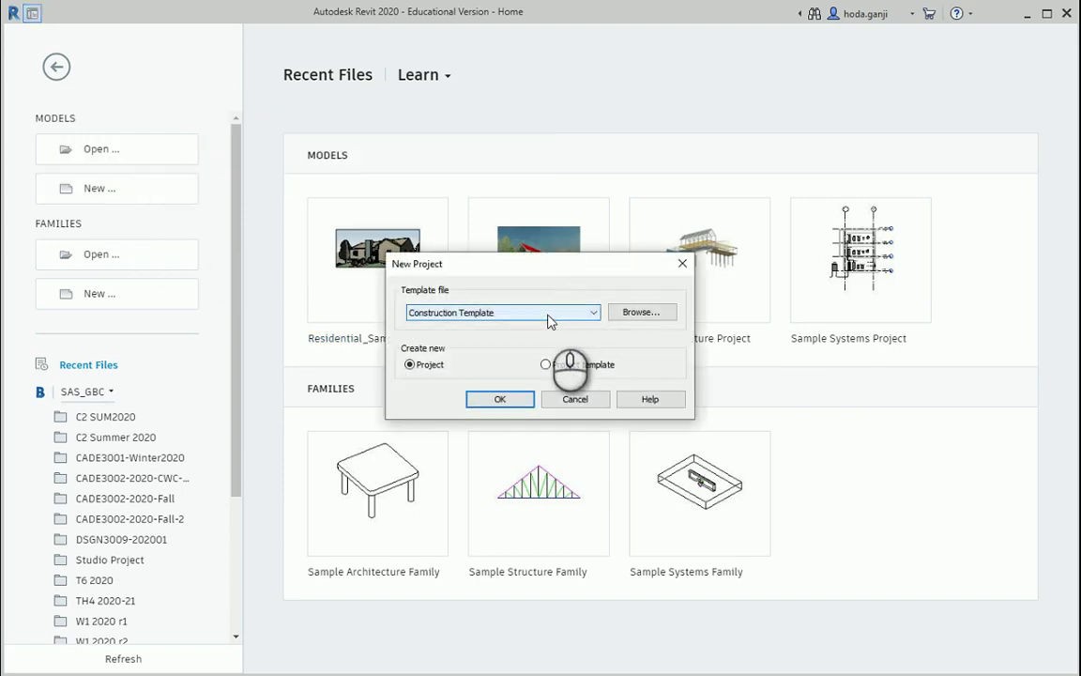
pyautogui.click(551, 322)
pyautogui.click(542, 345)
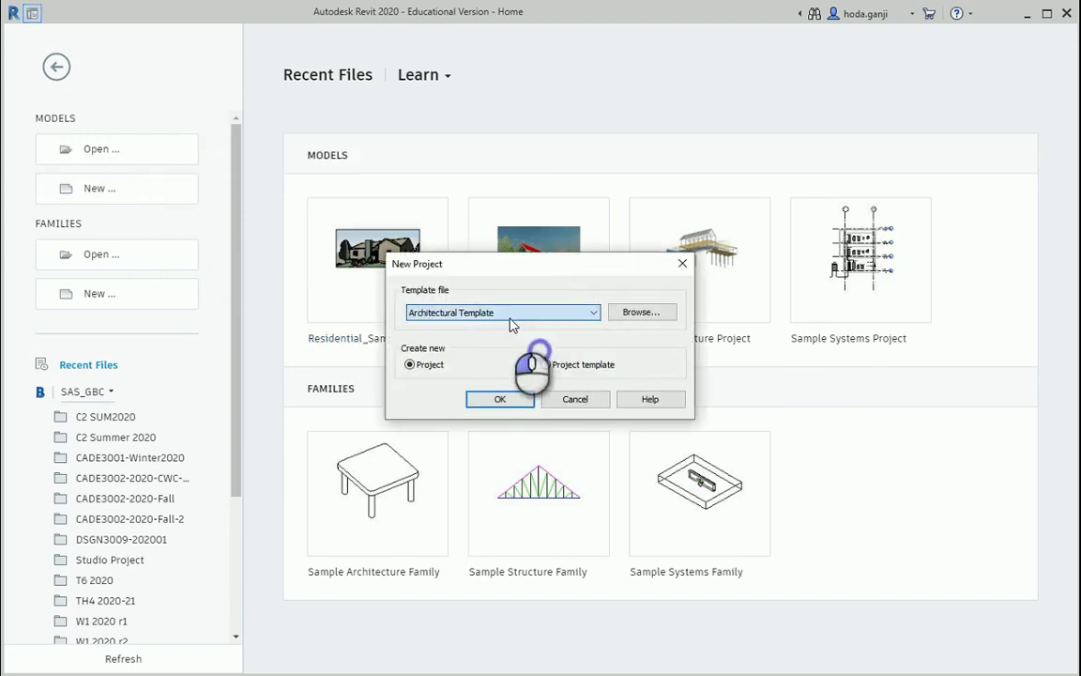
pyautogui.click(501, 398)
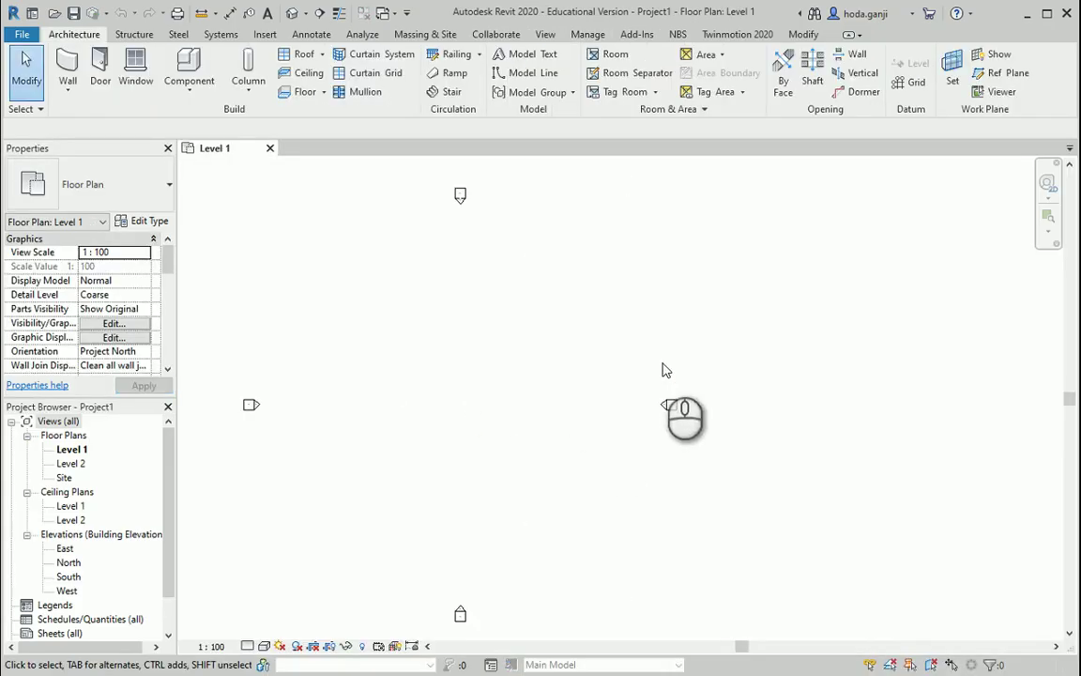
# Set the project's length units to meters with 3 decimal places
pyautogui.press('u')
pyautogui.press('n')
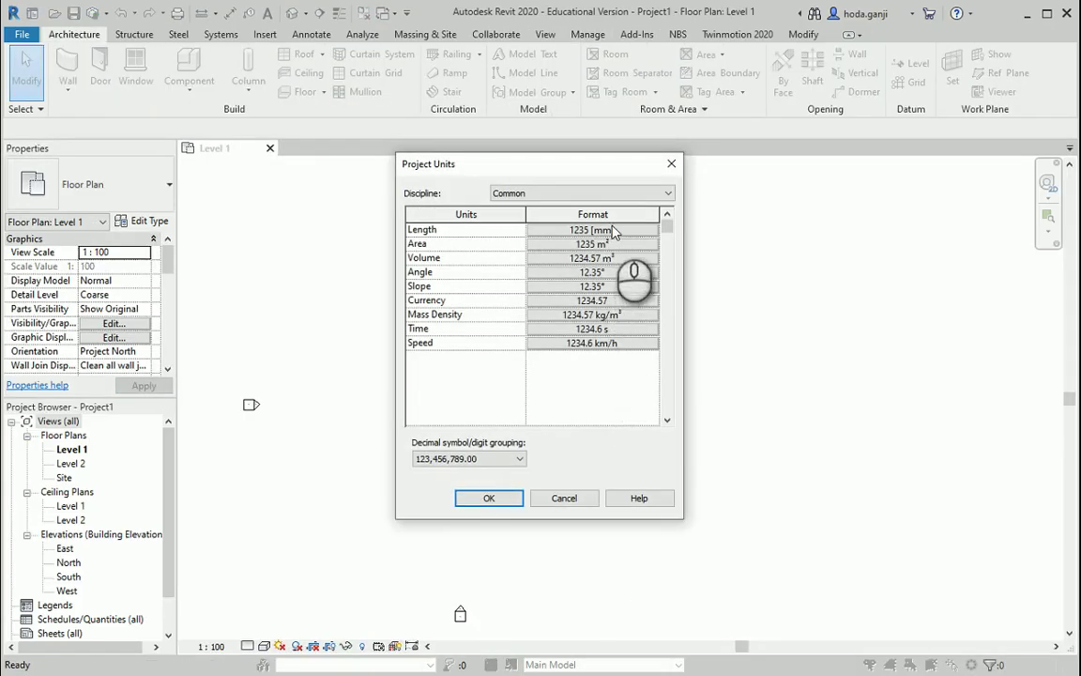
pyautogui.click(610, 230)
pyautogui.click(608, 257)
pyautogui.click(531, 312)
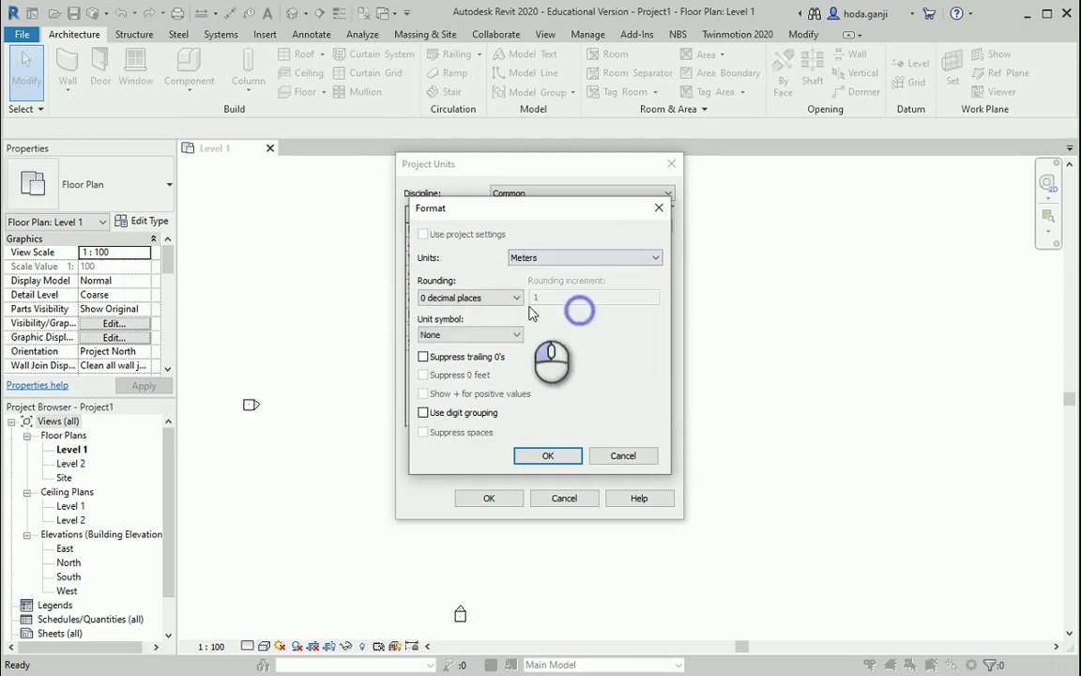
pyautogui.click(517, 298)
pyautogui.click(512, 365)
pyautogui.click(549, 455)
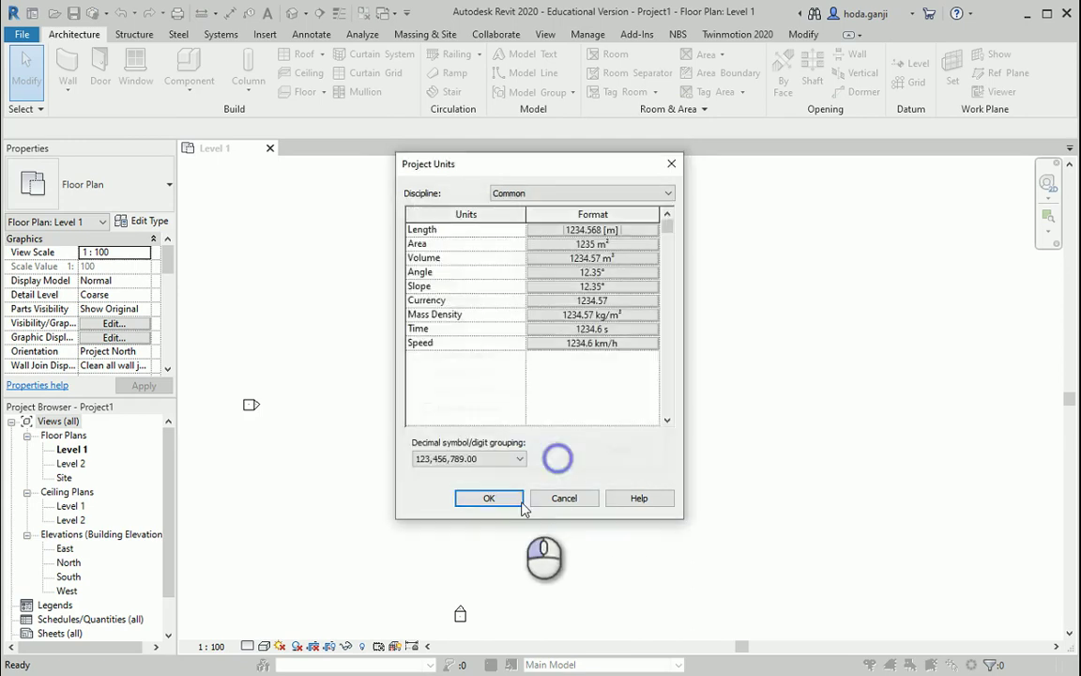
pyautogui.click(516, 501)
# Launch Dynamo from the project, start a new graph and show the node library
pyautogui.click(588, 34)
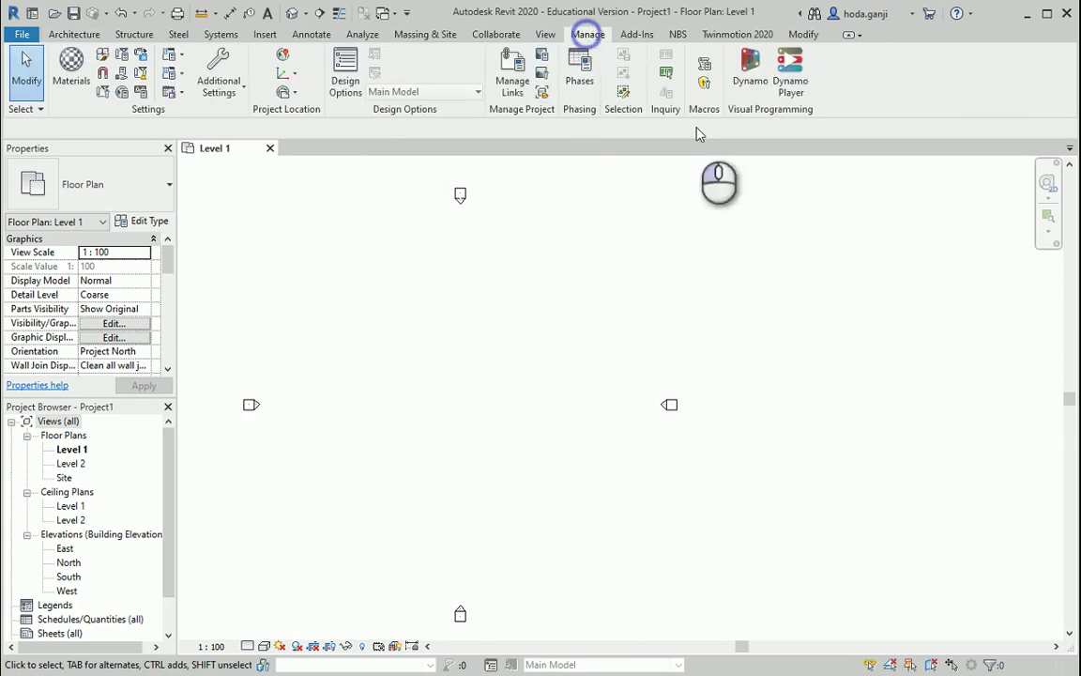
pyautogui.click(751, 73)
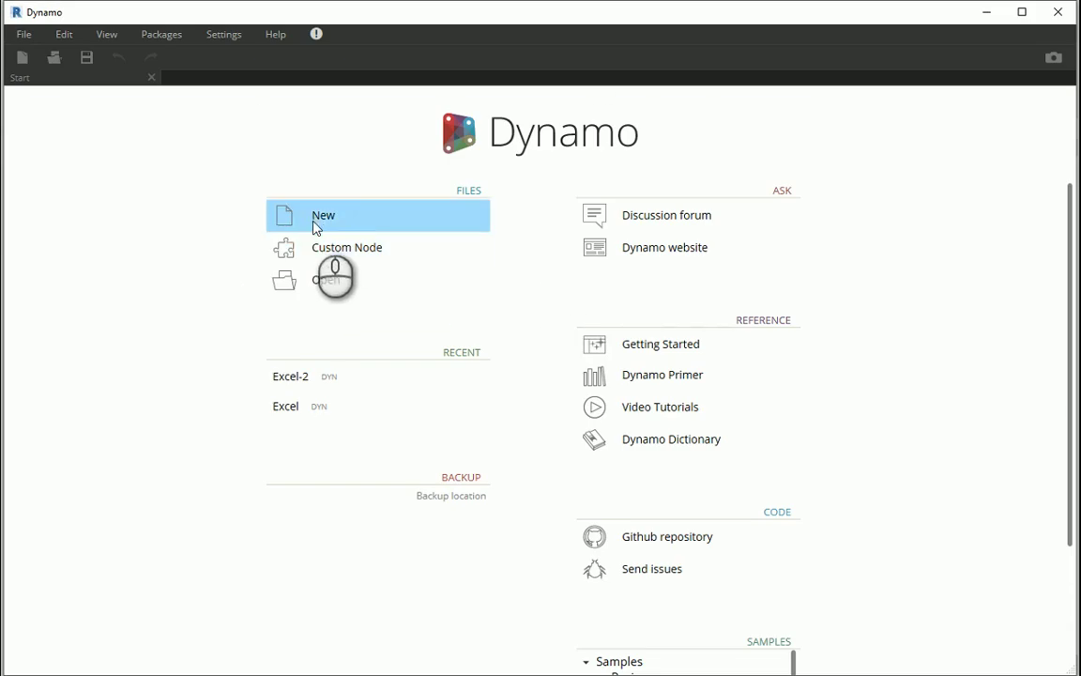
pyautogui.click(319, 218)
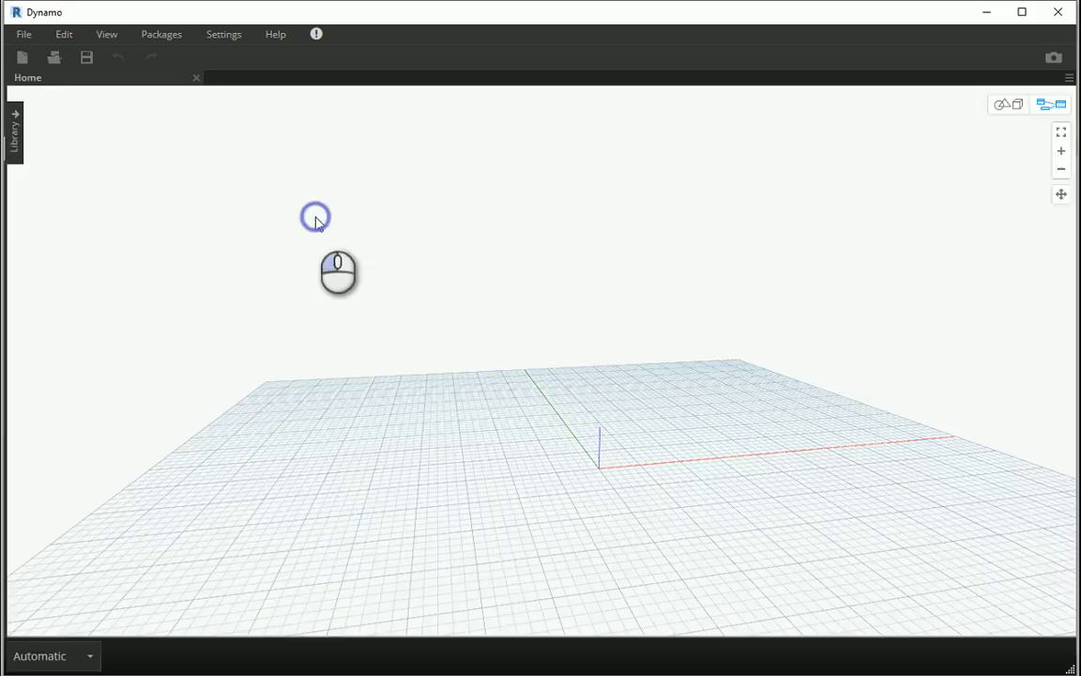
pyautogui.click(16, 146)
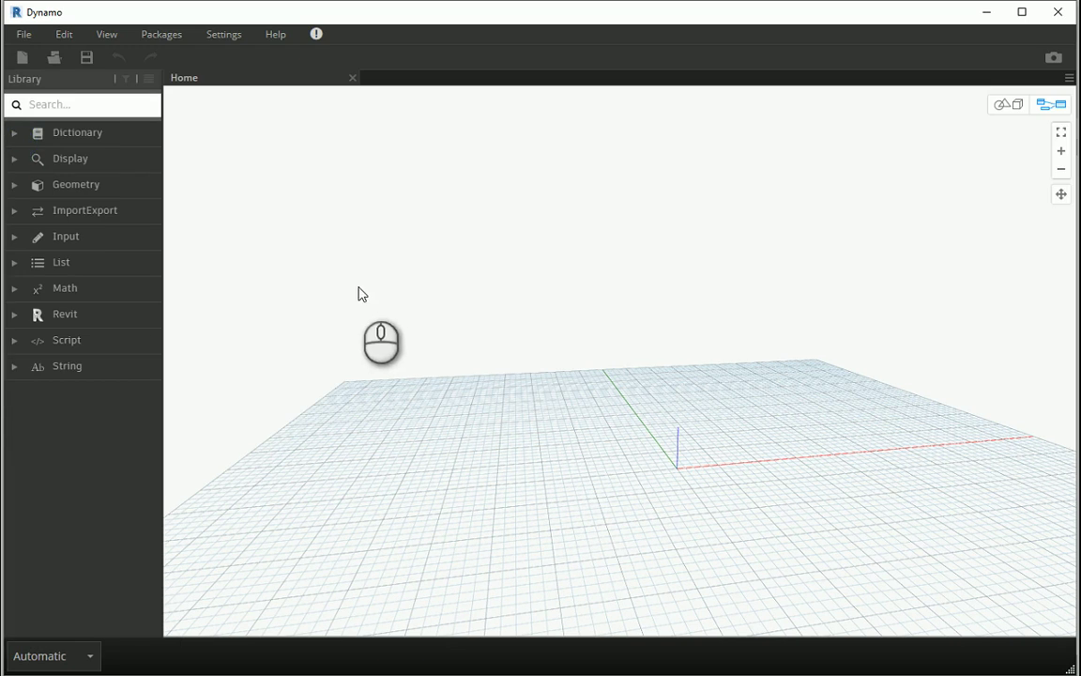
# Add a Point.ByCoordinates node and a Sequence node, with the point node placed near the upper edge of the canvas
pyautogui.click(102, 108)
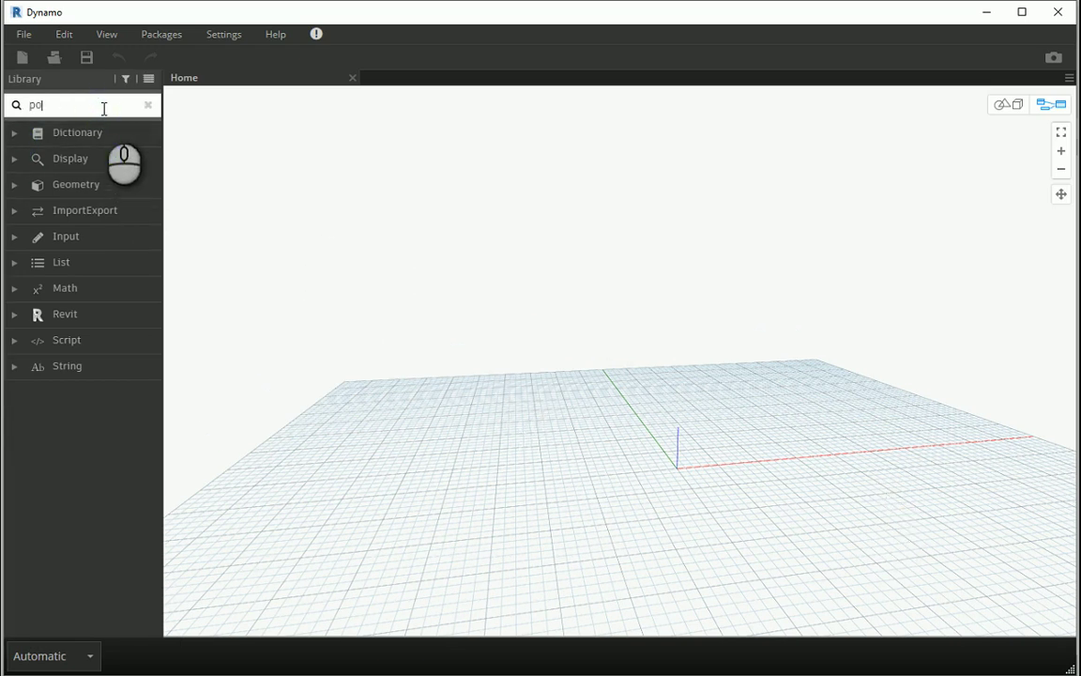
pyautogui.write('point')
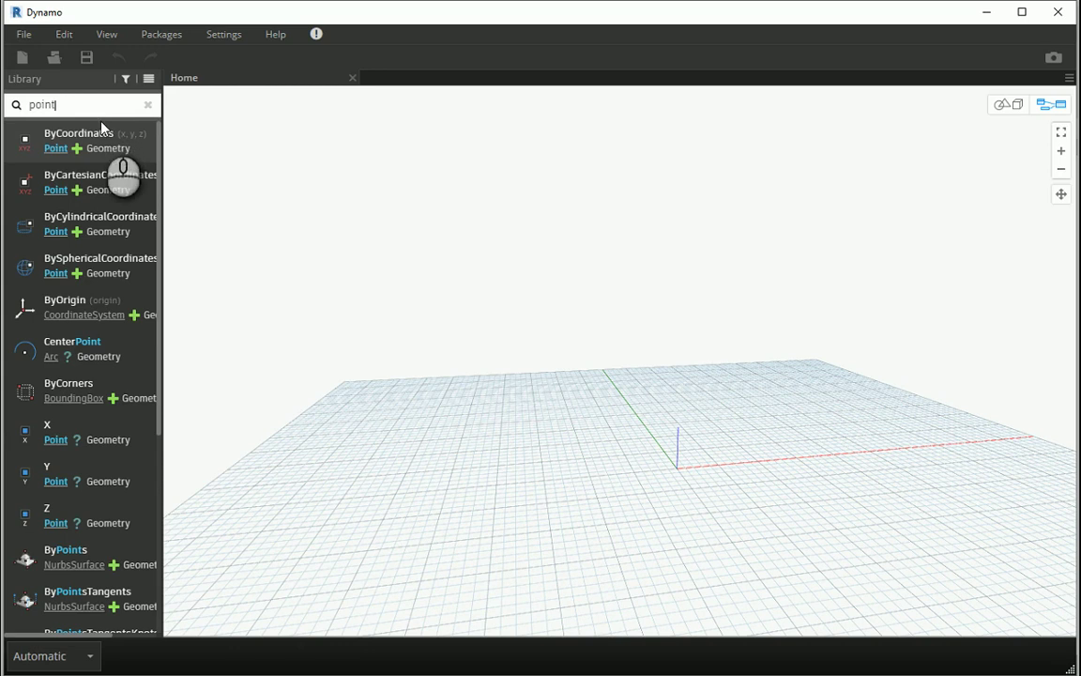
pyautogui.click(79, 139)
pyautogui.click(58, 104)
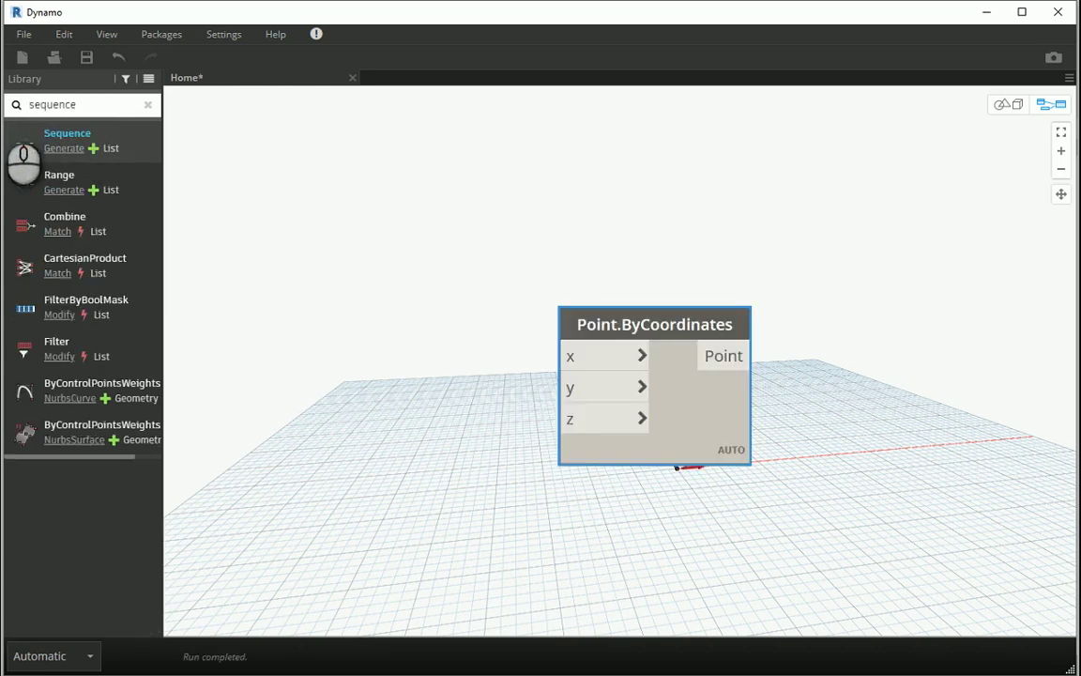
pyautogui.click(68, 139)
pyautogui.moveTo(627, 350); pyautogui.dragTo(561, 149)
# Connect the Sequence output to the x and z inputs of Point.ByCoordinates
pyautogui.click(438, 173)
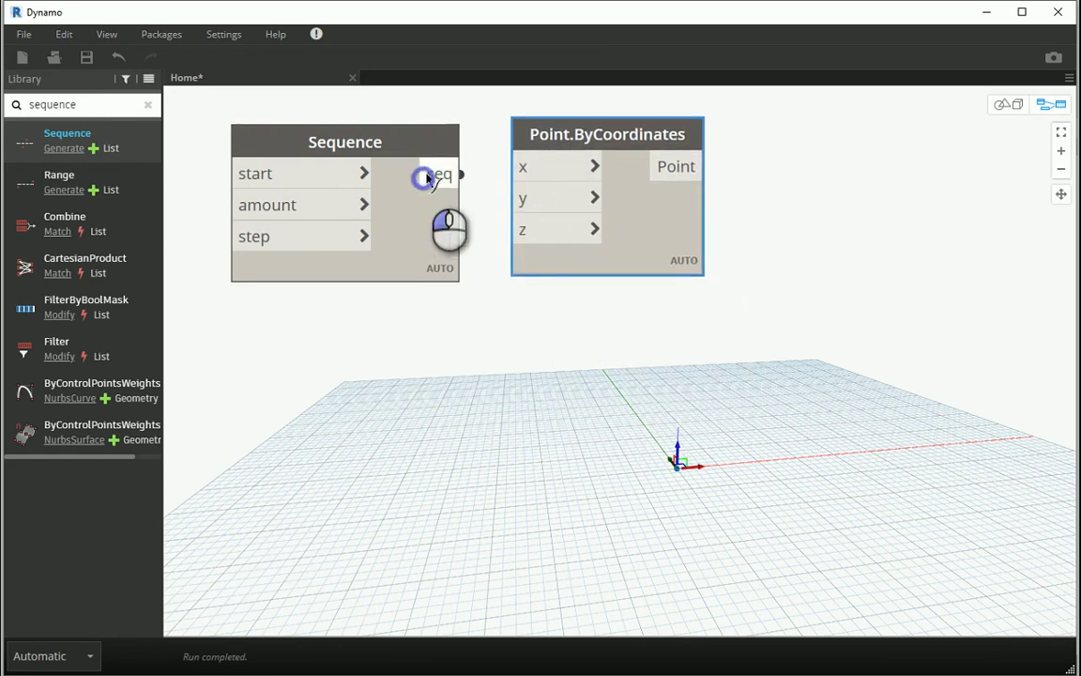
pyautogui.click(523, 167)
pyautogui.click(438, 174)
pyautogui.click(516, 230)
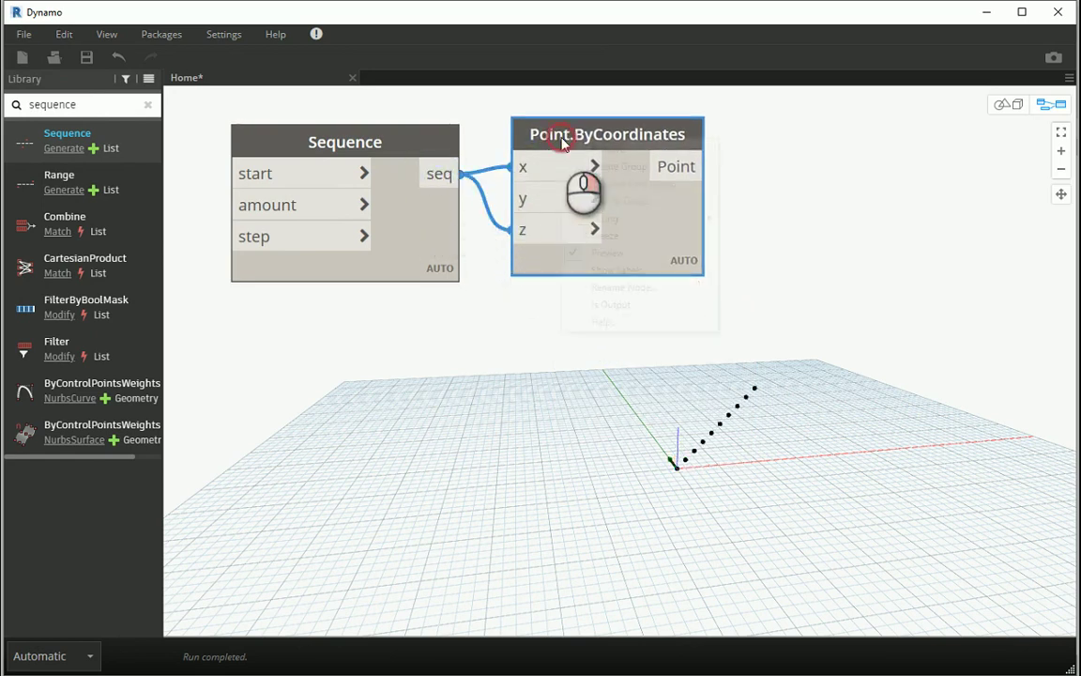
# Set the lacing of Point.ByCoordinates to Cross Product and inspect the resulting points in the 3D preview
pyautogui.rightClick(564, 139)
pyautogui.click(631, 216)
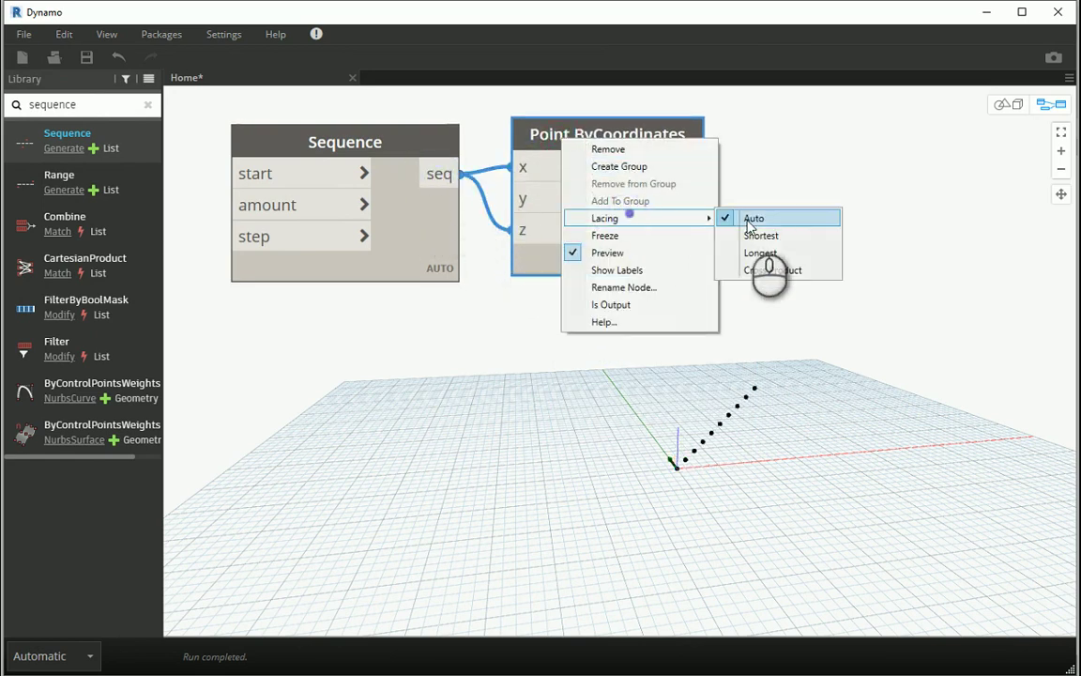
pyautogui.click(772, 271)
pyautogui.click(1009, 105)
pyautogui.scroll(2, 754, 472)
pyautogui.moveTo(754, 472); pyautogui.dragTo(879, 439, button='right')
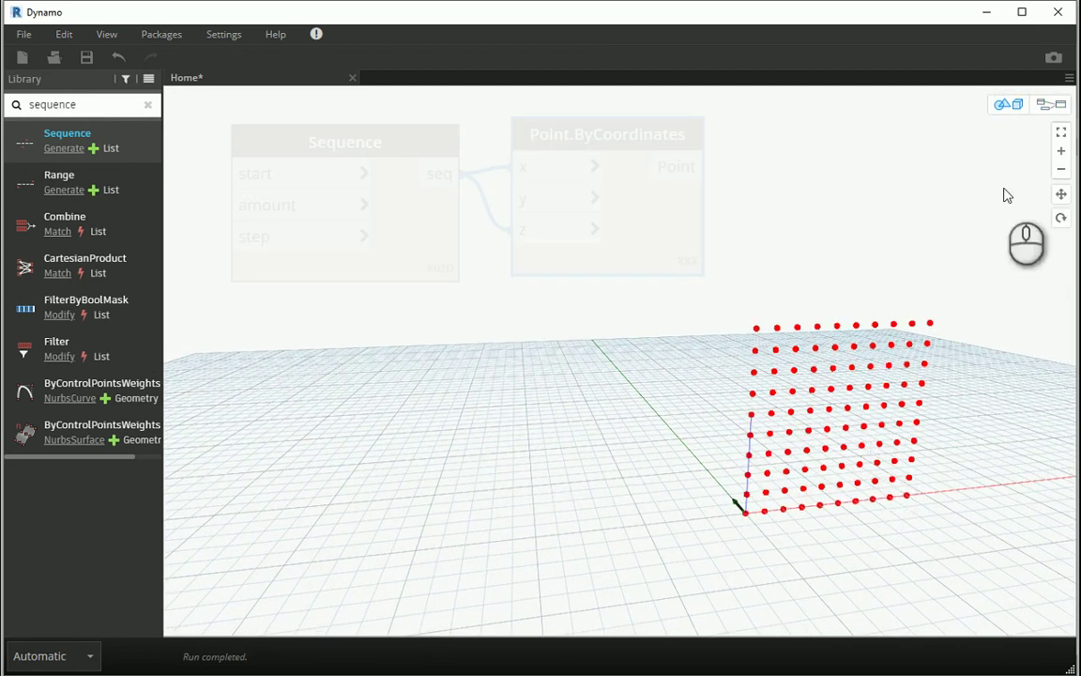
pyautogui.click(1052, 105)
# Add the Geometry.Translate node with x, y and z translations and connect the Point output to its geometry input
pyautogui.moveTo(510, 287); pyautogui.dragTo(468, 276, button='middle')
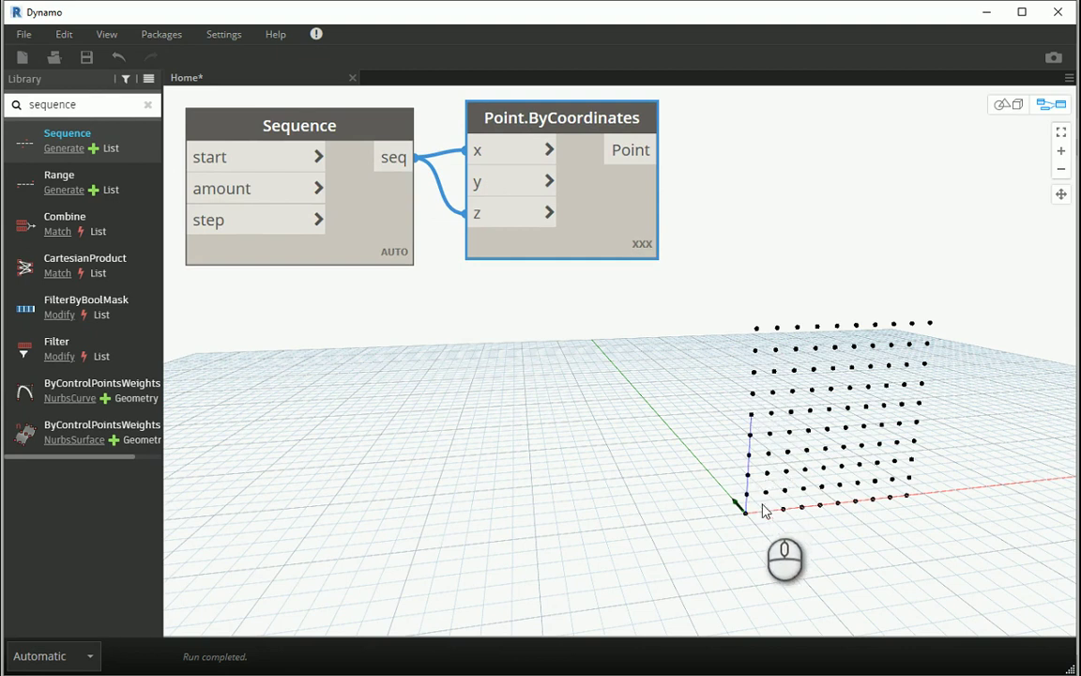
pyautogui.scroll(-3, 622, 356)
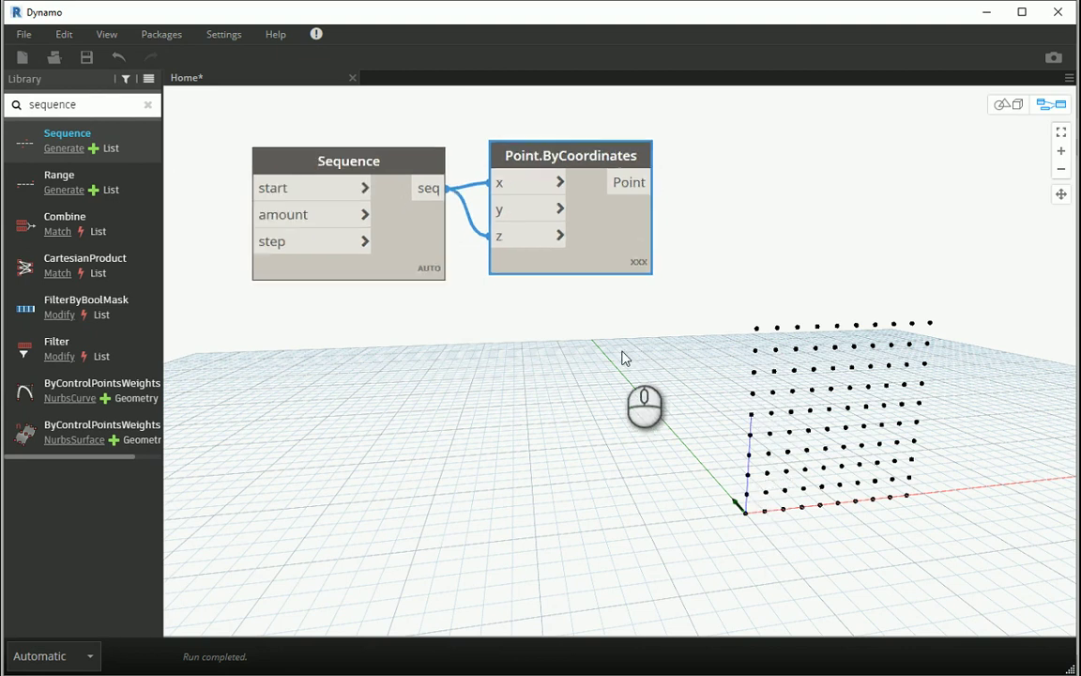
pyautogui.scroll(3, 561, 306)
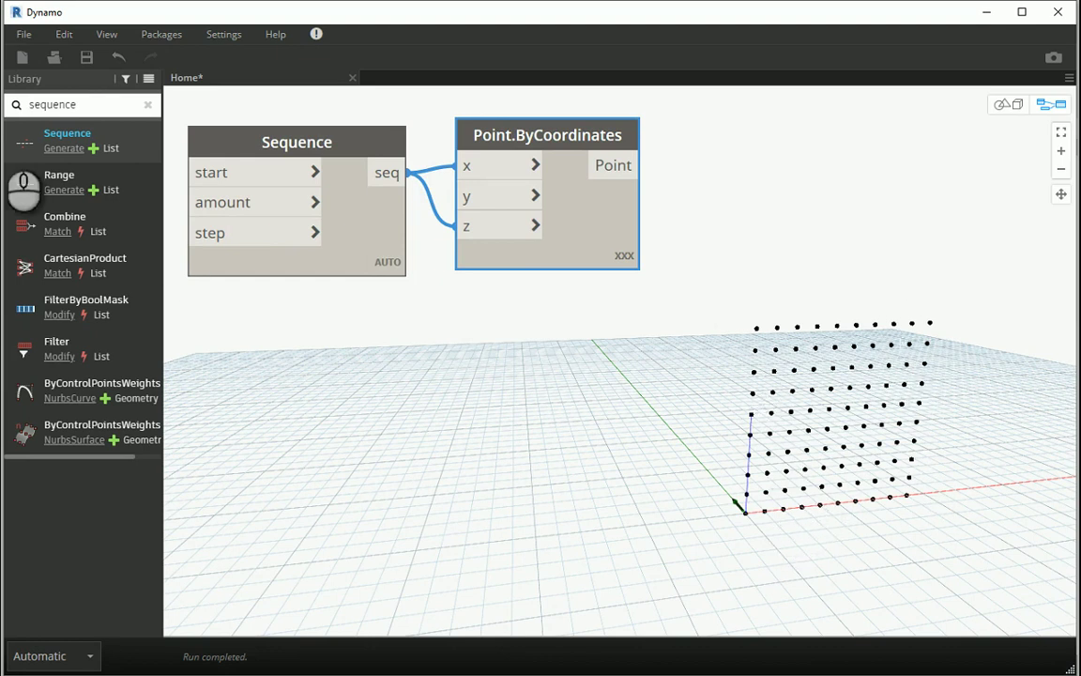
pyautogui.click(112, 105)
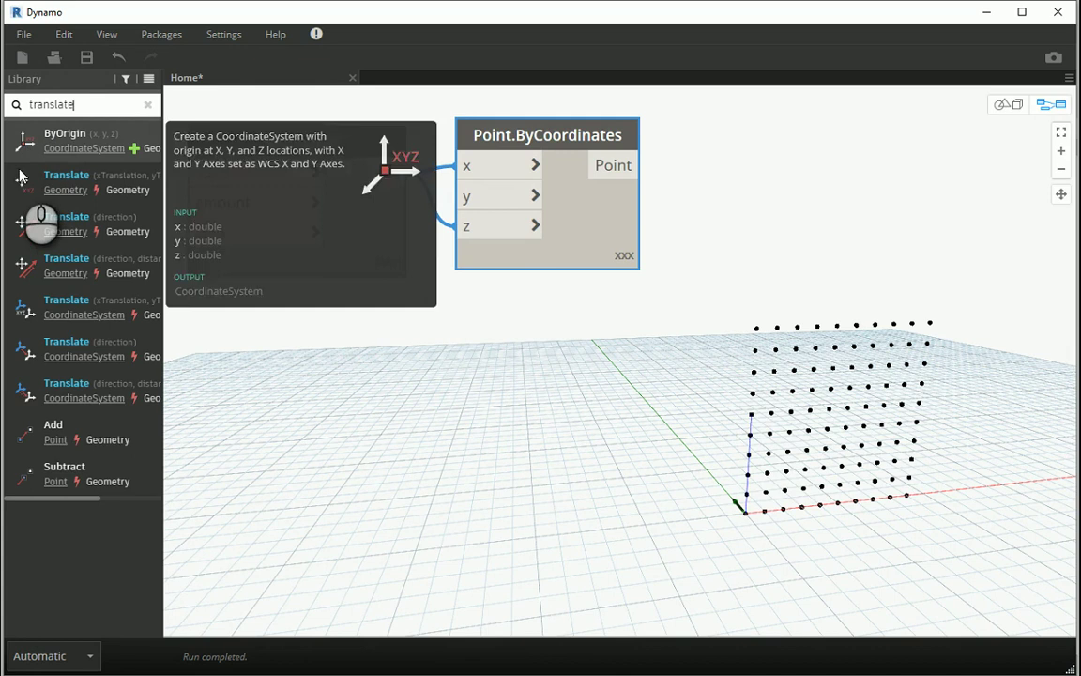
pyautogui.click(15, 190)
pyautogui.moveTo(748, 367); pyautogui.dragTo(867, 160)
pyautogui.moveTo(631, 165); pyautogui.dragTo(796, 150)
pyautogui.scroll(-1, 774, 169)
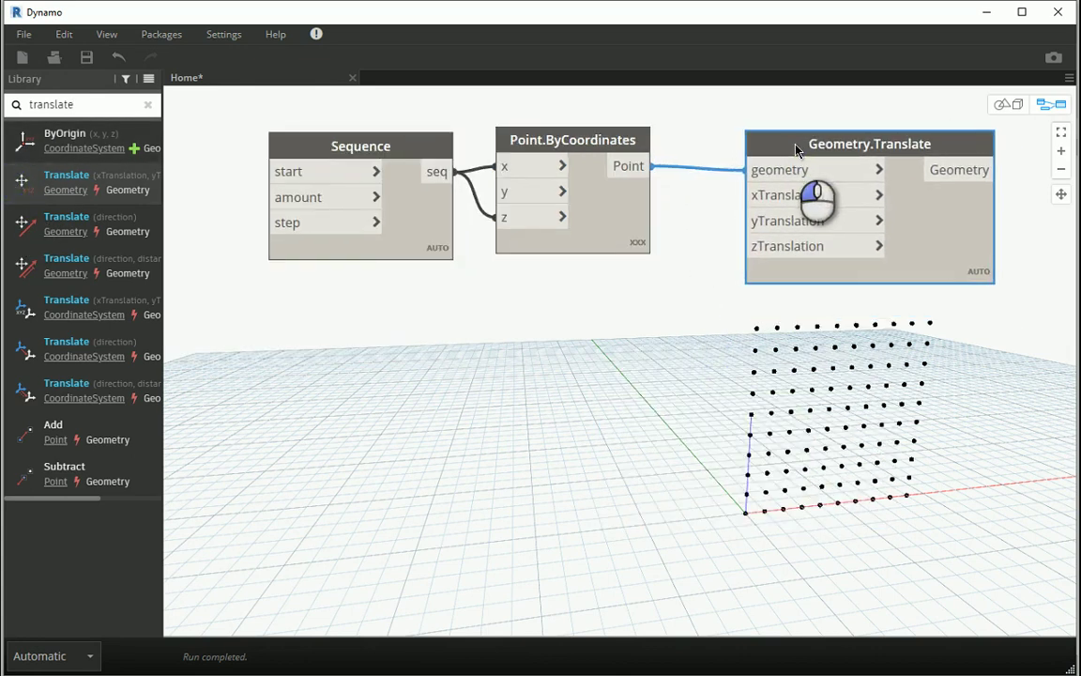
# Try a Code Block with value 1 as the yTranslation of Geometry.Translate, and remove the block again
pyautogui.doubleClick(647, 300)
pyautogui.write('1')
pyautogui.click(636, 351)
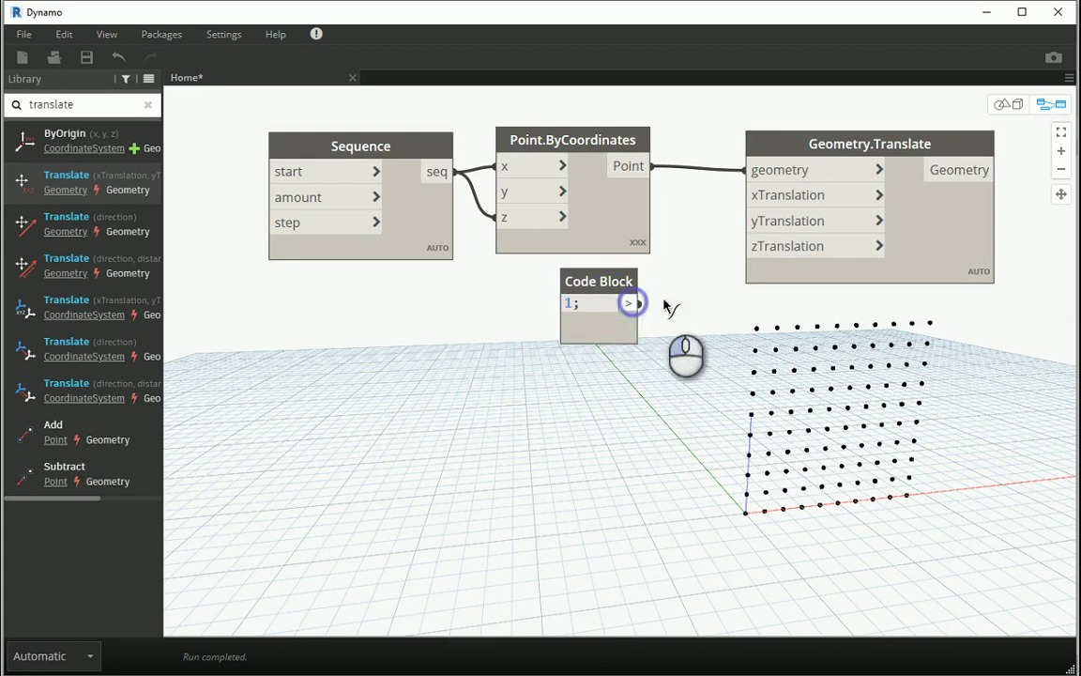
pyautogui.moveTo(638, 303); pyautogui.dragTo(747, 222)
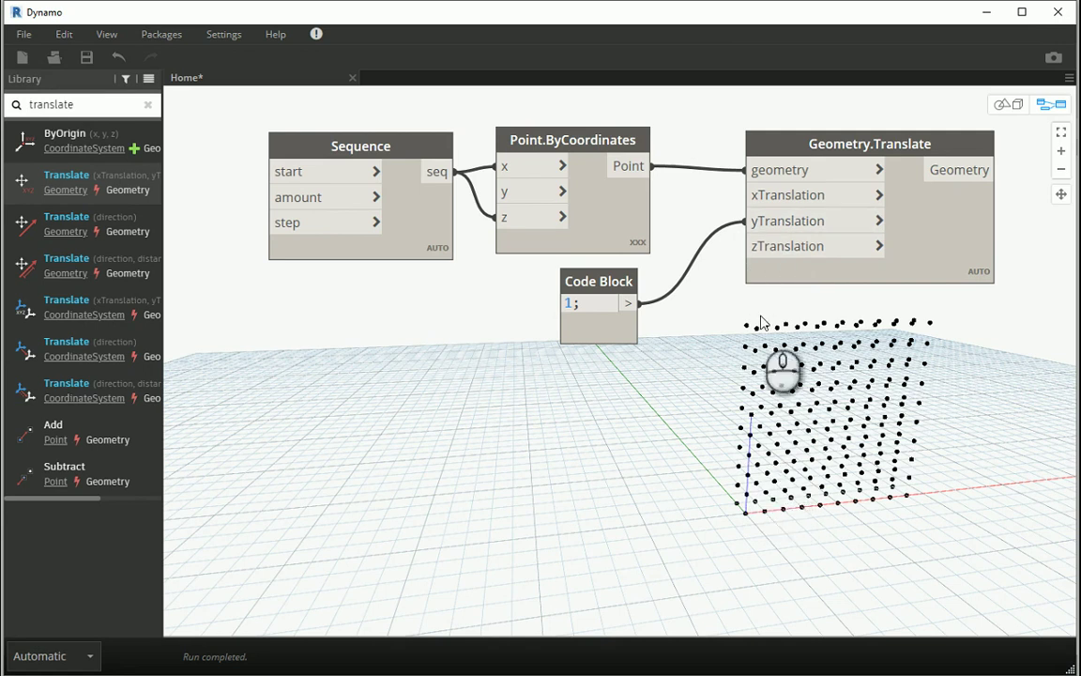
pyautogui.moveTo(781, 232); pyautogui.dragTo(697, 294)
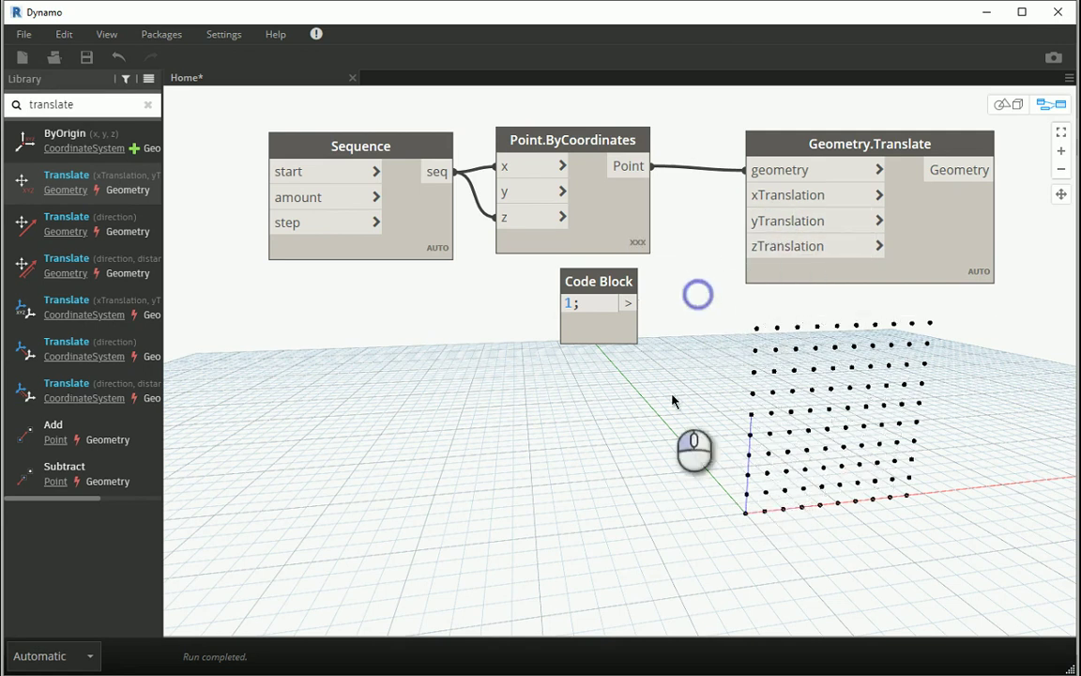
pyautogui.press('Delete')
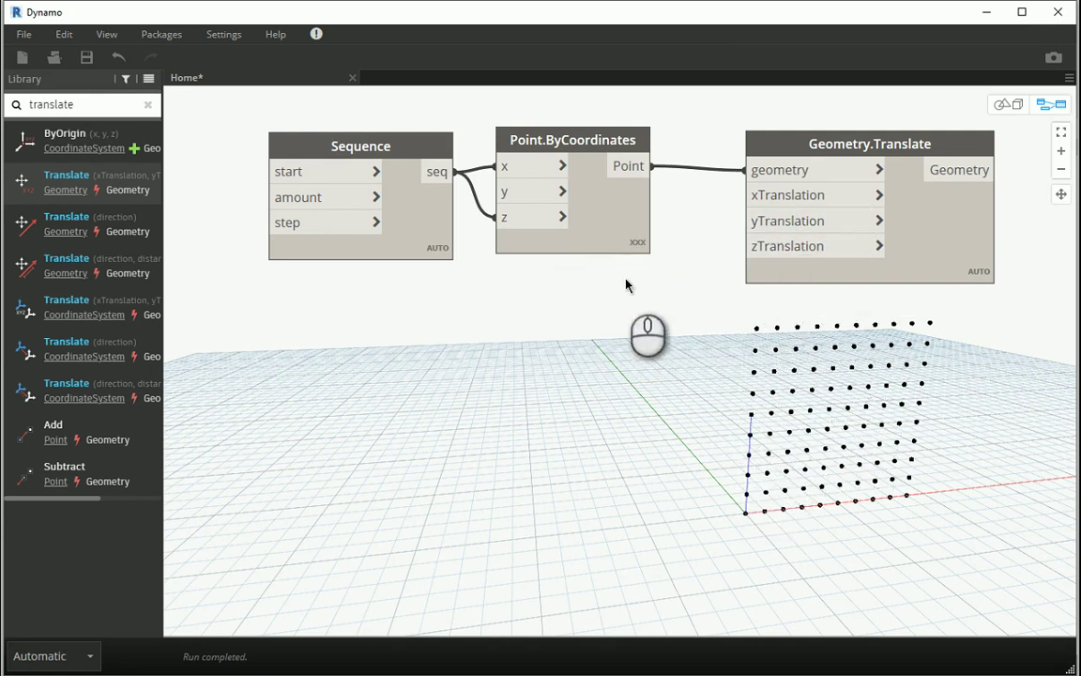
# Search the library for random and place a Math.RandomList node below Point.ByCoordinates
pyautogui.moveTo(620, 284); pyautogui.dragTo(605, 266, button='middle')
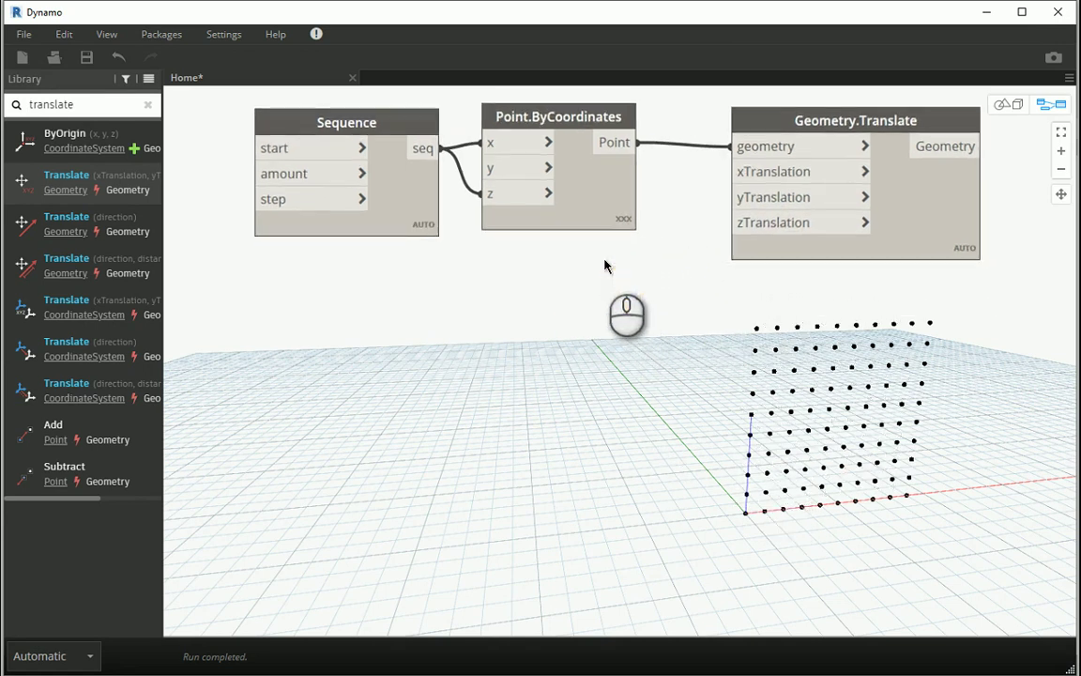
pyautogui.doubleClick(97, 105)
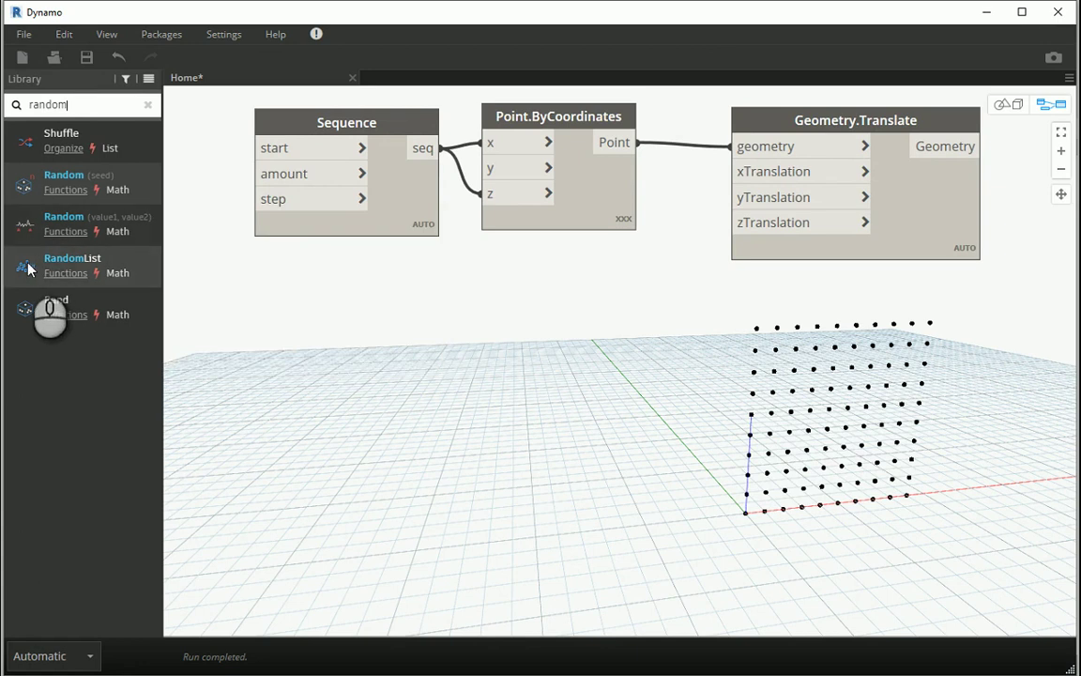
pyautogui.click(29, 269)
pyautogui.moveTo(662, 388); pyautogui.dragTo(535, 313)
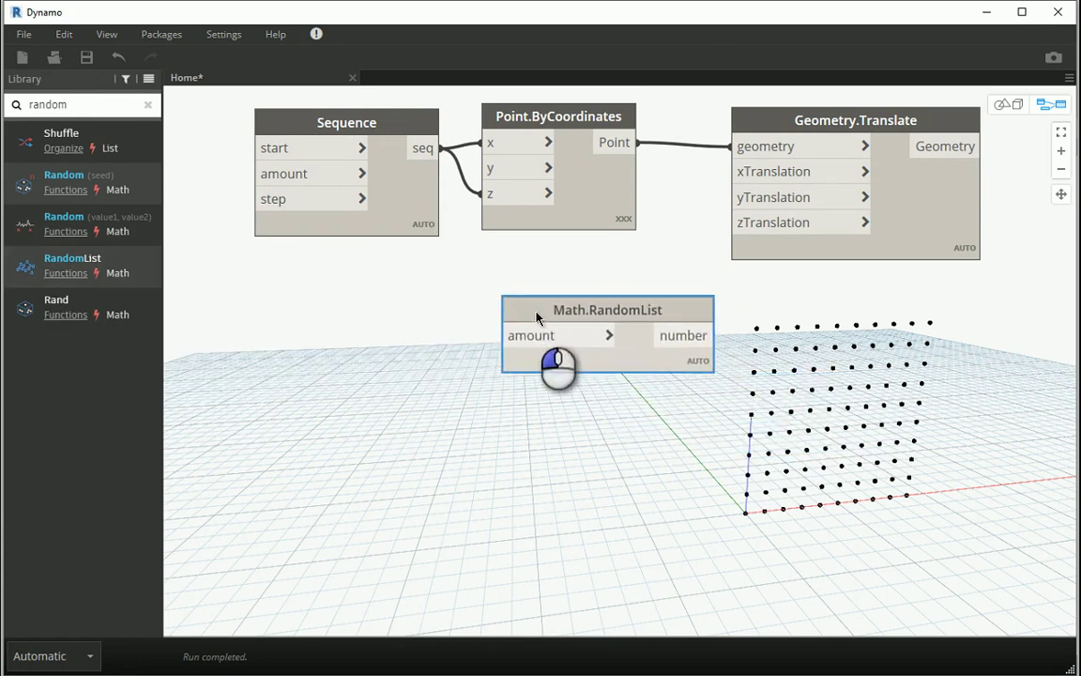
# Search the library for list and place a List Create node beside Math.RandomList
pyautogui.click(72, 104)
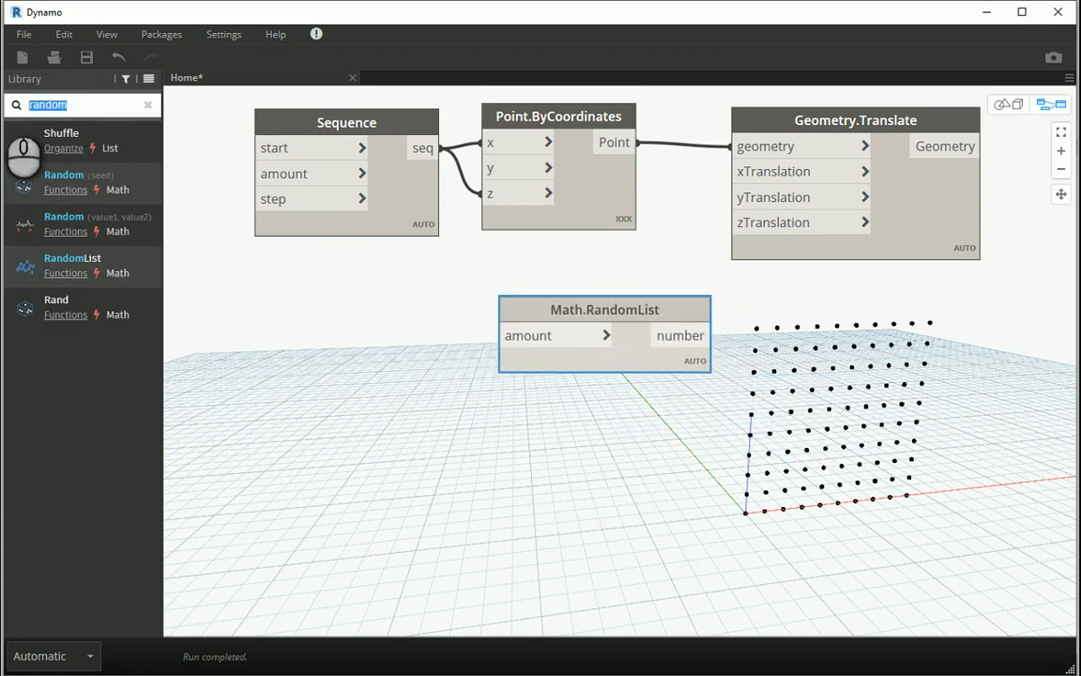
pyautogui.write('list')
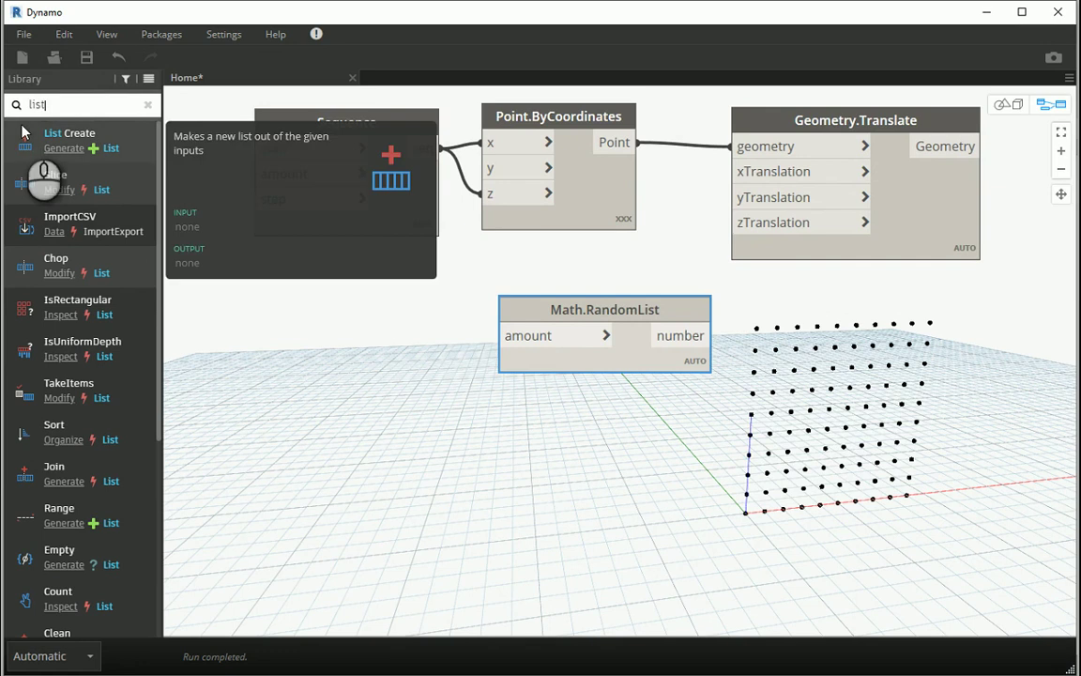
pyautogui.click(25, 141)
pyautogui.moveTo(692, 454); pyautogui.dragTo(422, 379)
# Space out the Geometry.Translate node and create a group from the Sequence and Point.ByCoordinates nodes
pyautogui.scroll(-3, 555, 285)
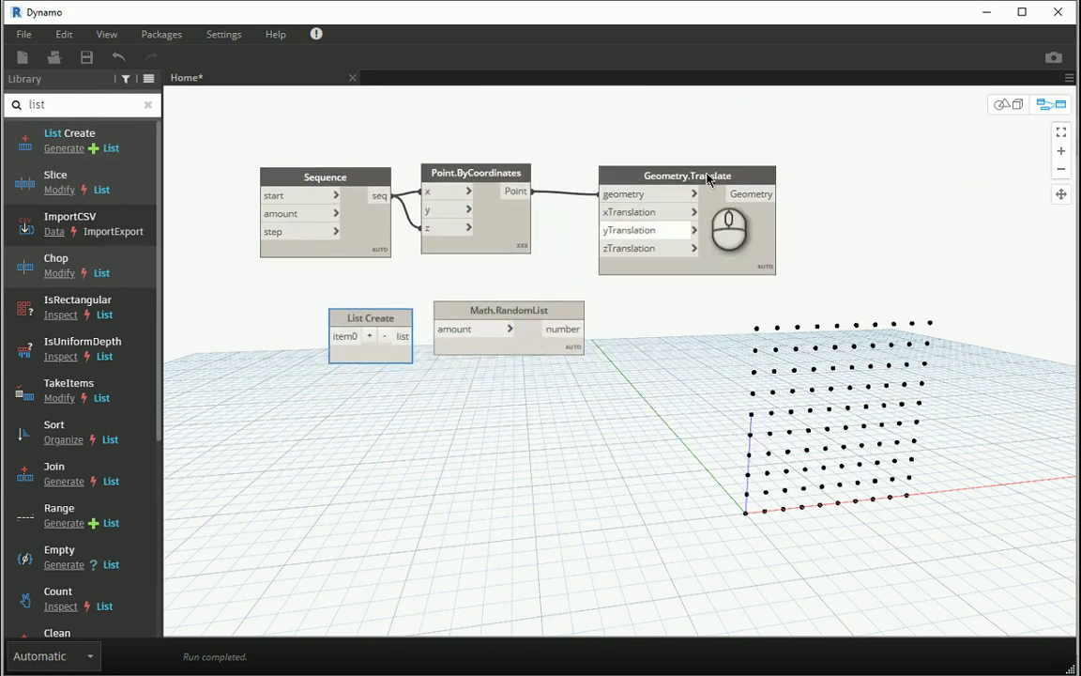
pyautogui.moveTo(675, 175); pyautogui.dragTo(781, 150)
pyautogui.moveTo(492, 123); pyautogui.dragTo(254, 268)
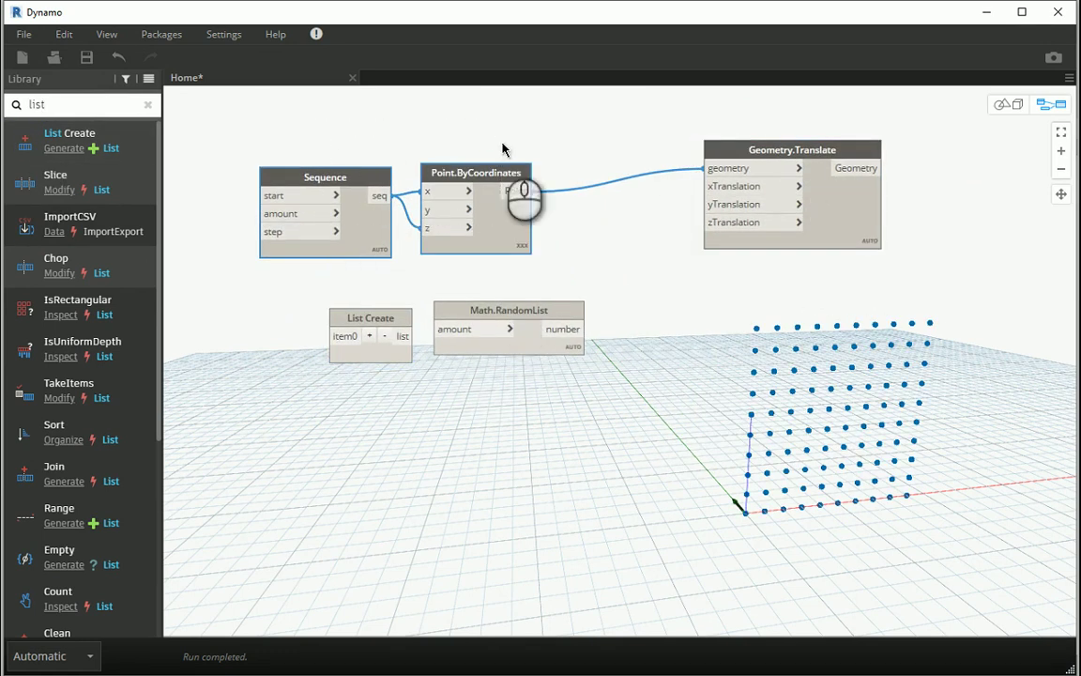
pyautogui.moveTo(459, 165); pyautogui.dragTo(455, 141)
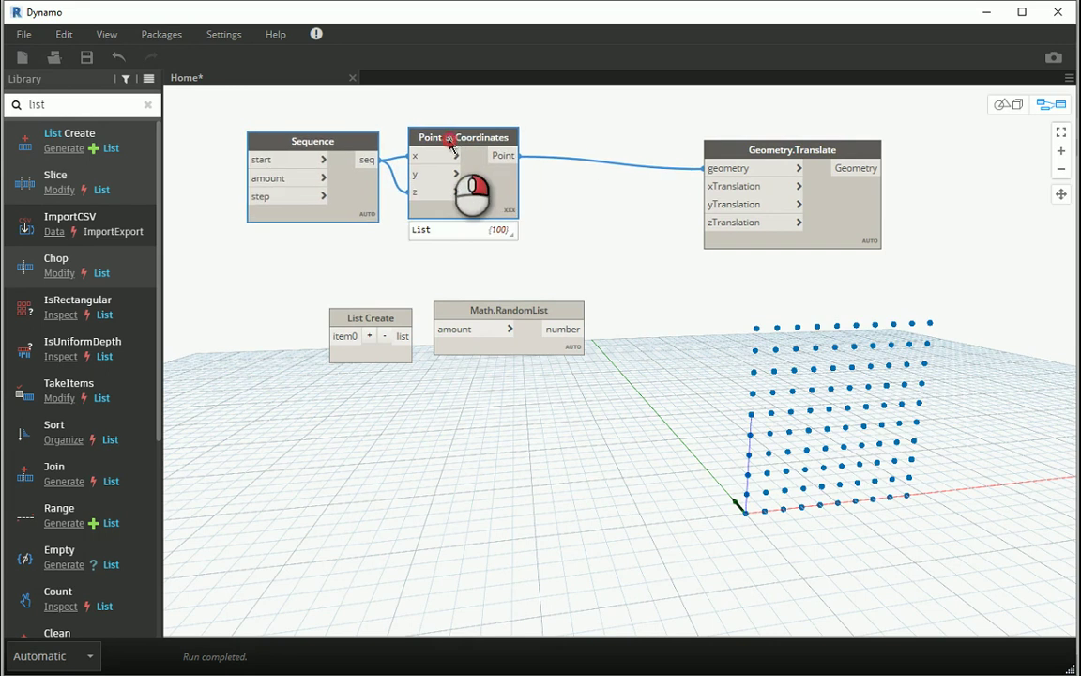
pyautogui.rightClick(451, 143)
pyautogui.click(507, 169)
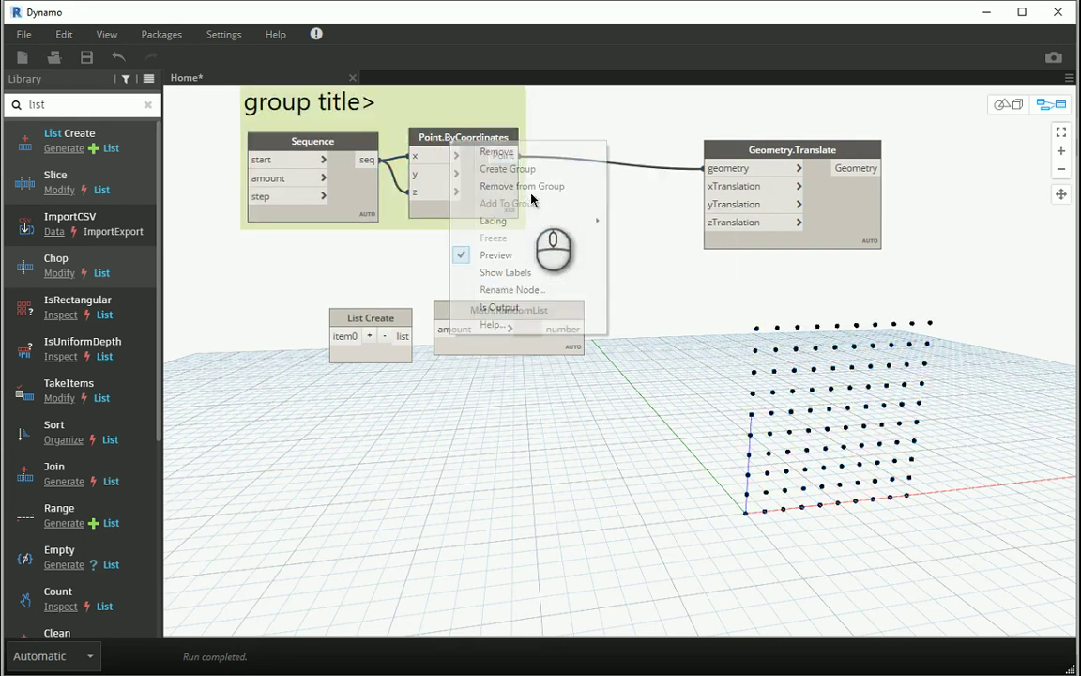
# Title the group around Sequence and Point.ByCoordinates "Original Grid" and shift the group slightly upward
pyautogui.doubleClick(357, 156)
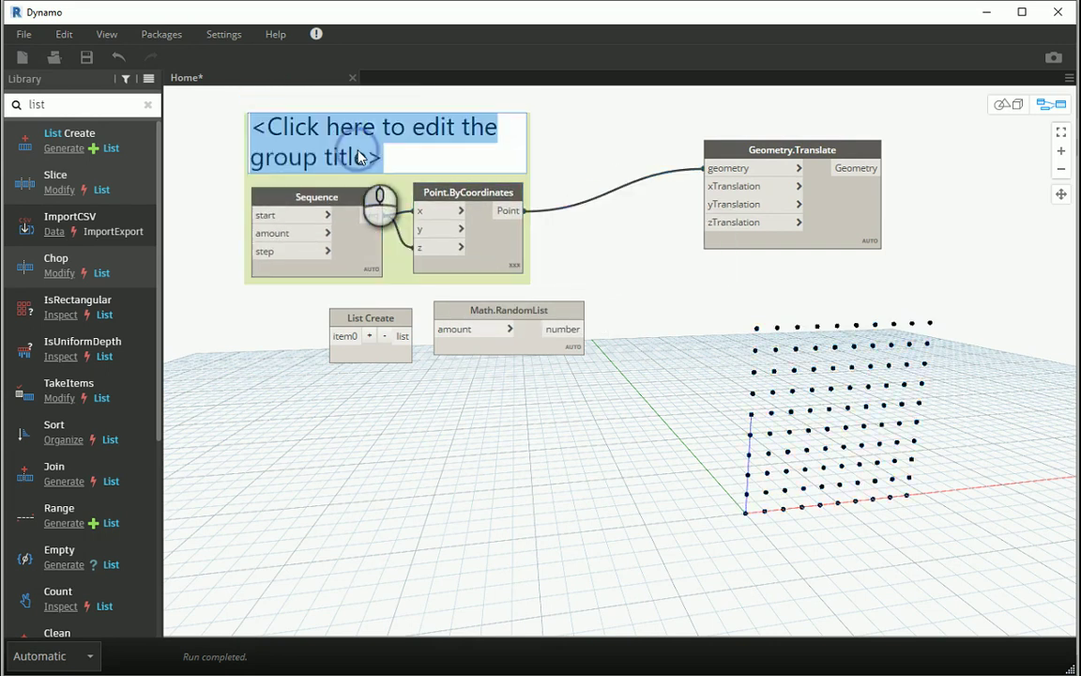
pyautogui.write('Original Grid')
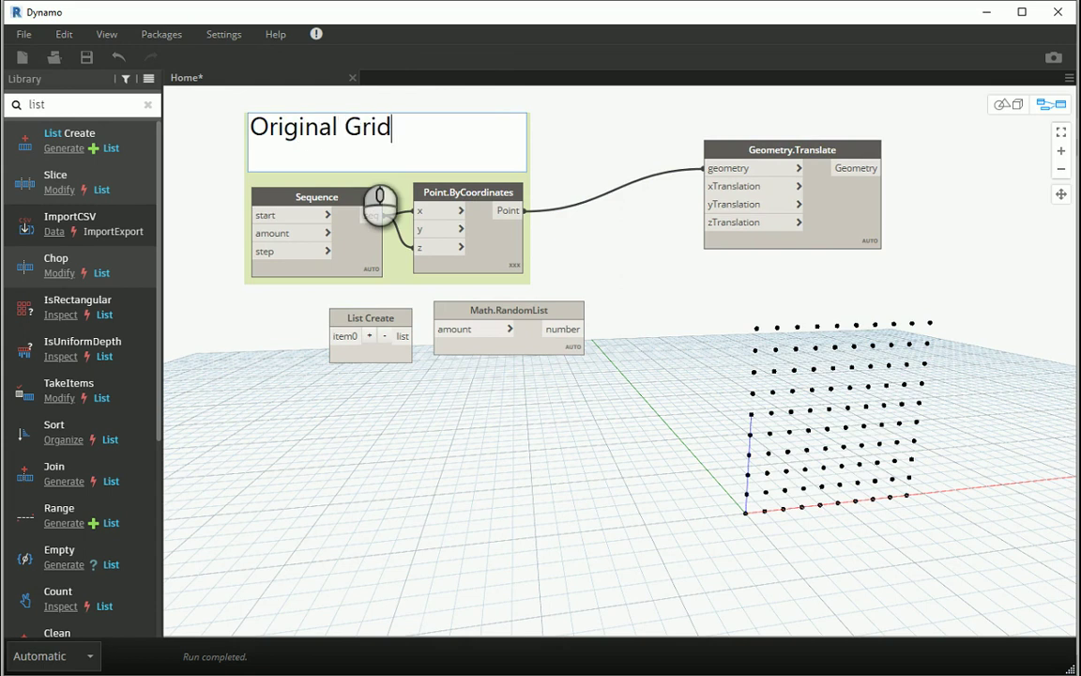
pyautogui.click(575, 177)
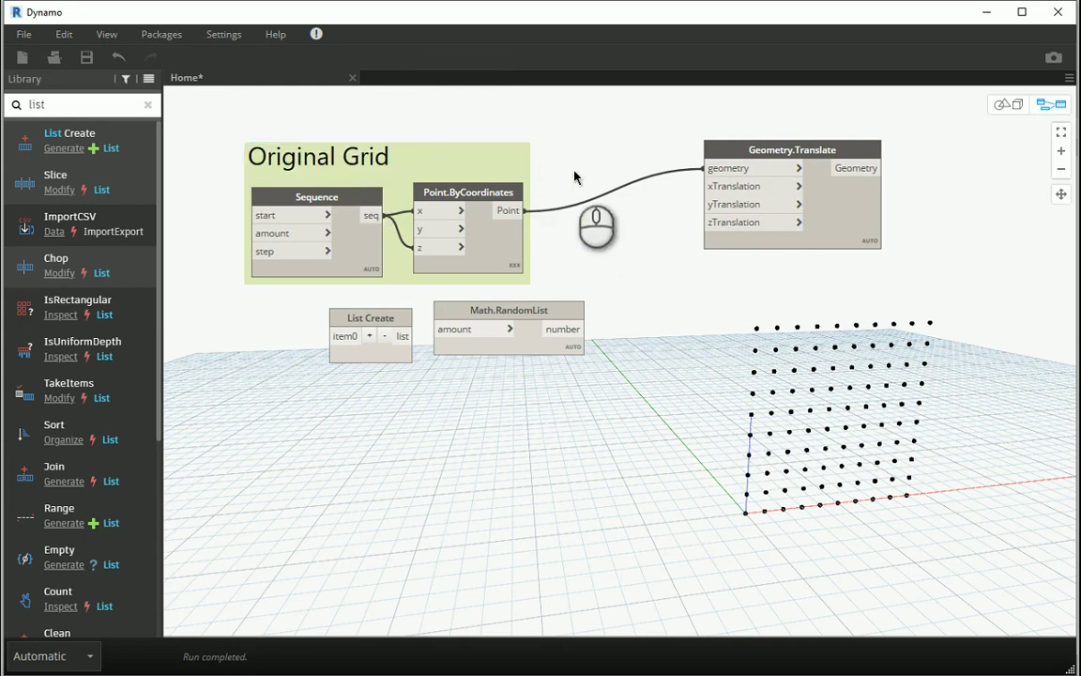
pyautogui.moveTo(473, 193); pyautogui.dragTo(480, 188)
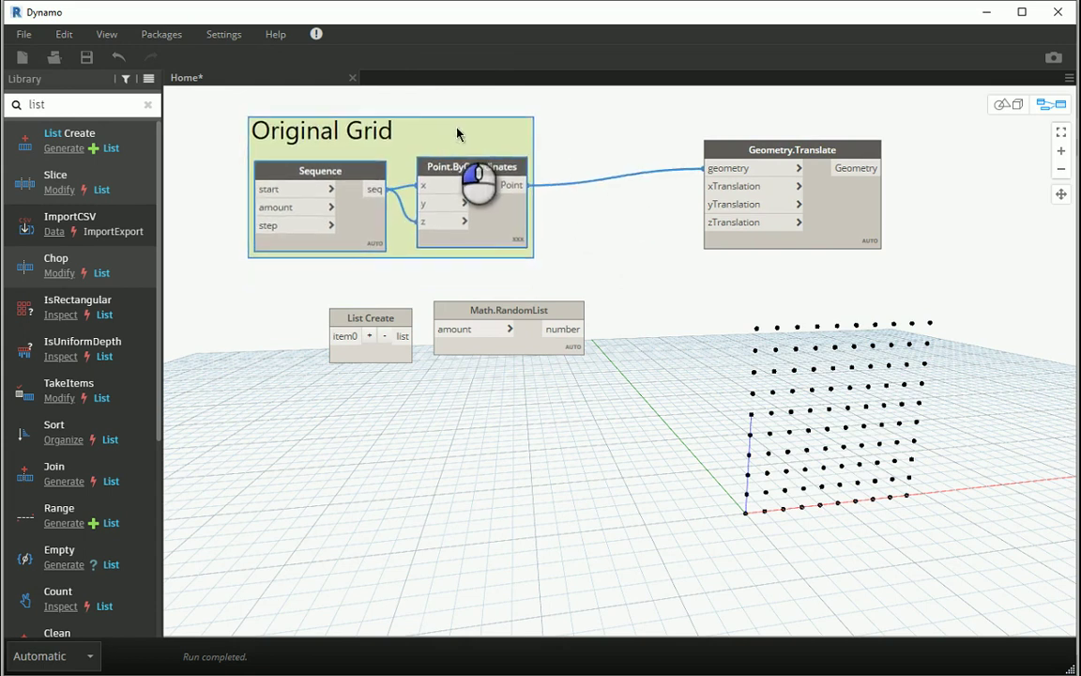
# Move the List Create and Math.RandomList nodes together further right below the Original Grid group
pyautogui.moveTo(531, 393); pyautogui.dragTo(319, 277)
pyautogui.moveTo(464, 306); pyautogui.dragTo(557, 323)
pyautogui.click(519, 406)
pyautogui.click(484, 410)
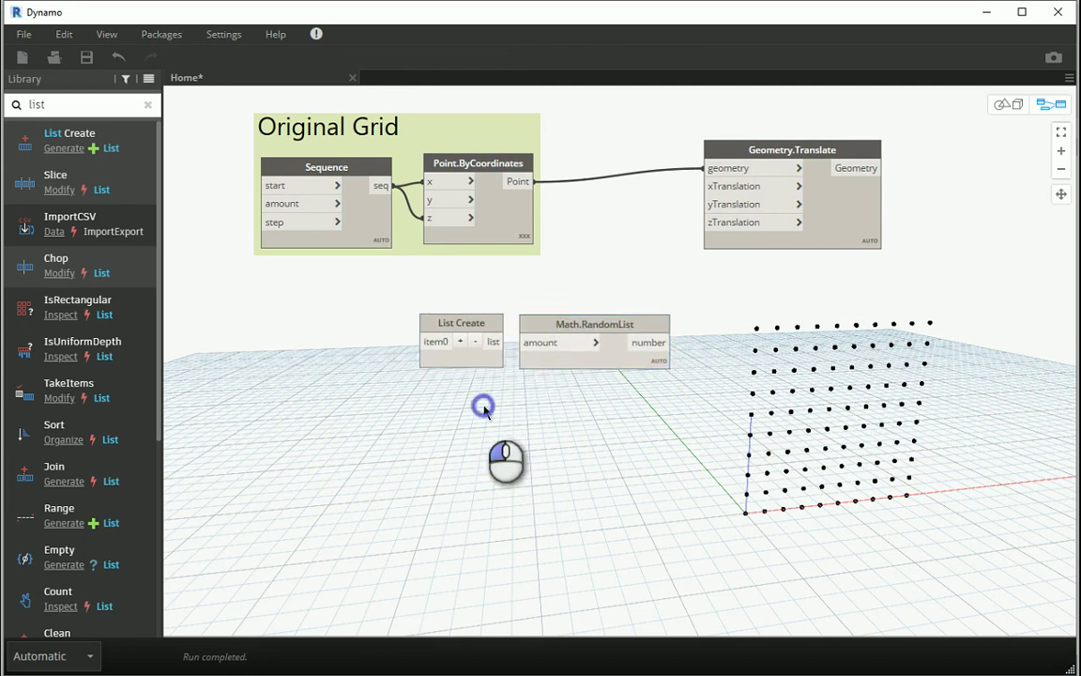
# Search the library for integer and place a Number Slider node beside List Create on its input side
pyautogui.click(78, 104)
pyautogui.write('integer')
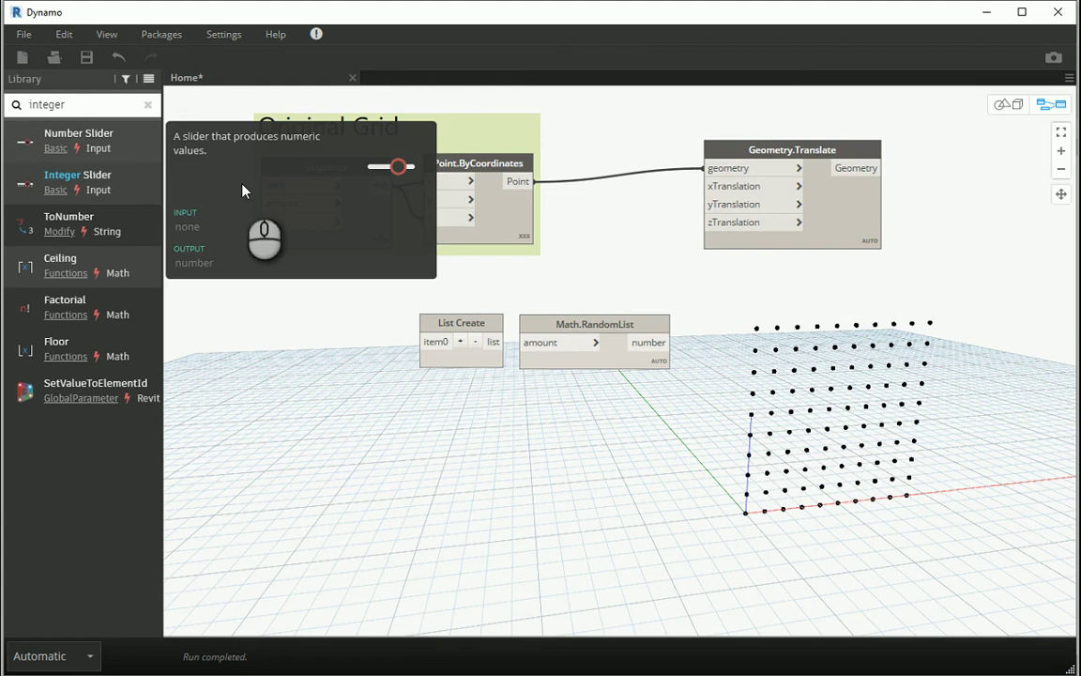
pyautogui.moveTo(673, 340); pyautogui.dragTo(268, 329)
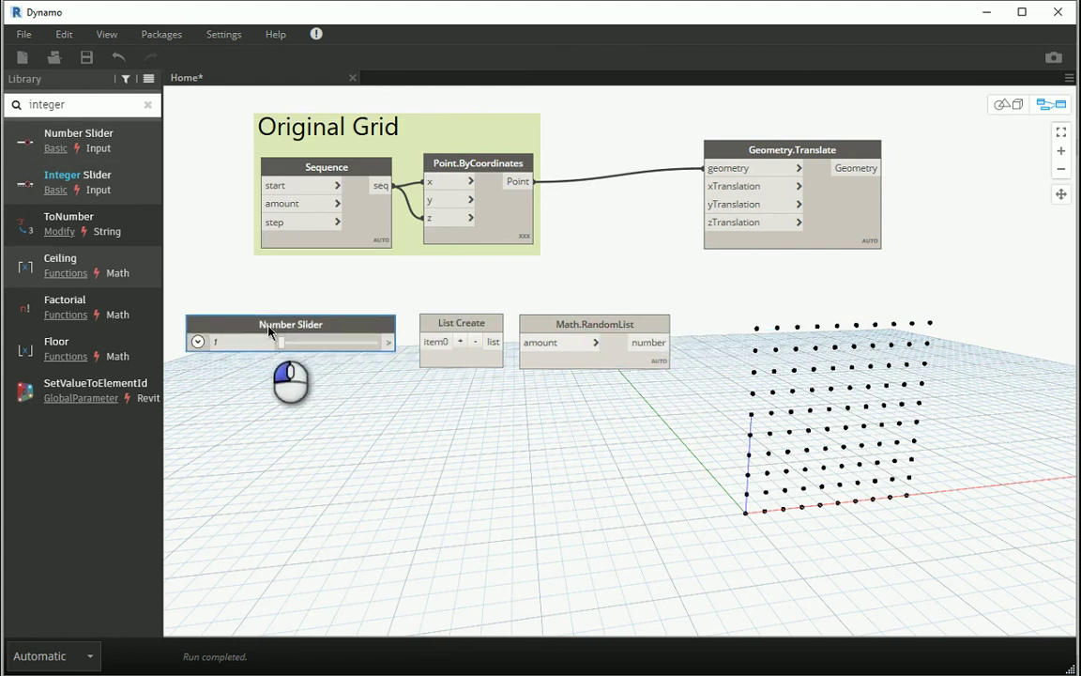
# Set the Number Slider's minimum to 10 and its step to 1, and collapse its settings
pyautogui.moveTo(281, 210)
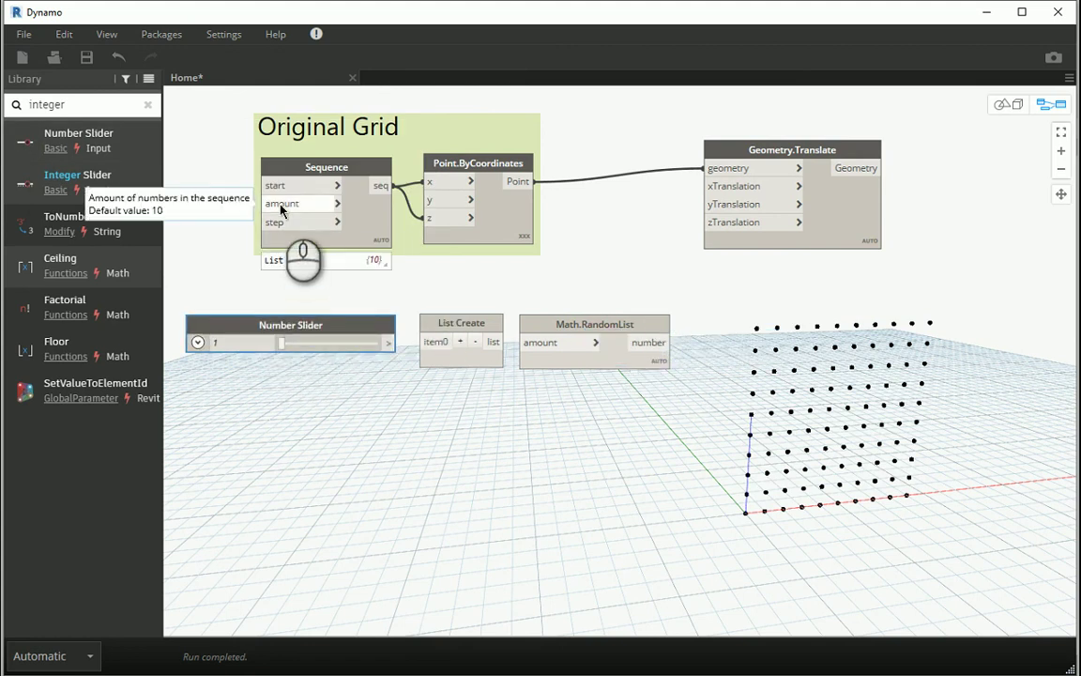
pyautogui.click(200, 343)
pyautogui.doubleClick(247, 366)
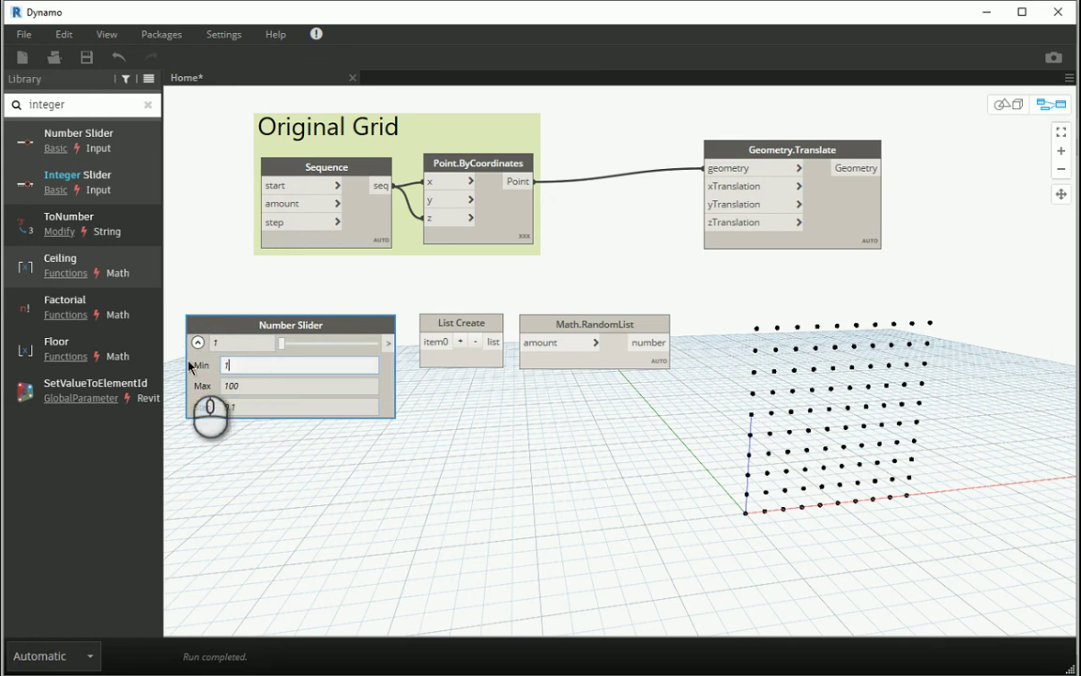
pyautogui.doubleClick(251, 407)
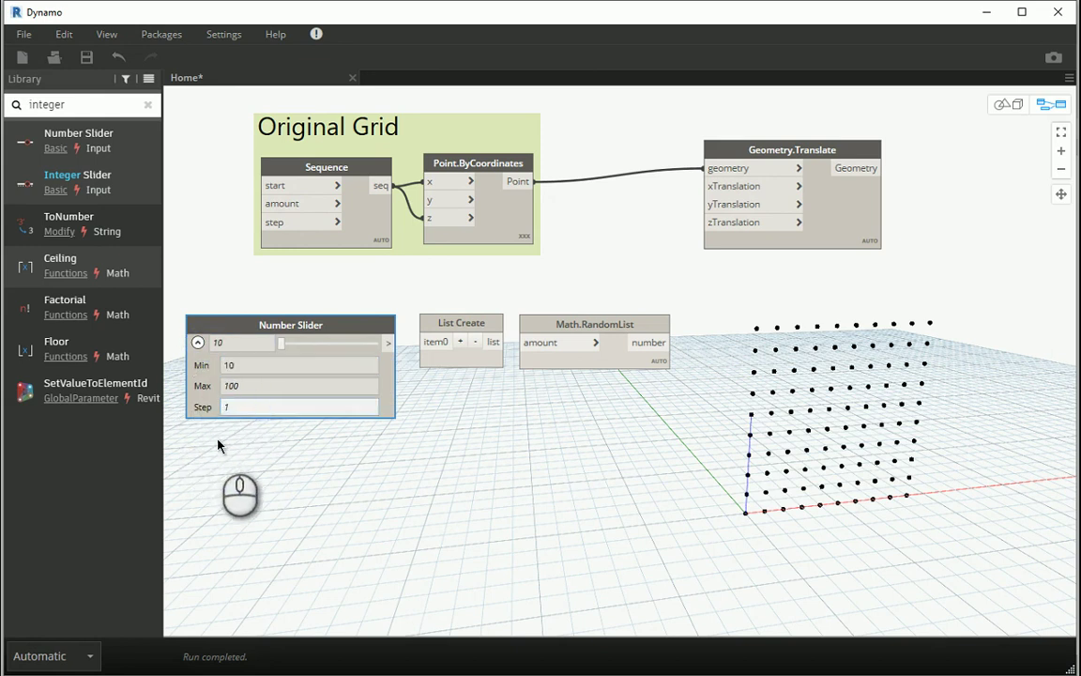
pyautogui.click(197, 343)
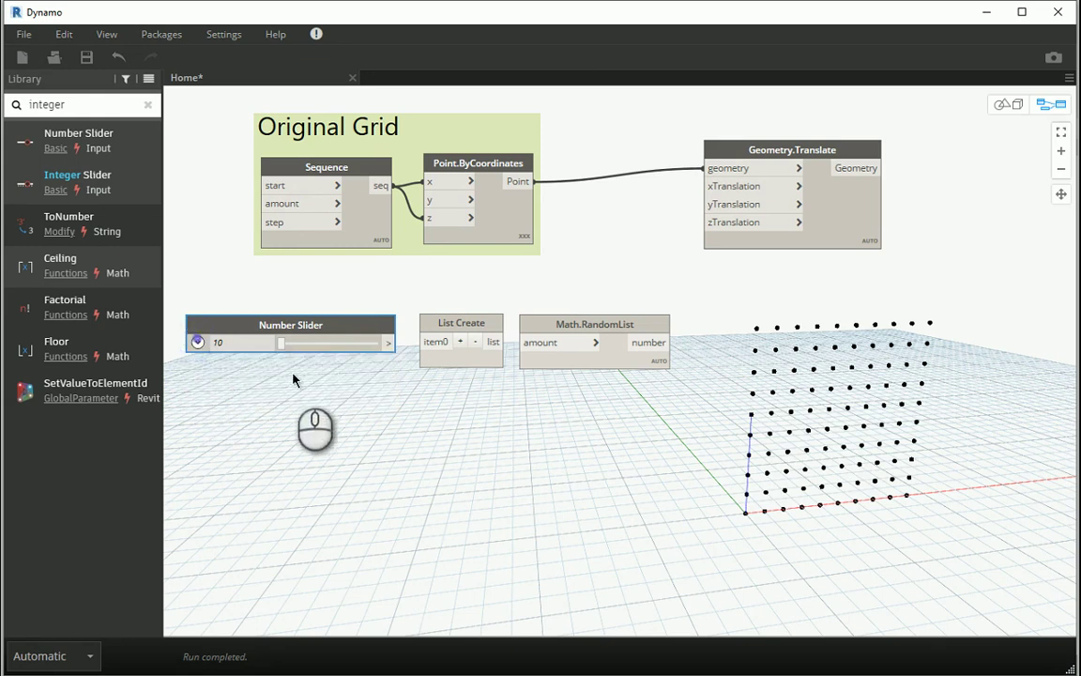
# Connect the Number Slider to item0 of List Create and the resulting list to the amount of Math.RandomList
pyautogui.click(434, 342)
pyautogui.click(495, 342)
pyautogui.click(526, 342)
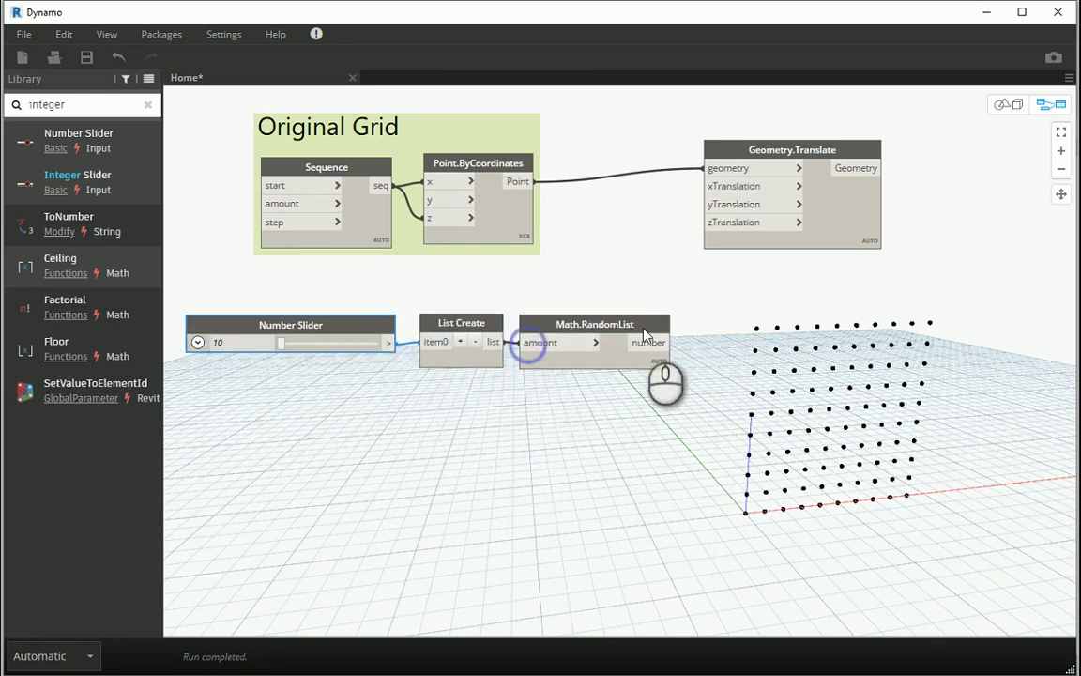
# Pin the output preview of Math.RandomList and connect its number output to yTranslation of Geometry.Translate
pyautogui.click(659, 382)
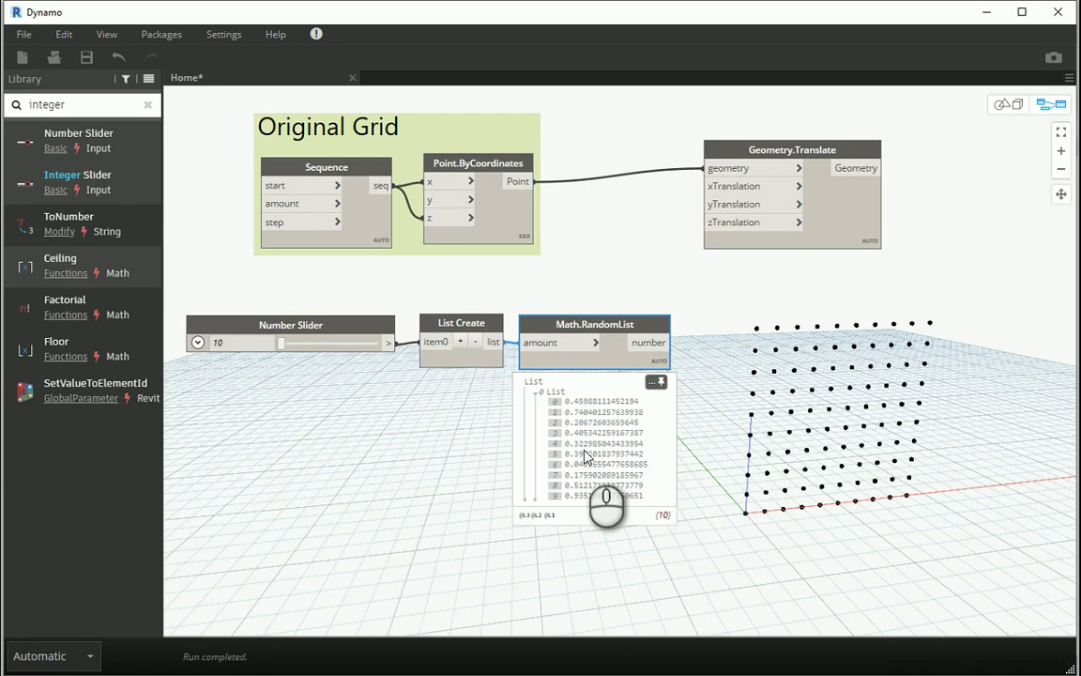
pyautogui.click(672, 342)
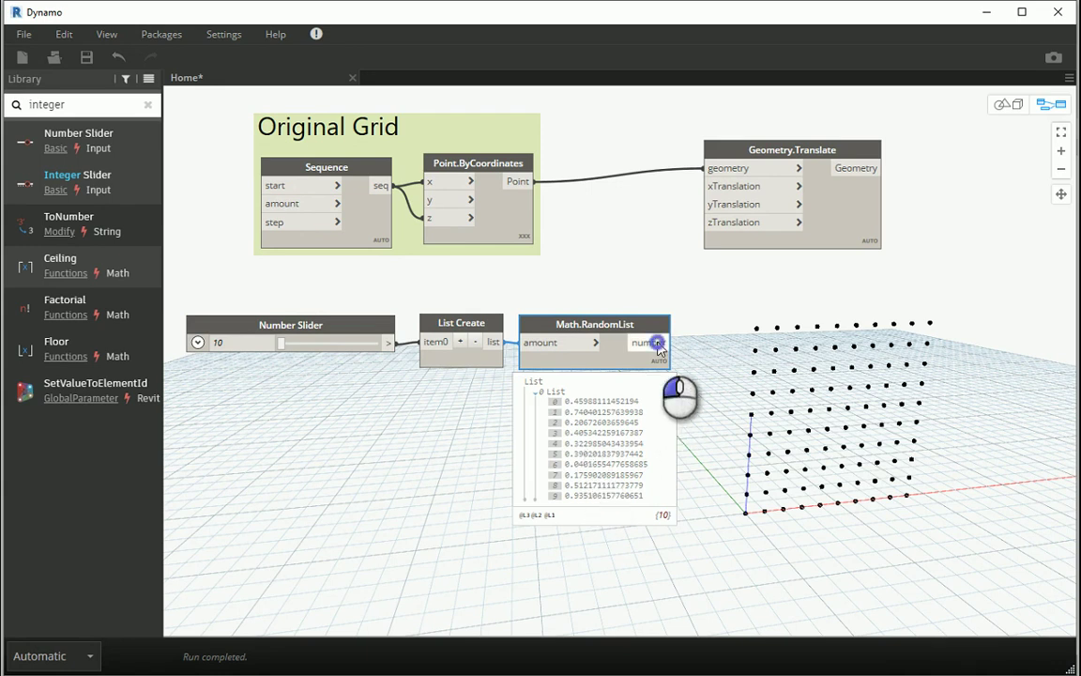
pyautogui.click(709, 205)
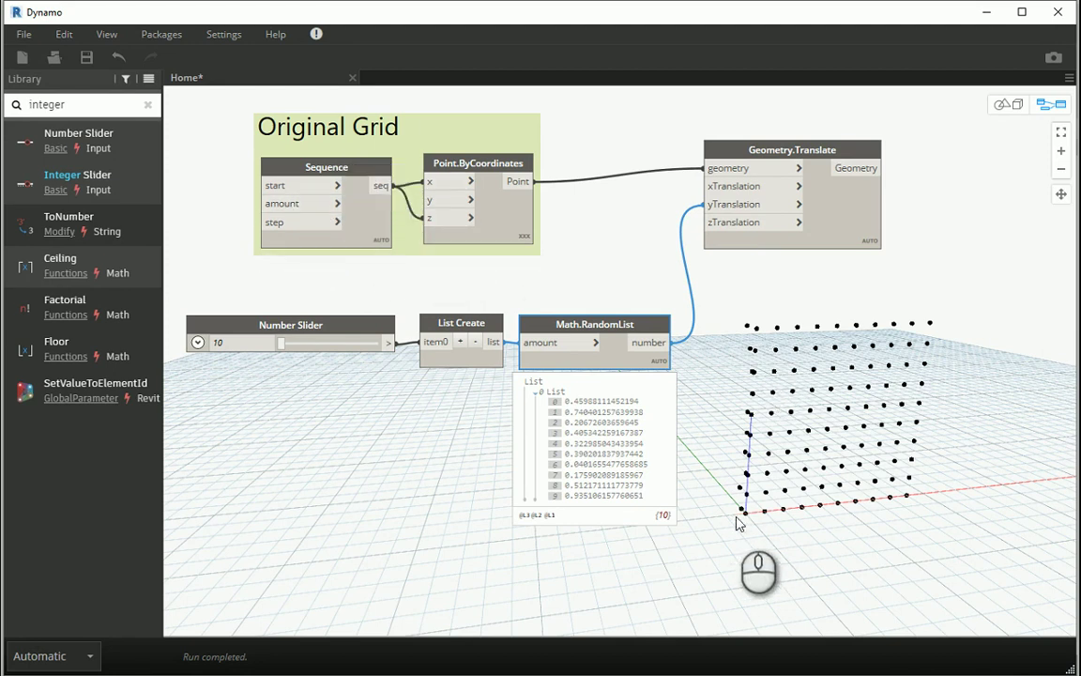
# Expand the List Create node to ten inputs, item0 through item9
pyautogui.click(460, 342)
pyautogui.click(460, 342)
pyautogui.click(460, 342)
pyautogui.click(460, 341)
pyautogui.click(460, 342)
pyautogui.click(460, 342)
pyautogui.click(460, 342)
pyautogui.click(460, 342)
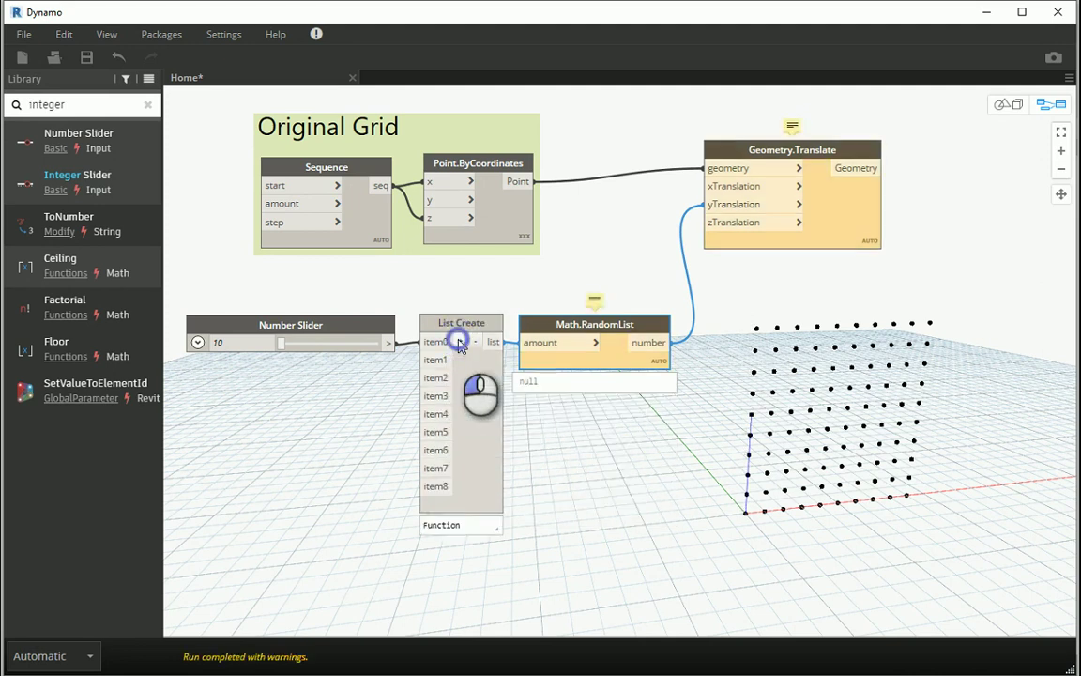
pyautogui.click(460, 342)
pyautogui.click(460, 342)
pyautogui.click(476, 342)
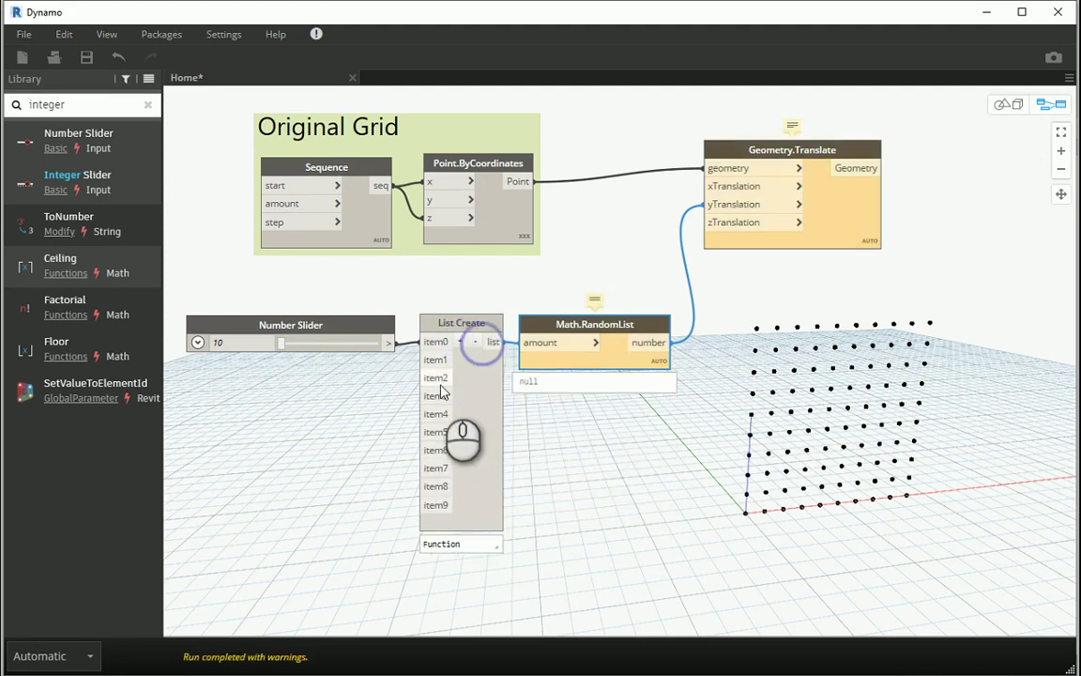
# Connect the Number Slider output to the List Create inputs item1 through item9
pyautogui.moveTo(396, 344); pyautogui.dragTo(421, 396)
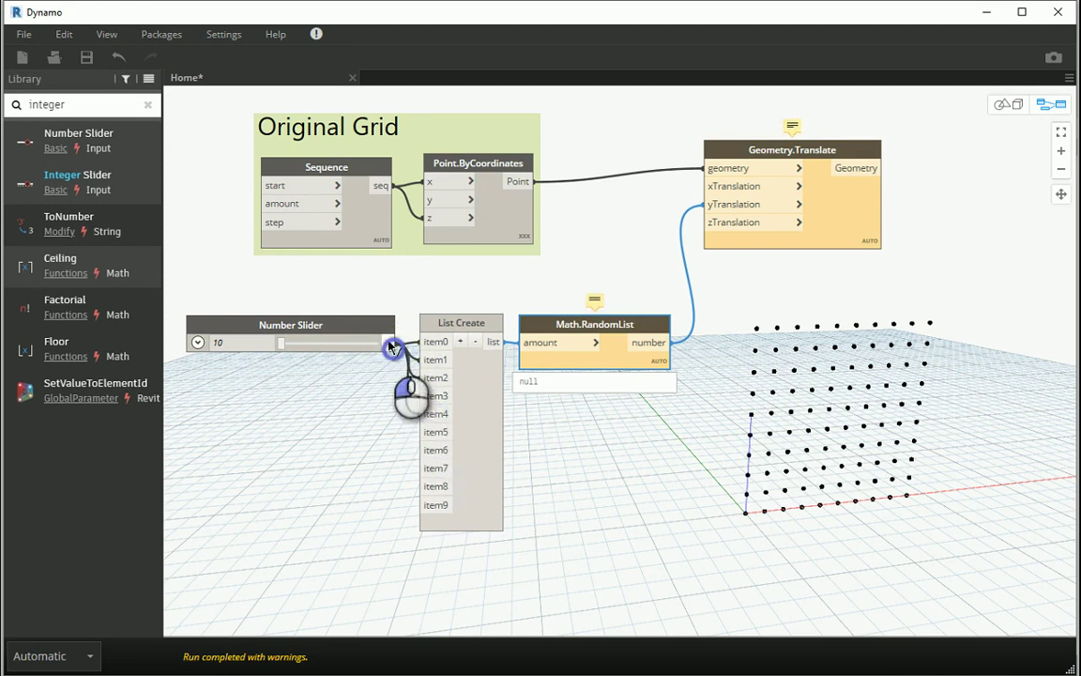
pyautogui.moveTo(392, 343); pyautogui.dragTo(421, 451)
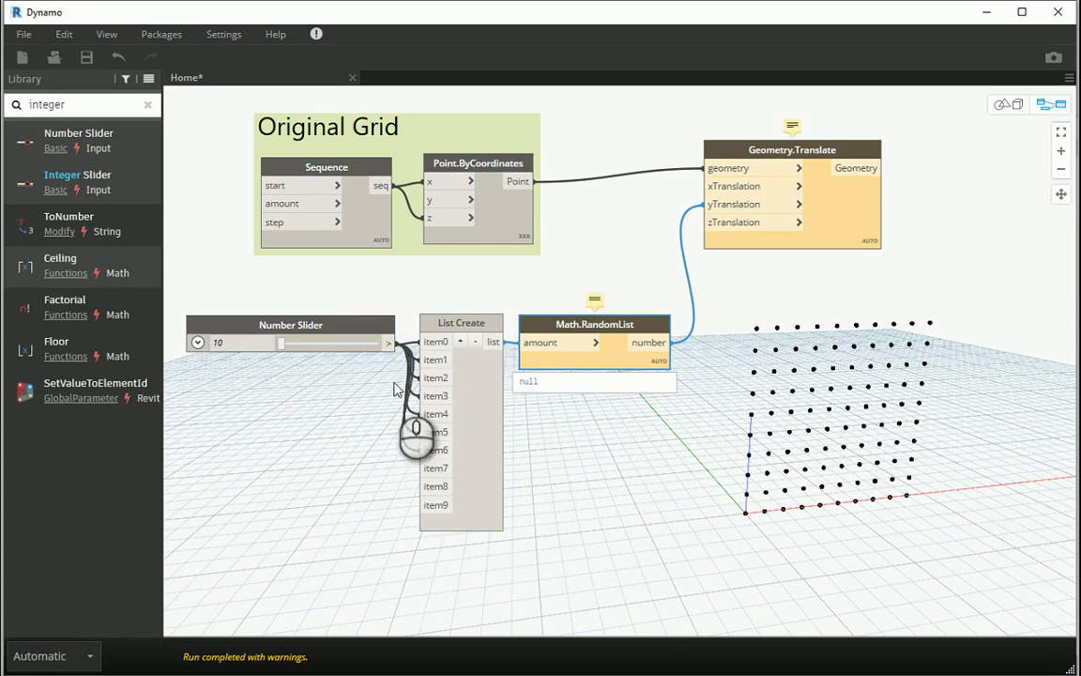
pyautogui.moveTo(388, 345); pyautogui.dragTo(421, 468)
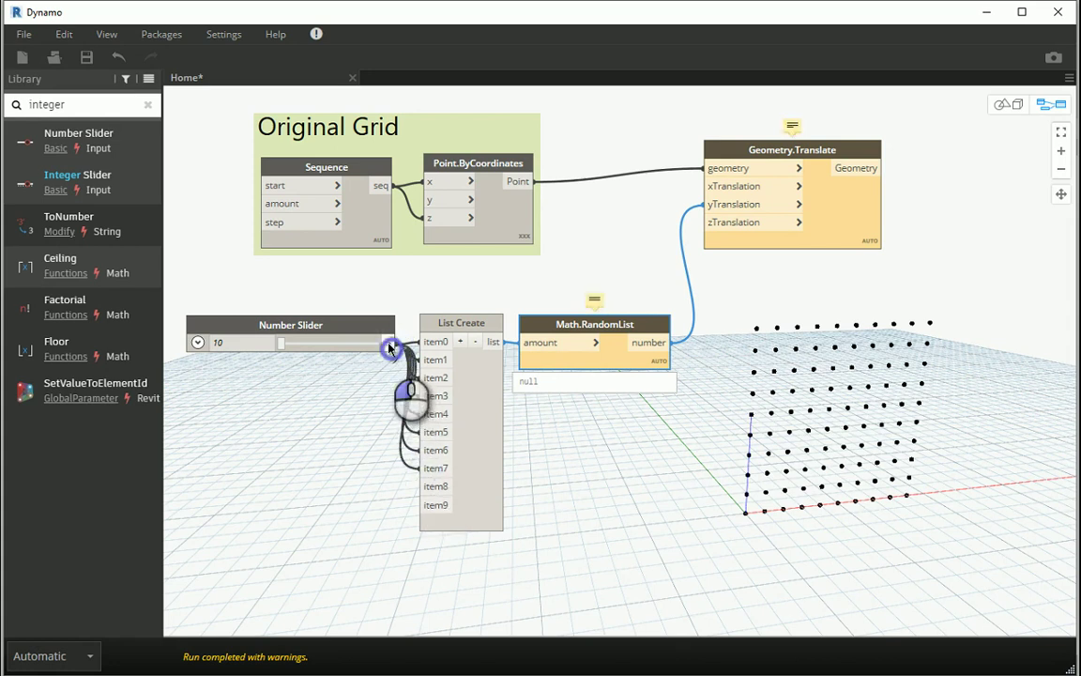
pyautogui.moveTo(385, 343); pyautogui.dragTo(424, 486)
pyautogui.moveTo(389, 344); pyautogui.dragTo(427, 505)
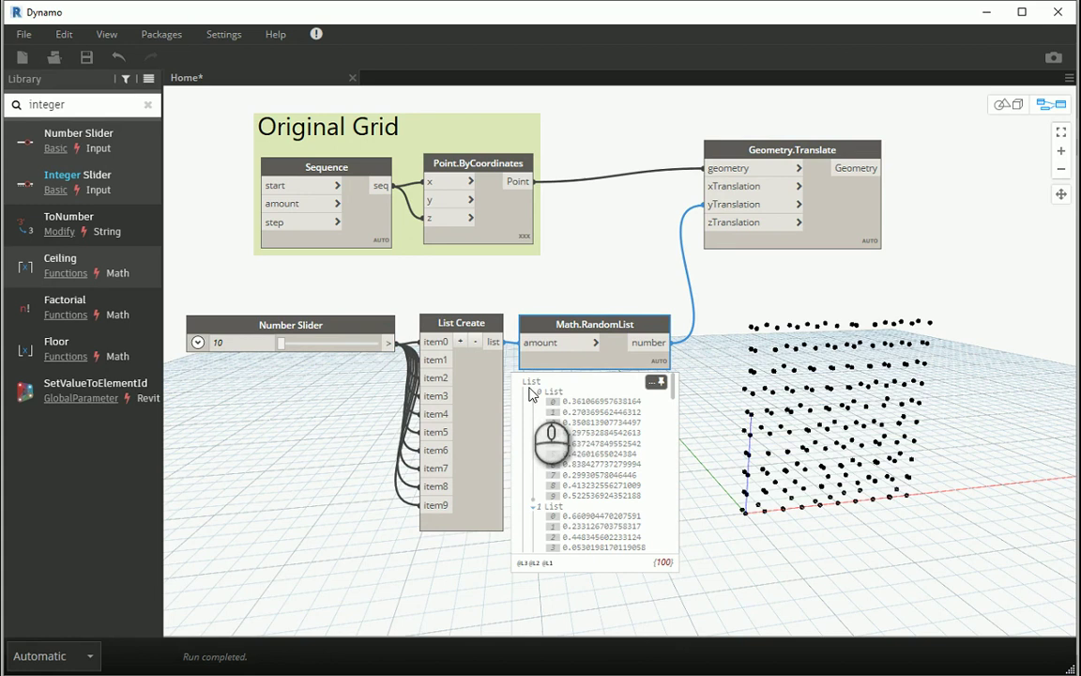
# Turn off the geometry preview of Point.ByCoordinates and orbit the background 3D view to inspect the translated points
pyautogui.scroll(-2, 570, 427)
pyautogui.scroll(10, 569, 425)
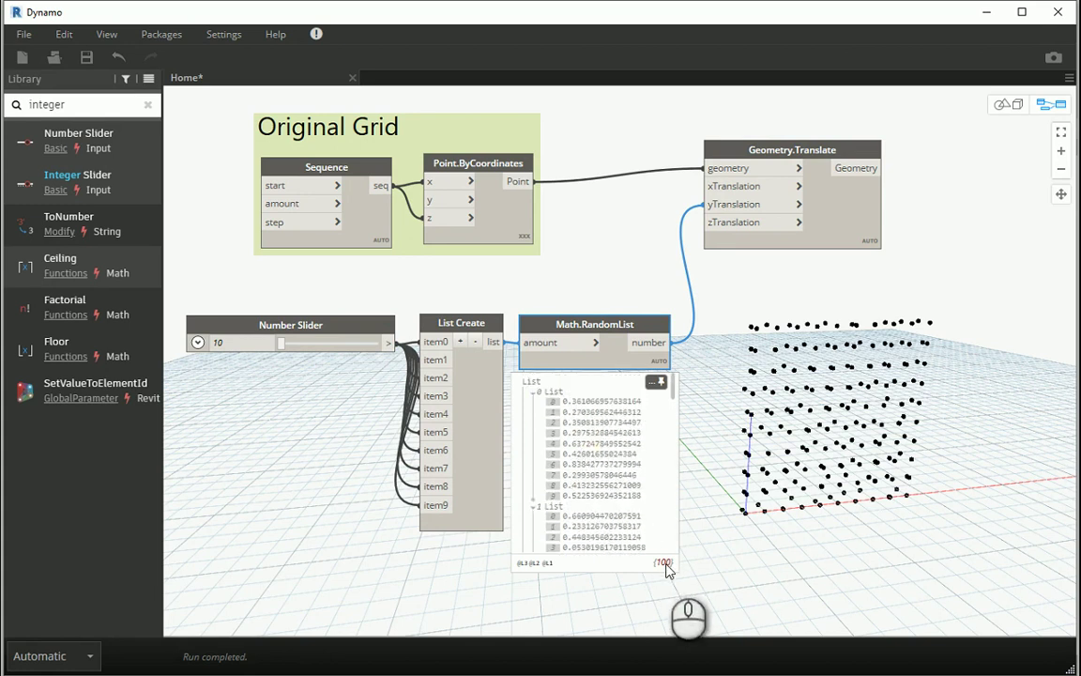
pyautogui.scroll(1, 666, 570)
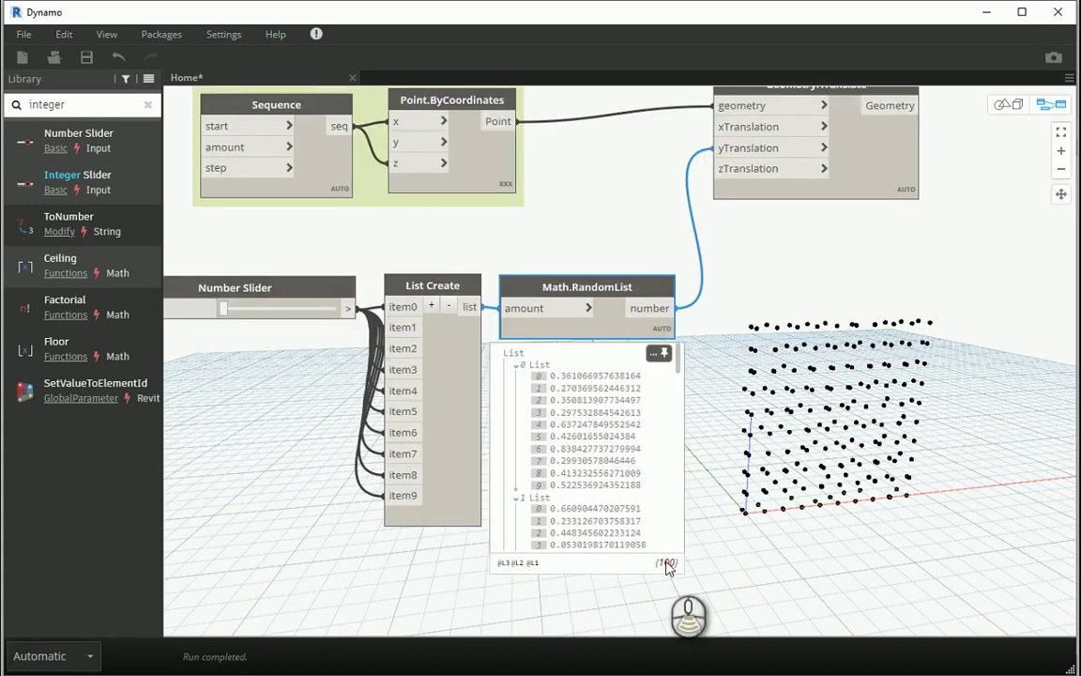
pyautogui.scroll(-1, 666, 565)
pyautogui.moveTo(527, 267)
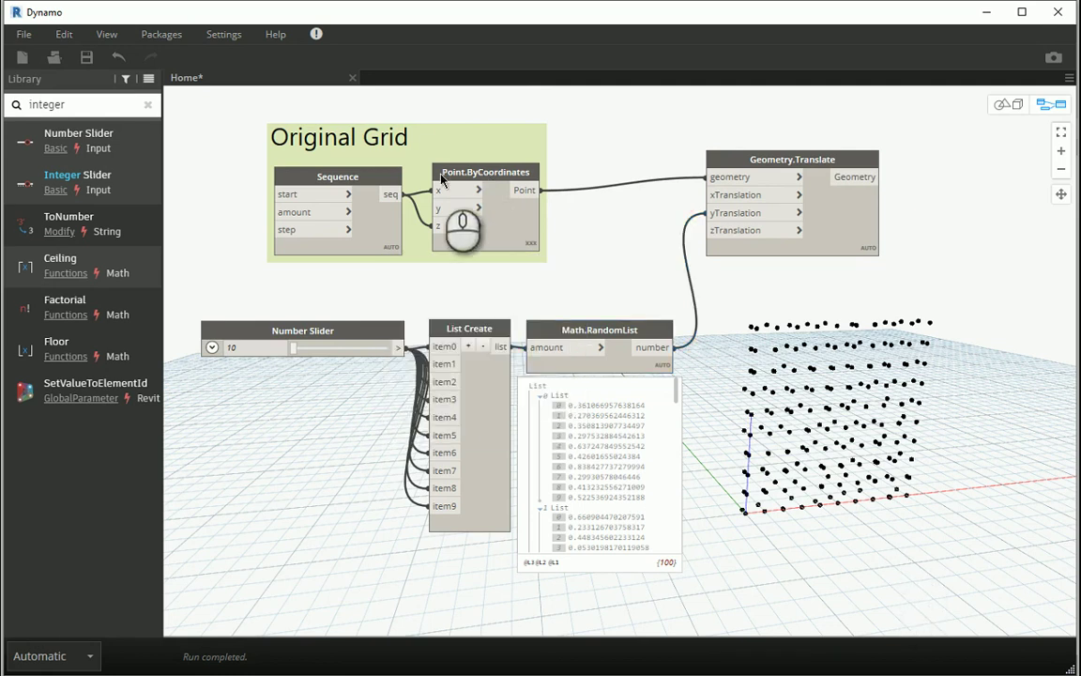
pyautogui.rightClick(468, 176)
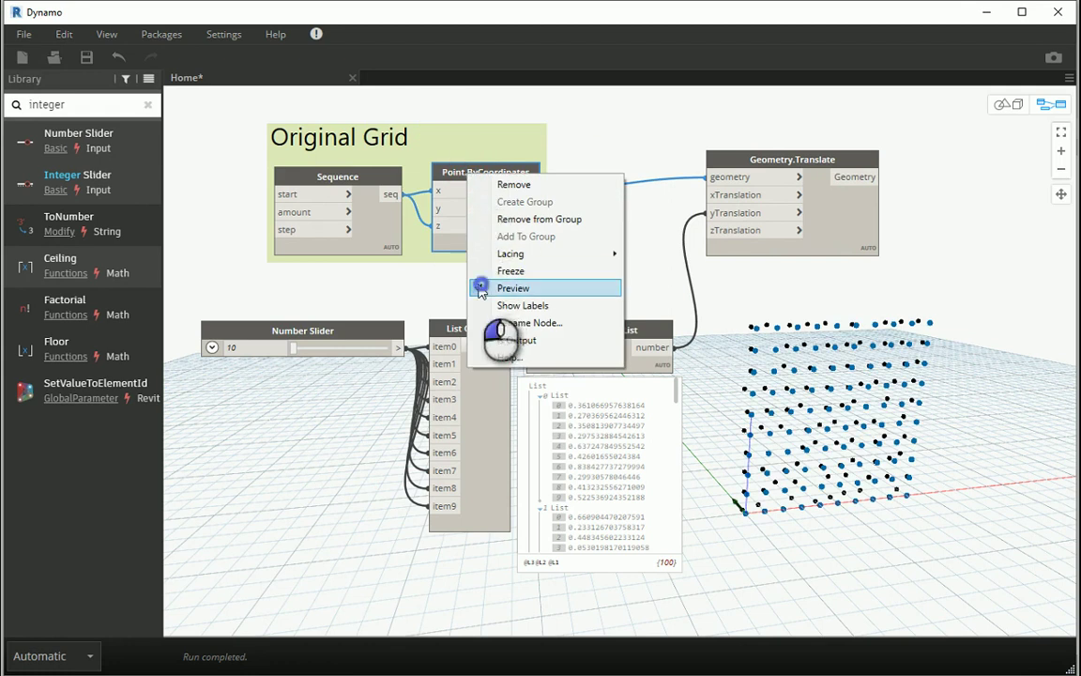
pyautogui.click(513, 288)
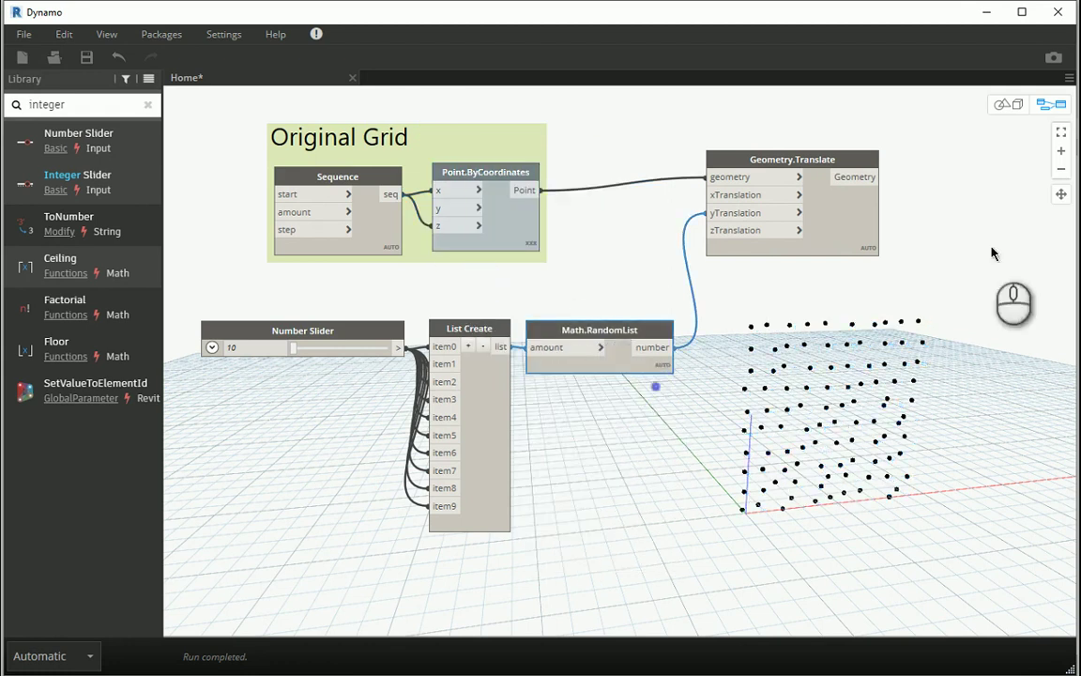
pyautogui.click(1010, 104)
pyautogui.moveTo(834, 333); pyautogui.dragTo(893, 345, button='right')
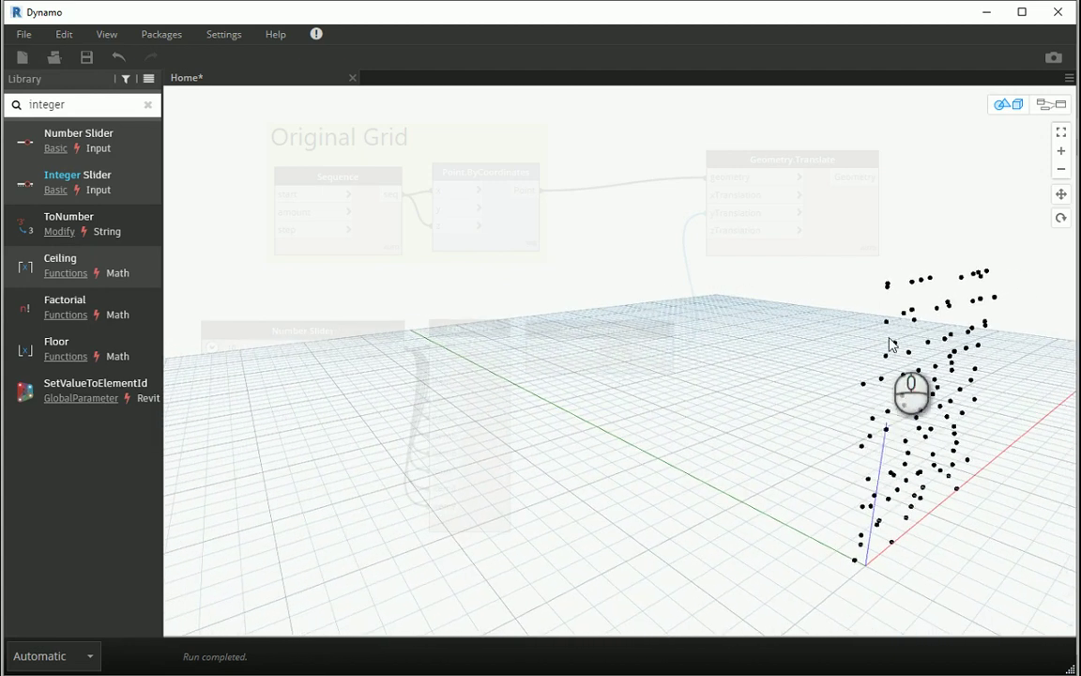
pyautogui.click(1052, 105)
# Group the Number Slider, List Create and Math.RandomList nodes under the title "Randomized Y-Transltaion amount" and adjust the graph layout
pyautogui.moveTo(648, 322); pyautogui.dragTo(368, 333)
pyautogui.rightClick(373, 335)
pyautogui.click(419, 358)
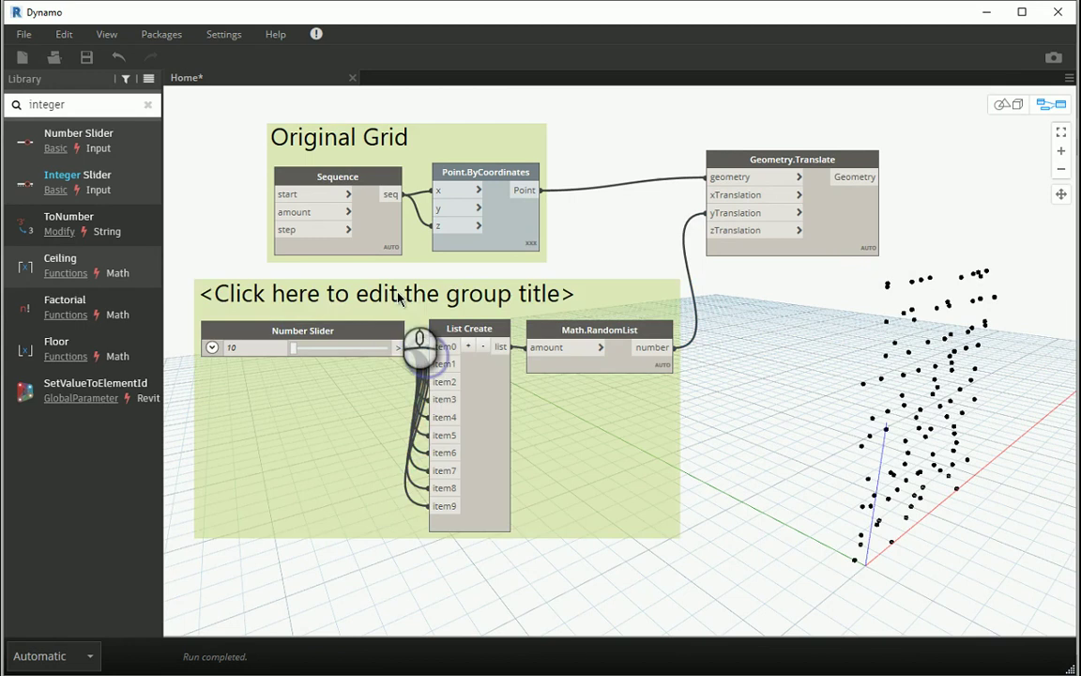
pyautogui.click(399, 296)
pyautogui.write('Randomized Y-Translaion amount')
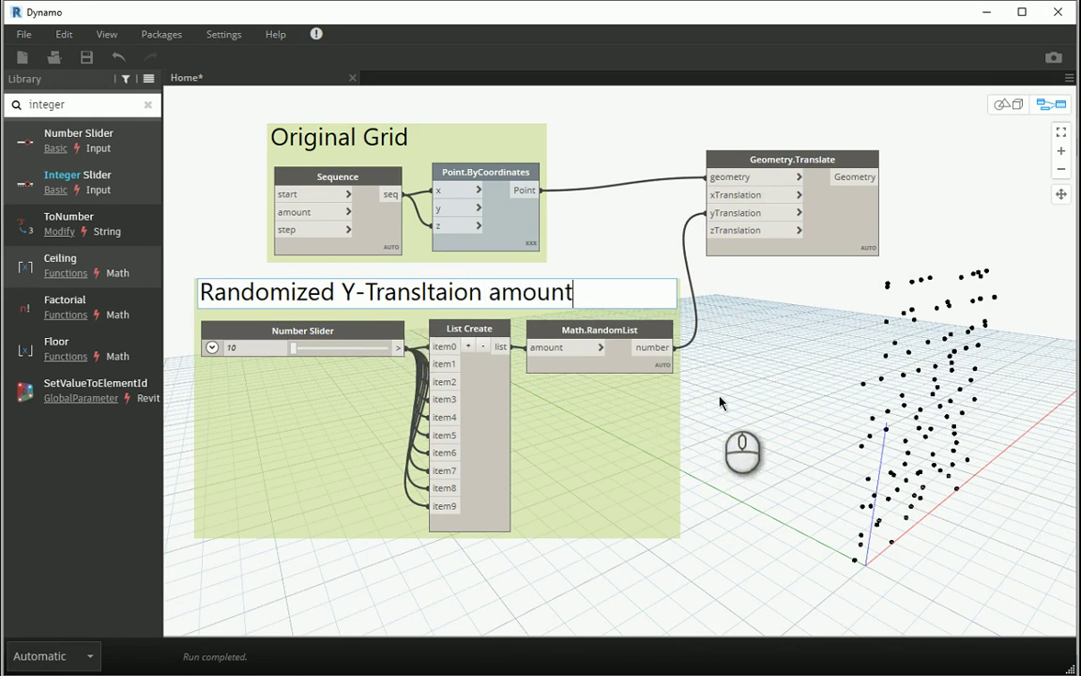
pyautogui.click(720, 397)
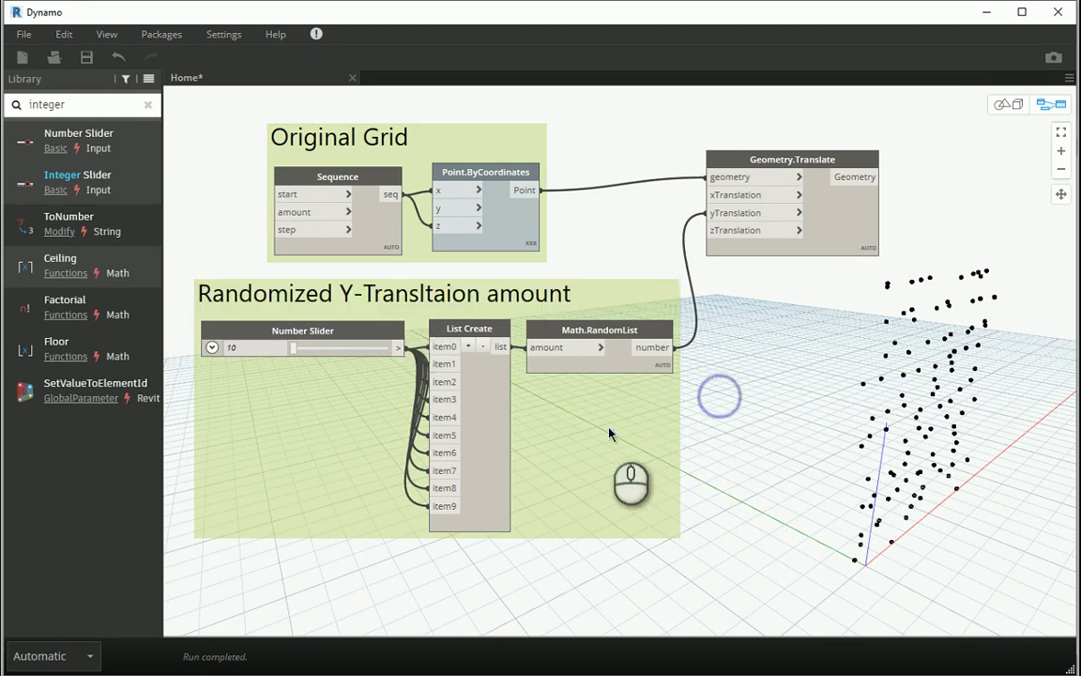
pyautogui.moveTo(607, 433); pyautogui.dragTo(592, 434)
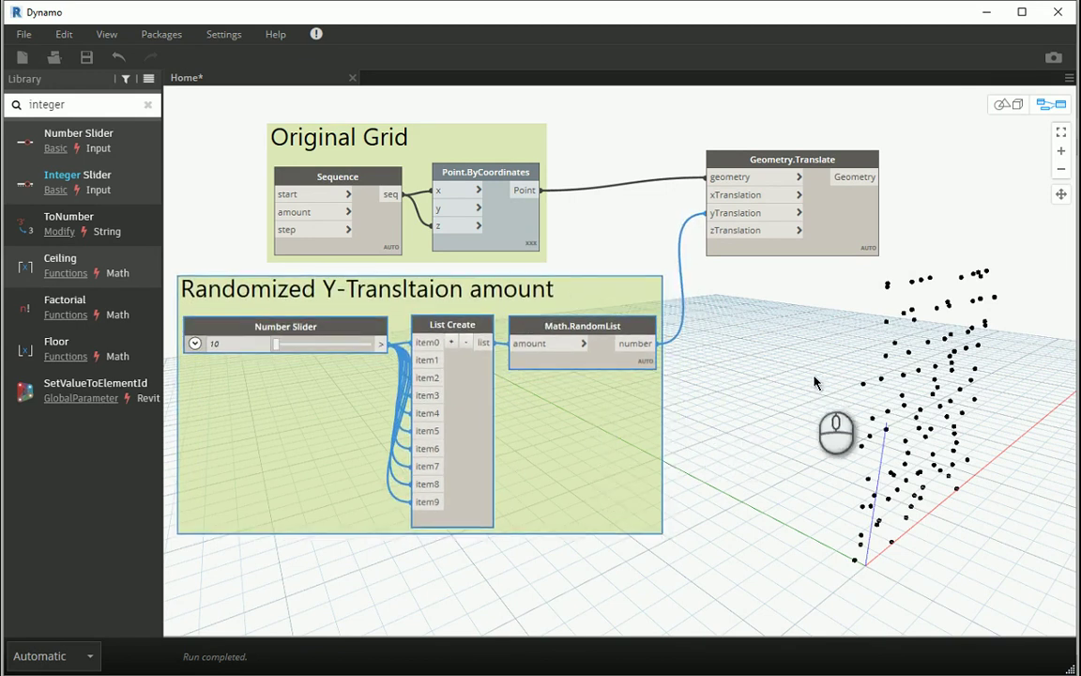
pyautogui.moveTo(791, 159); pyautogui.dragTo(793, 166)
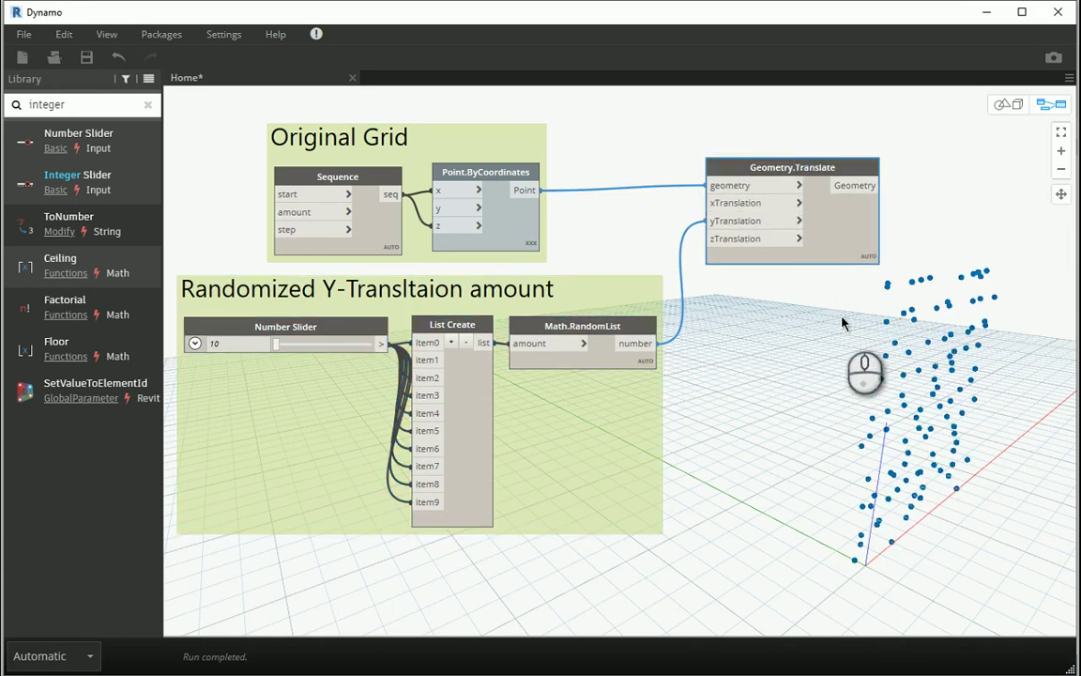
# Search the library for nurbs and add a NurbsSurface.ByPoints node to the graph
pyautogui.click(147, 104)
pyautogui.click(81, 107)
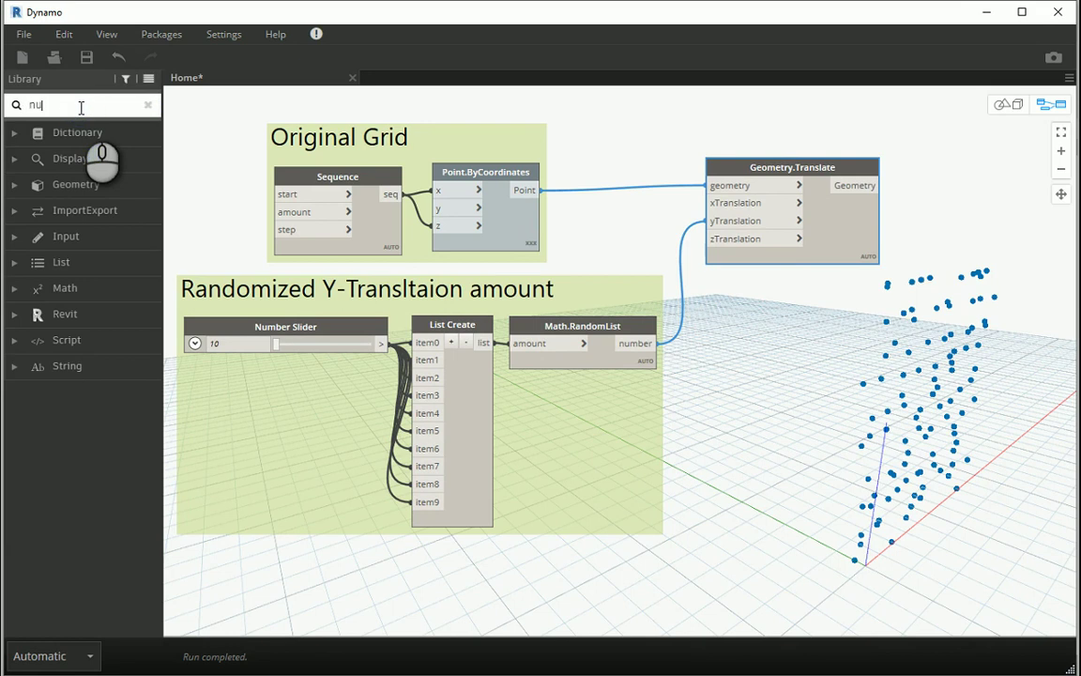
pyautogui.write('nurbs')
pyautogui.scroll(-5, 61, 367)
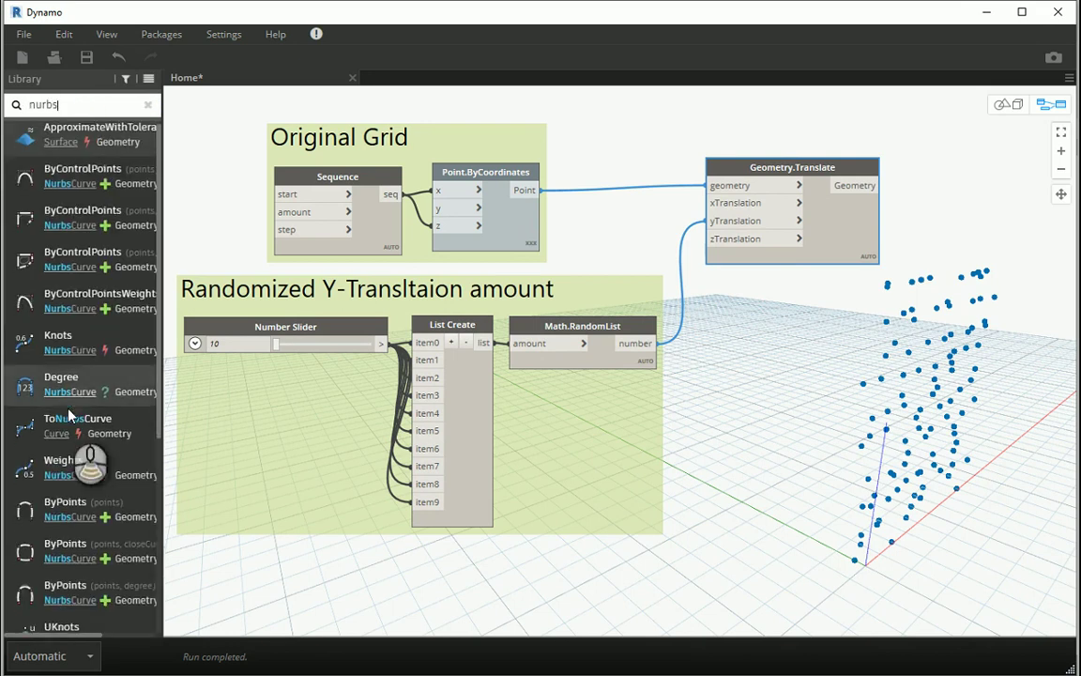
pyautogui.click(65, 603)
pyautogui.scroll(-4, 610, 239)
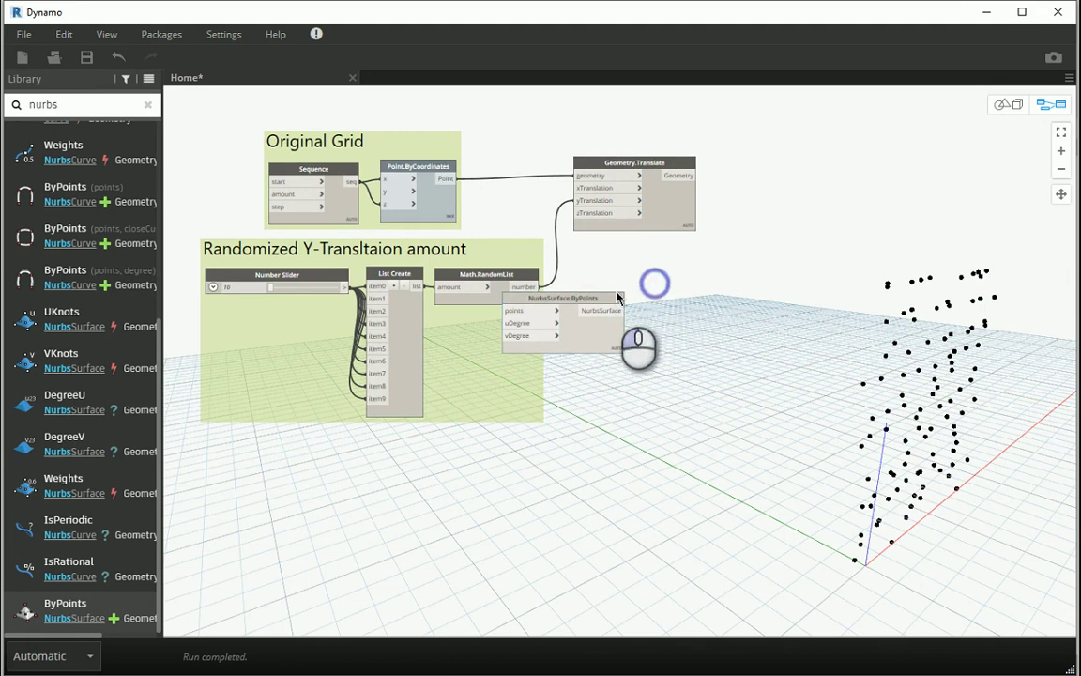
# Connect the Geometry.Translate output to the points input of NurbsSurface.ByPoints and inspect the surface in the background 3D view
pyautogui.moveTo(614, 298); pyautogui.dragTo(849, 163)
pyautogui.scroll(2, 694, 176)
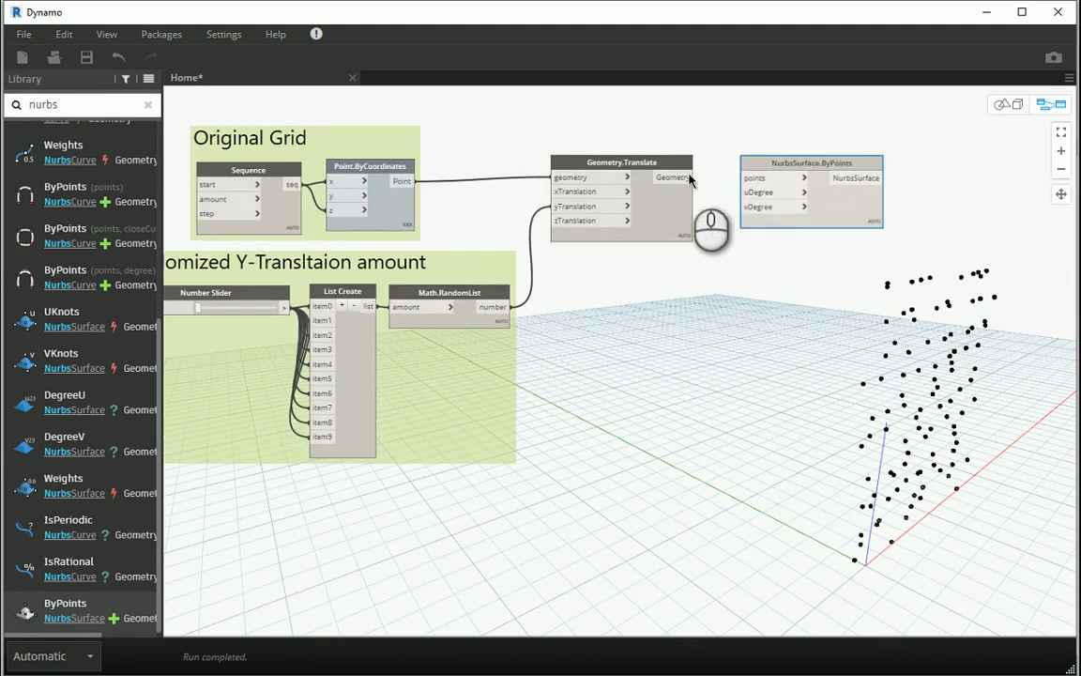
pyautogui.moveTo(680, 179); pyautogui.dragTo(753, 178)
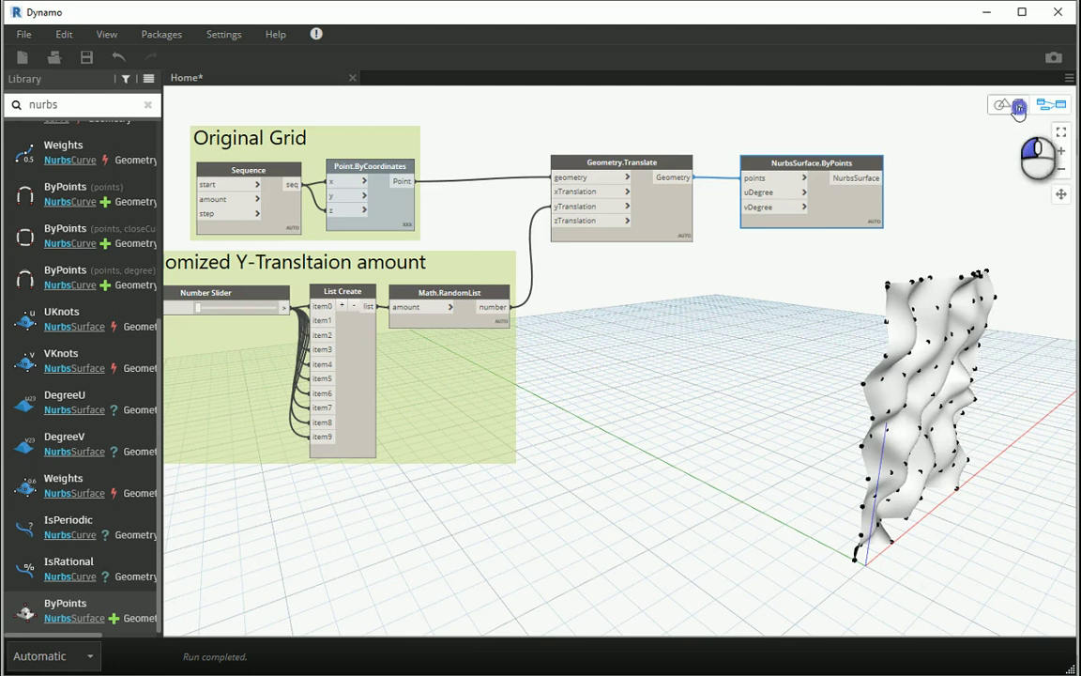
pyautogui.hotkey('ctrl', 'b')
pyautogui.moveTo(967, 366)
pyautogui.mouseDown()
pyautogui.moveTo(954, 347)
pyautogui.moveTo(975, 362)
pyautogui.mouseUp()
pyautogui.moveTo(898, 463); pyautogui.dragTo(967, 488)
pyautogui.click(1053, 105)
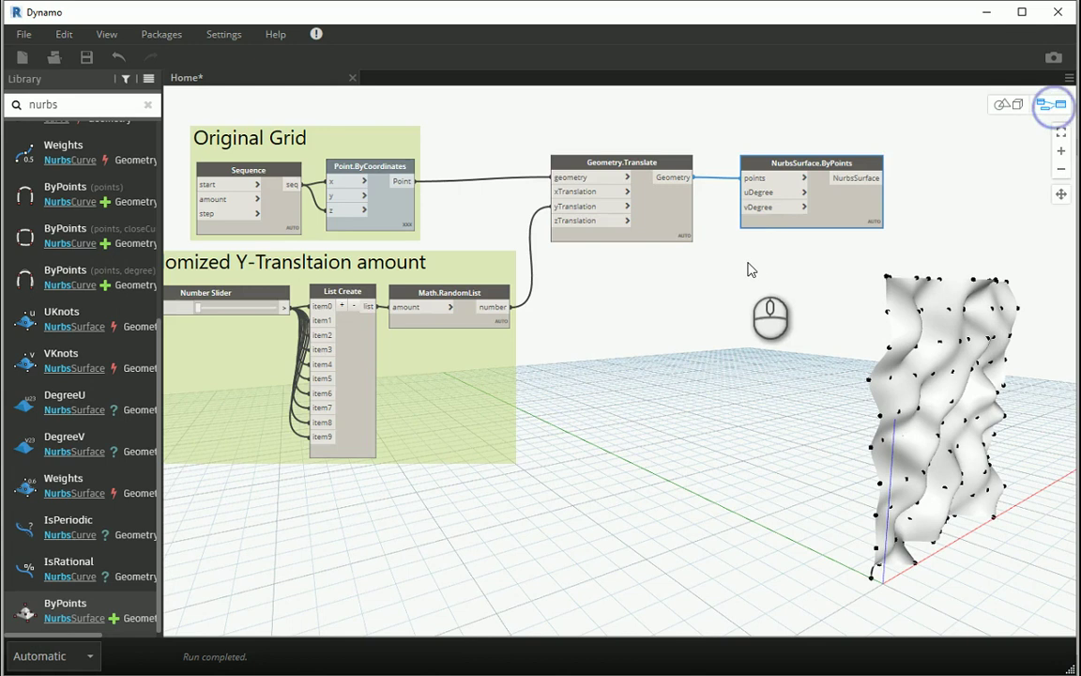
# Add a Code Block containing 0.5; and connect it to the step input of the Sequence node
pyautogui.moveTo(574, 267); pyautogui.dragTo(718, 278, button='middle')
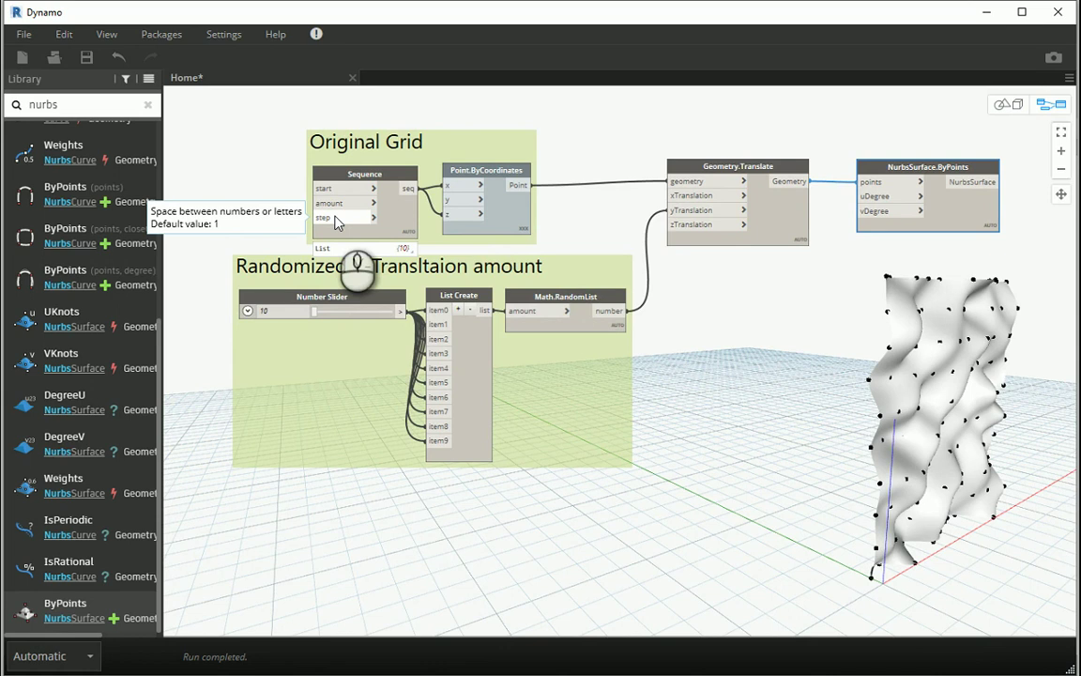
pyautogui.scroll(2, 281, 212)
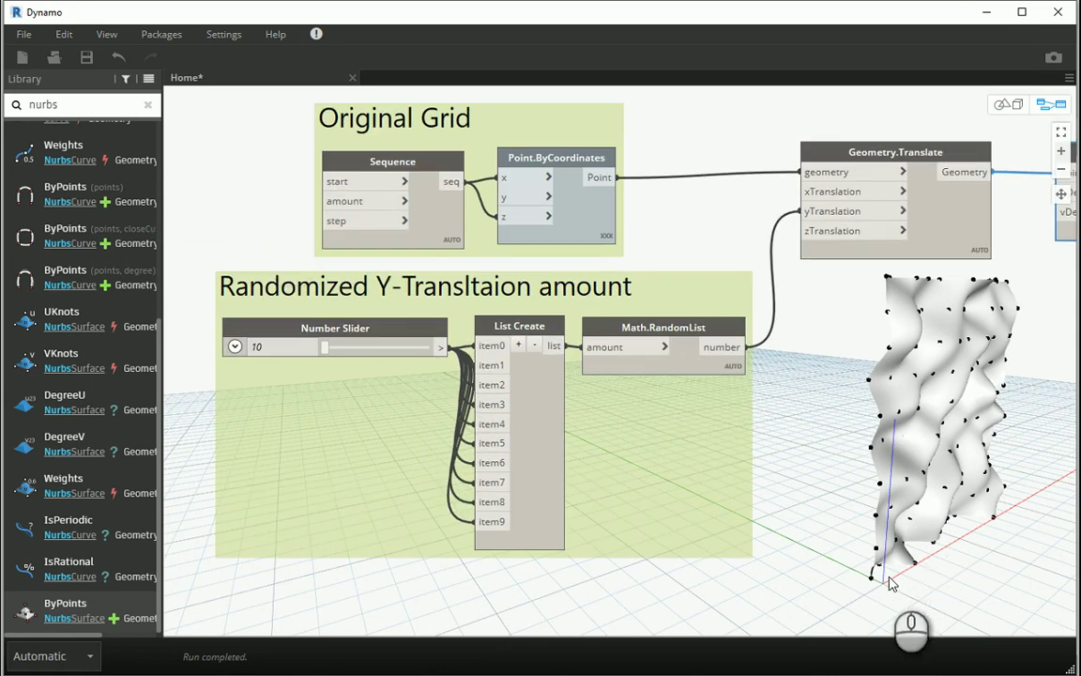
pyautogui.doubleClick(240, 230)
pyautogui.write('0.5;')
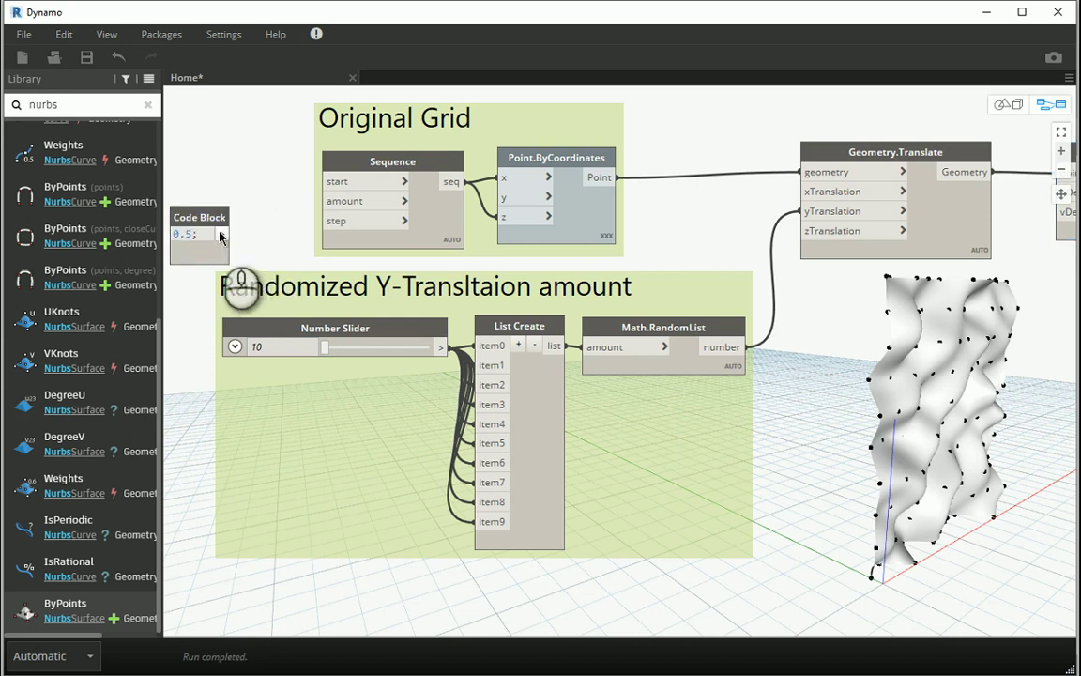
pyautogui.moveTo(218, 243); pyautogui.dragTo(279, 229)
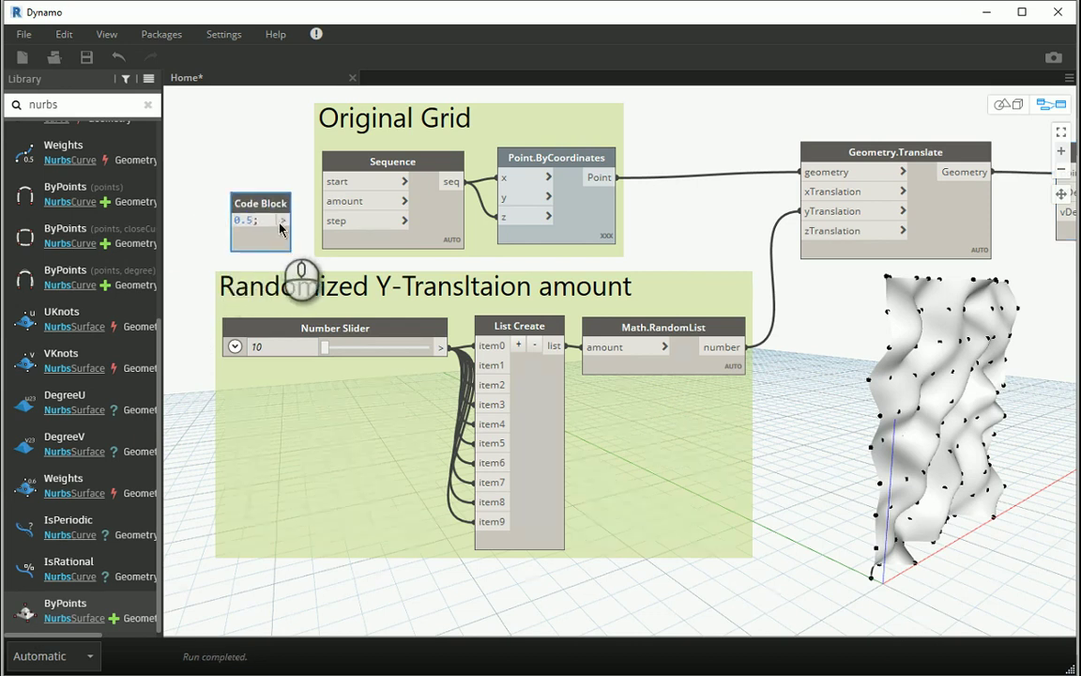
pyautogui.click(282, 224)
pyautogui.click(331, 221)
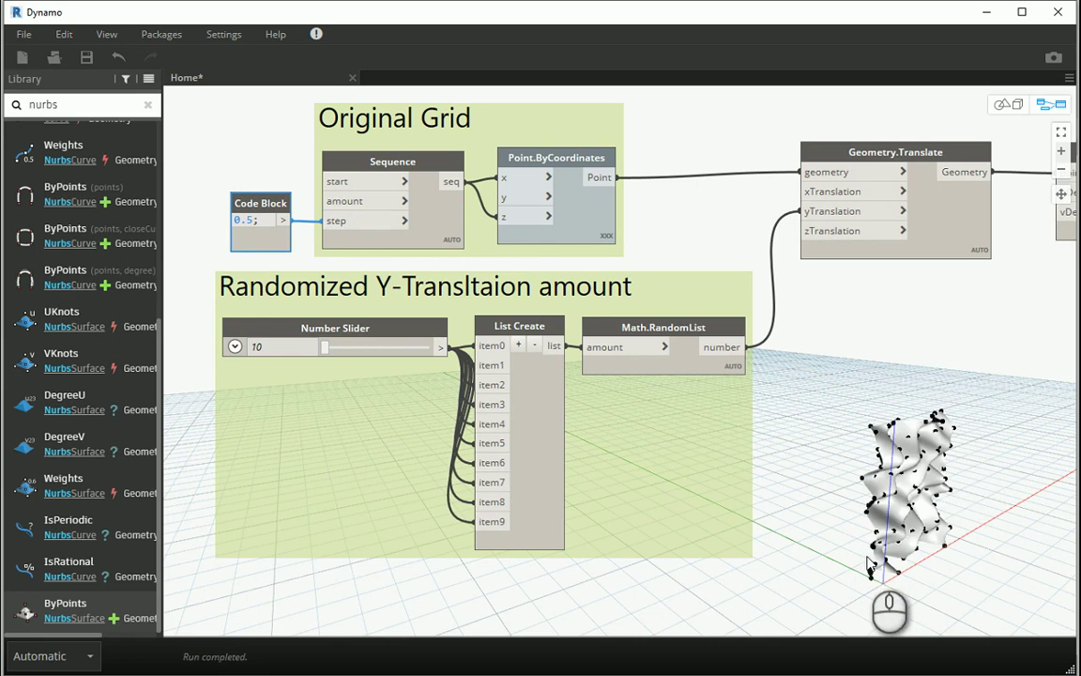
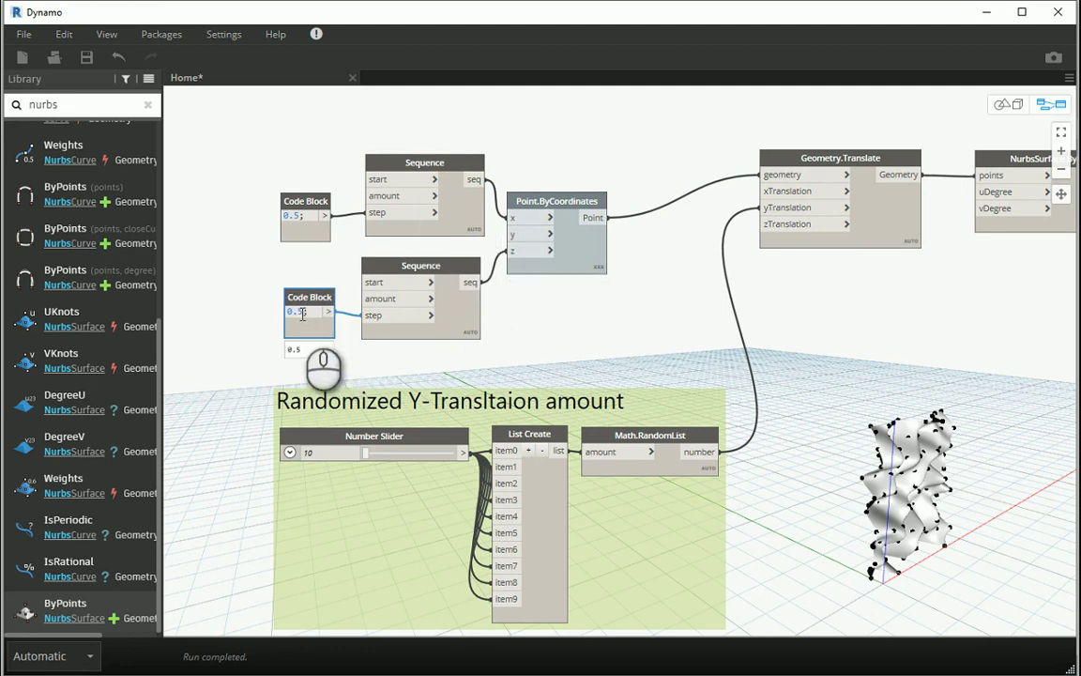
# Set the Code Block feeding the step of the z Sequence to 0.75 and space the two Code Blocks apart
pyautogui.moveTo(317, 301); pyautogui.dragTo(319, 307)
pyautogui.moveTo(318, 206); pyautogui.dragTo(319, 199)
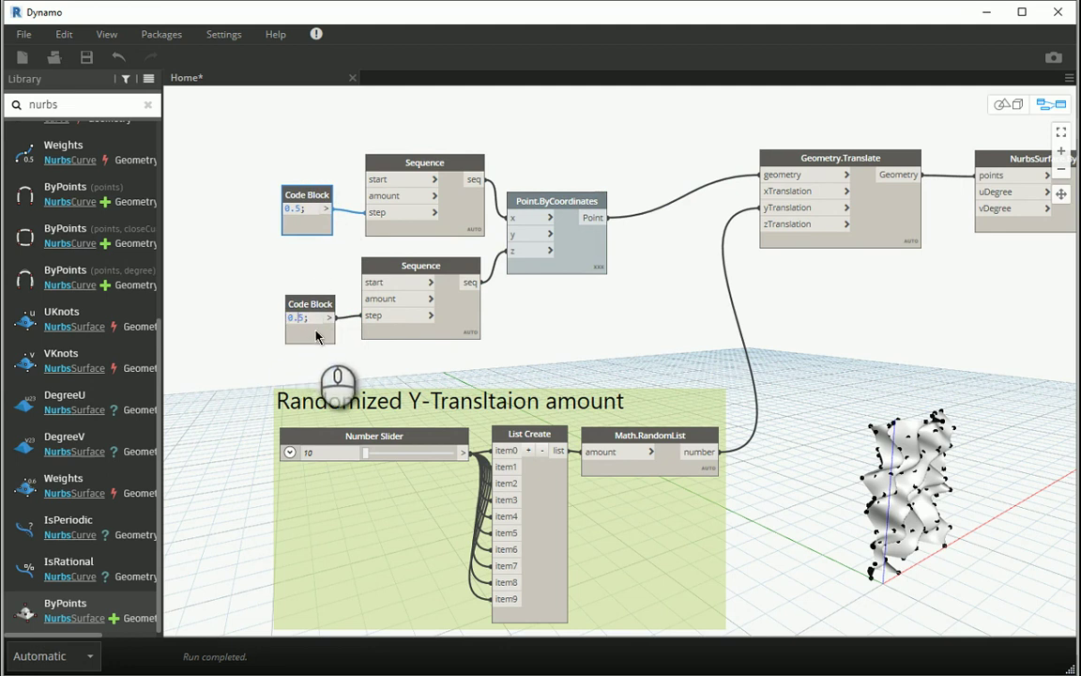
pyautogui.write('0.75')
pyautogui.click(305, 268)
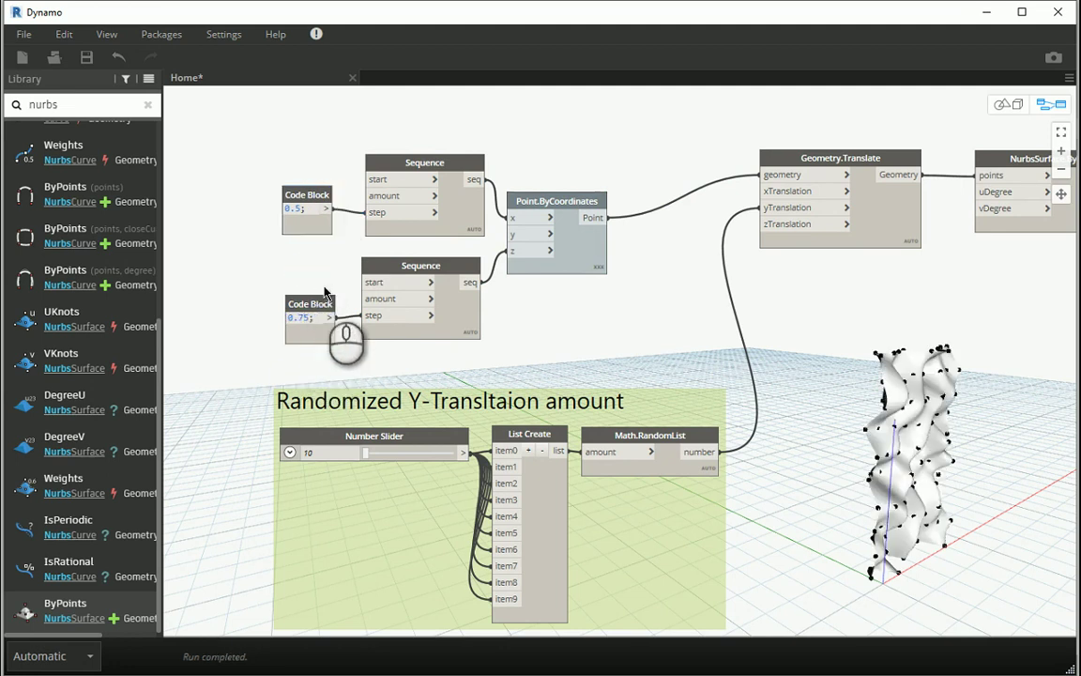
# Add a Code Block containing 8; and connect it to the amount input of the z Sequence
pyautogui.scroll(1, 288, 202)
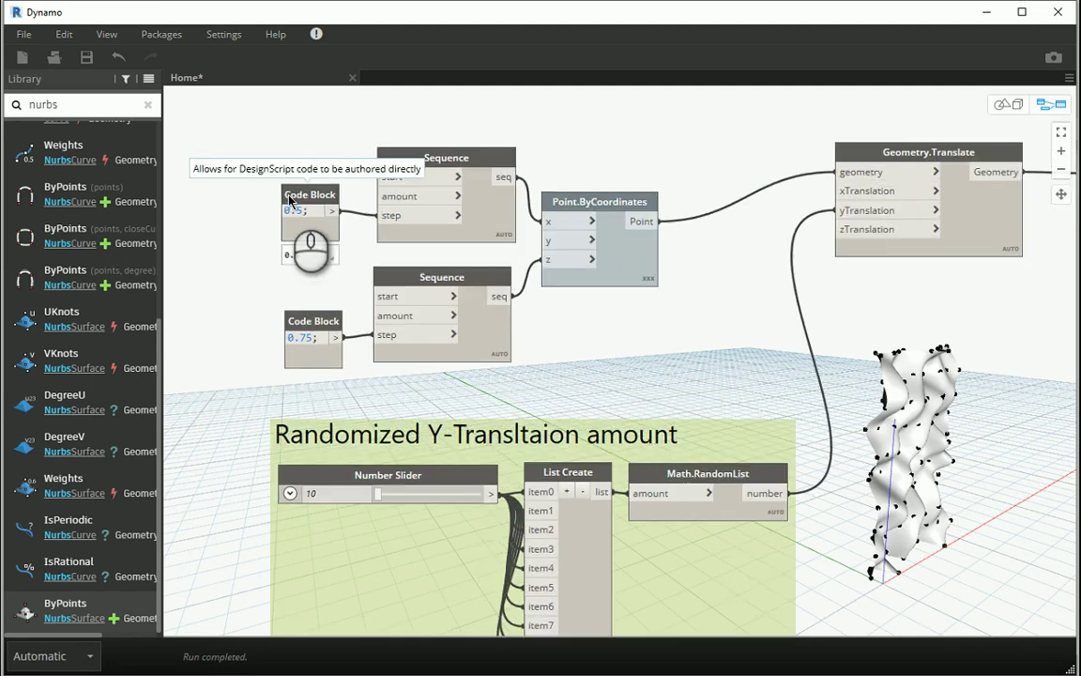
pyautogui.moveTo(329, 196); pyautogui.dragTo(329, 202)
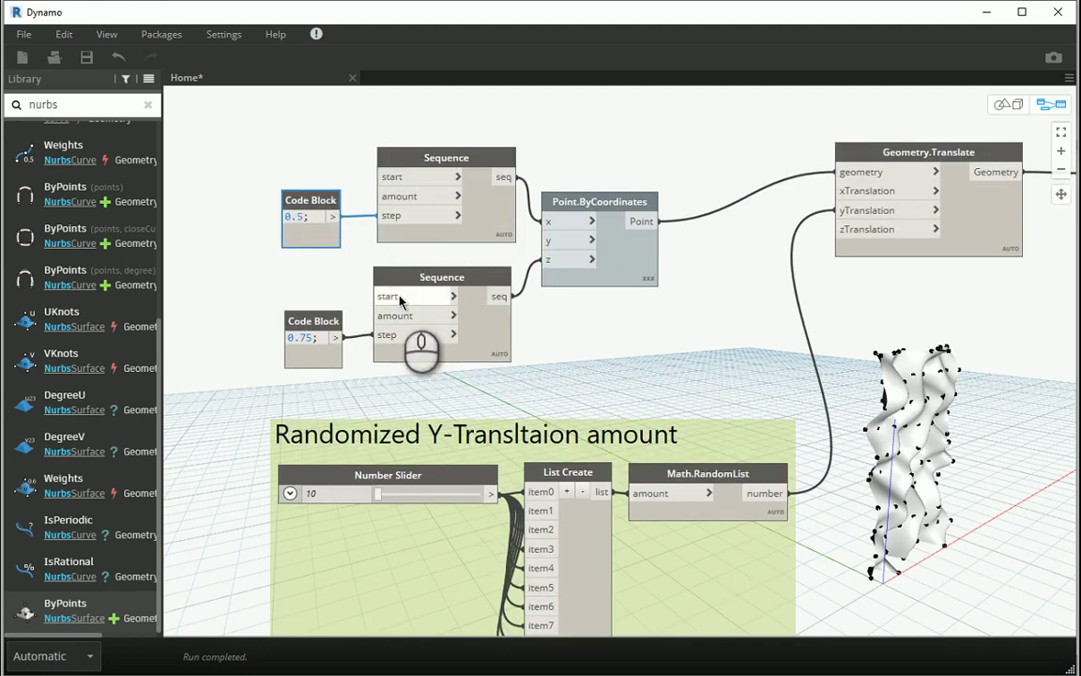
pyautogui.moveTo(395, 316)
pyautogui.moveTo(327, 316); pyautogui.dragTo(325, 327)
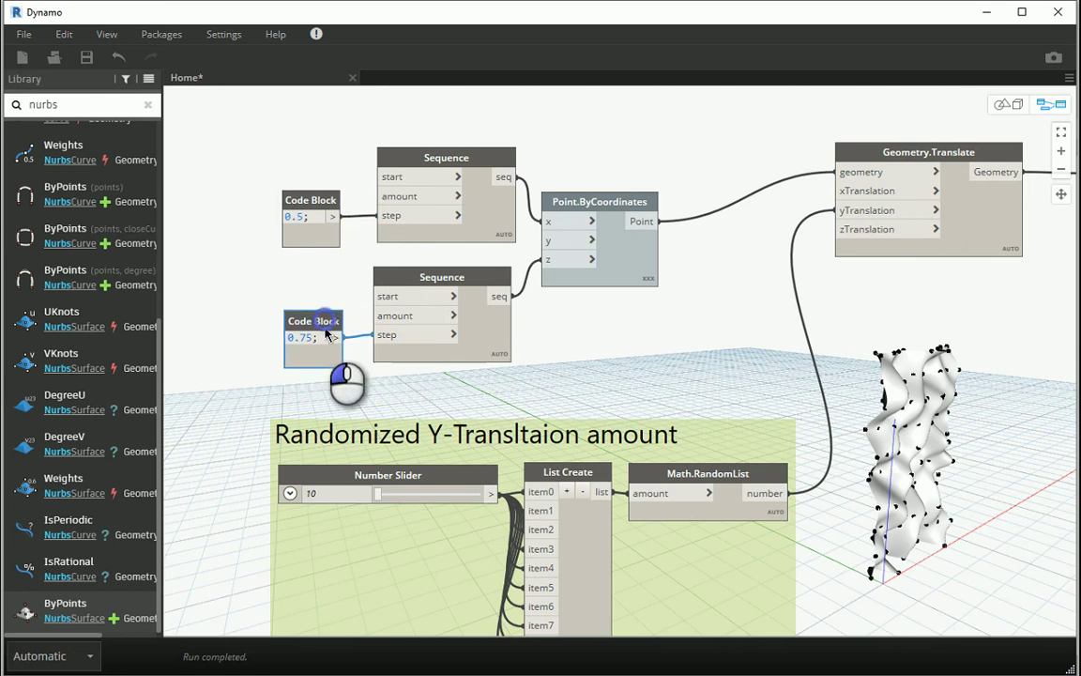
pyautogui.doubleClick(279, 296)
pyautogui.write('8;')
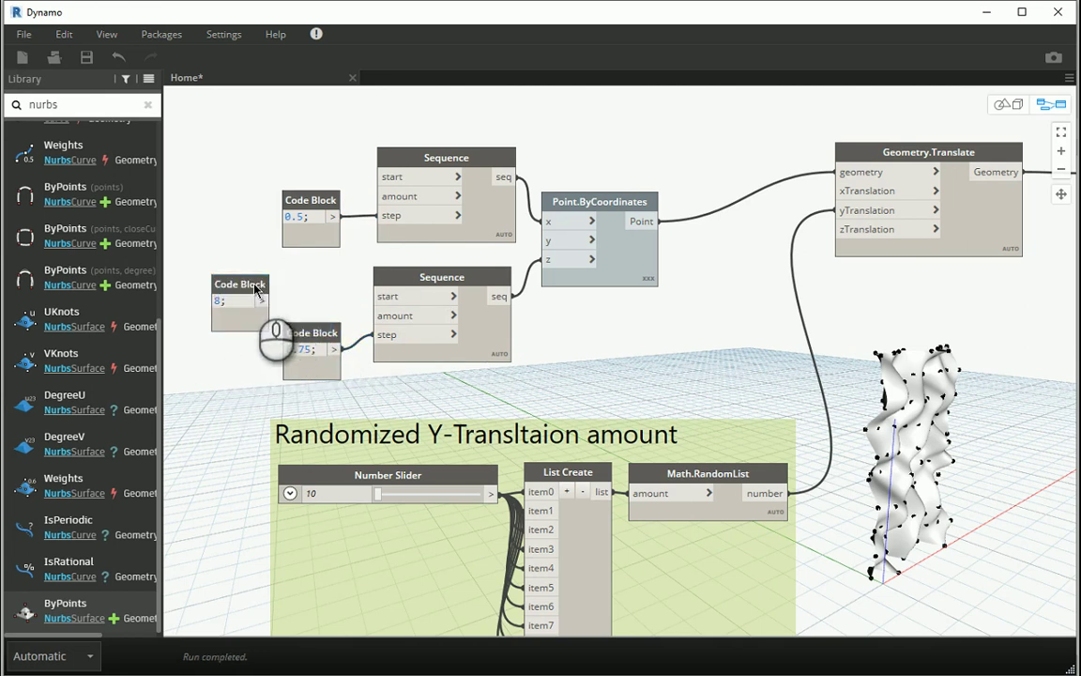
pyautogui.moveTo(256, 287); pyautogui.dragTo(374, 316)
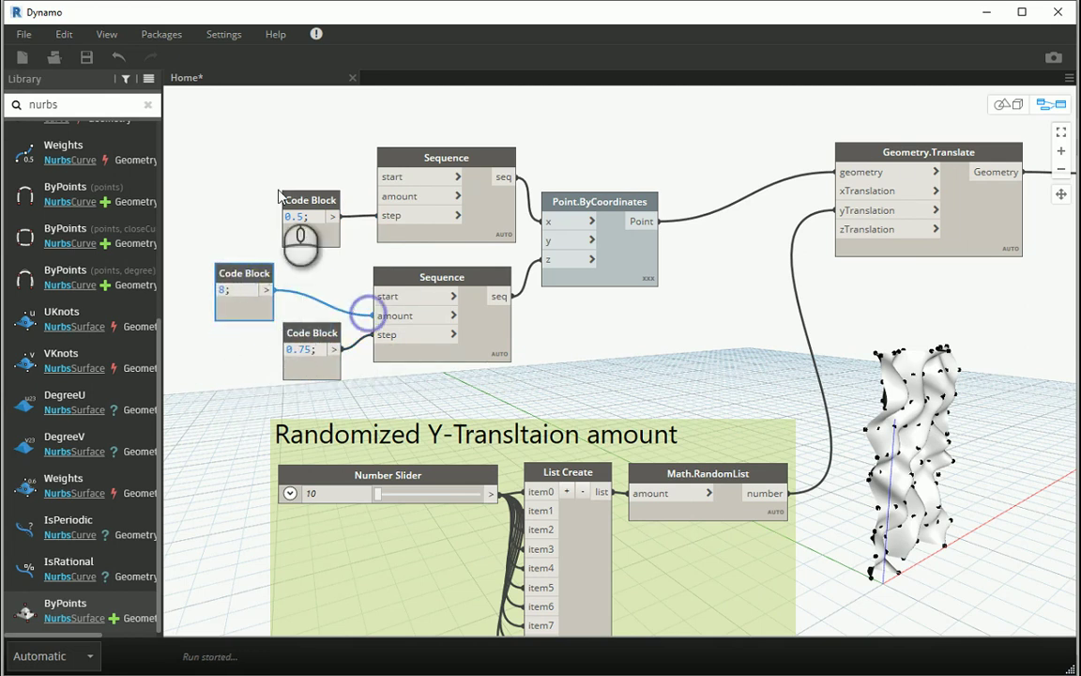
# Add a Code Block containing 6; and connect it to the amount input of the x Sequence
pyautogui.doubleClick(269, 149)
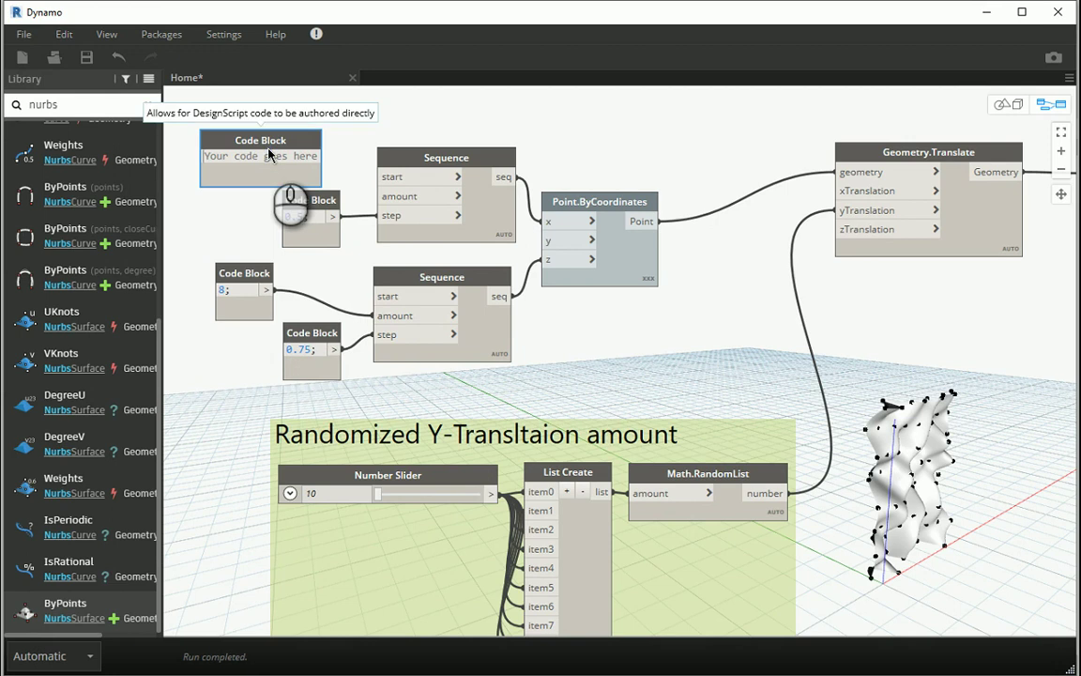
pyautogui.write('6')
pyautogui.click(312, 138)
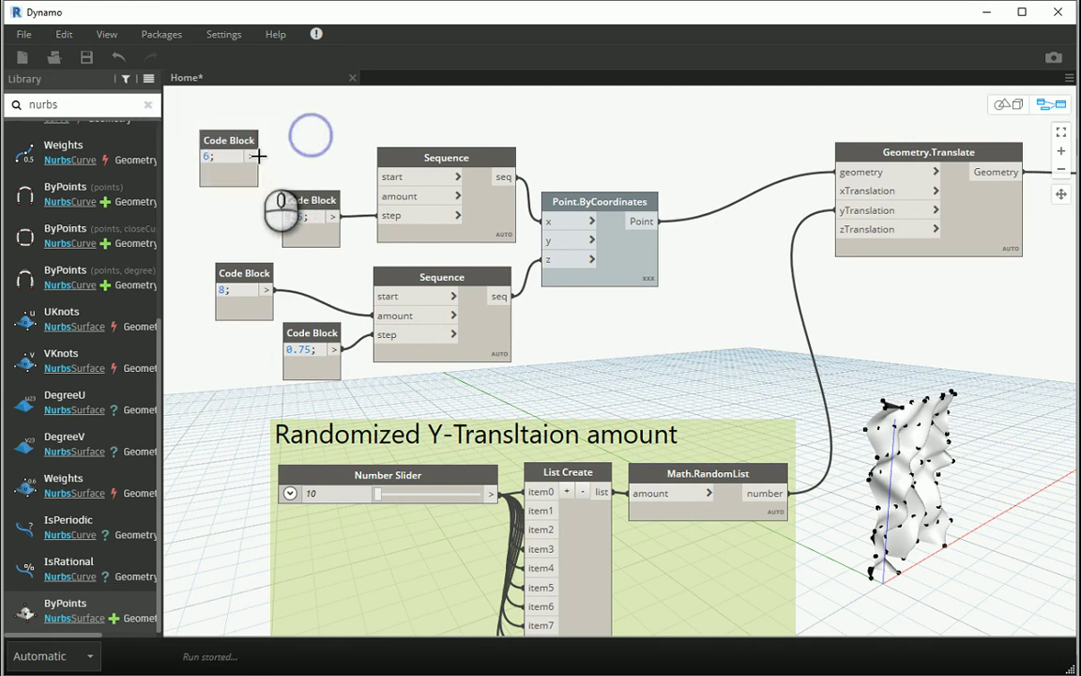
pyautogui.moveTo(251, 158); pyautogui.dragTo(414, 155)
pyautogui.moveTo(222, 137); pyautogui.dragTo(234, 133)
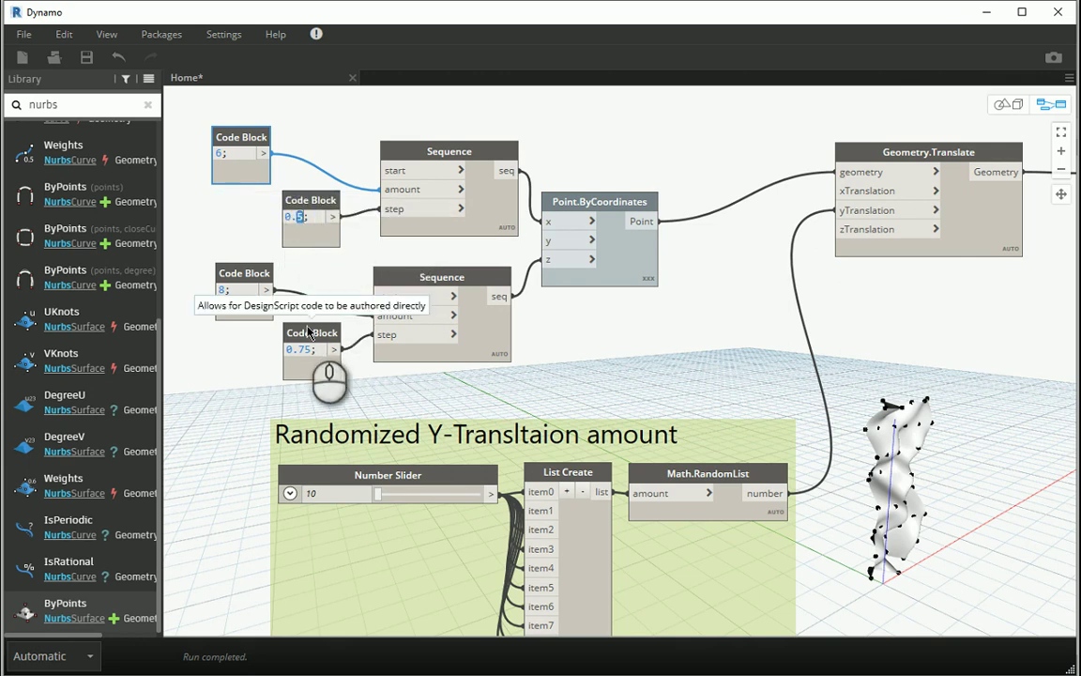
# Set the step Code Block of the x Sequence to 0.4 and tidy the positions of the two amount Code Blocks
pyautogui.click(398, 386)
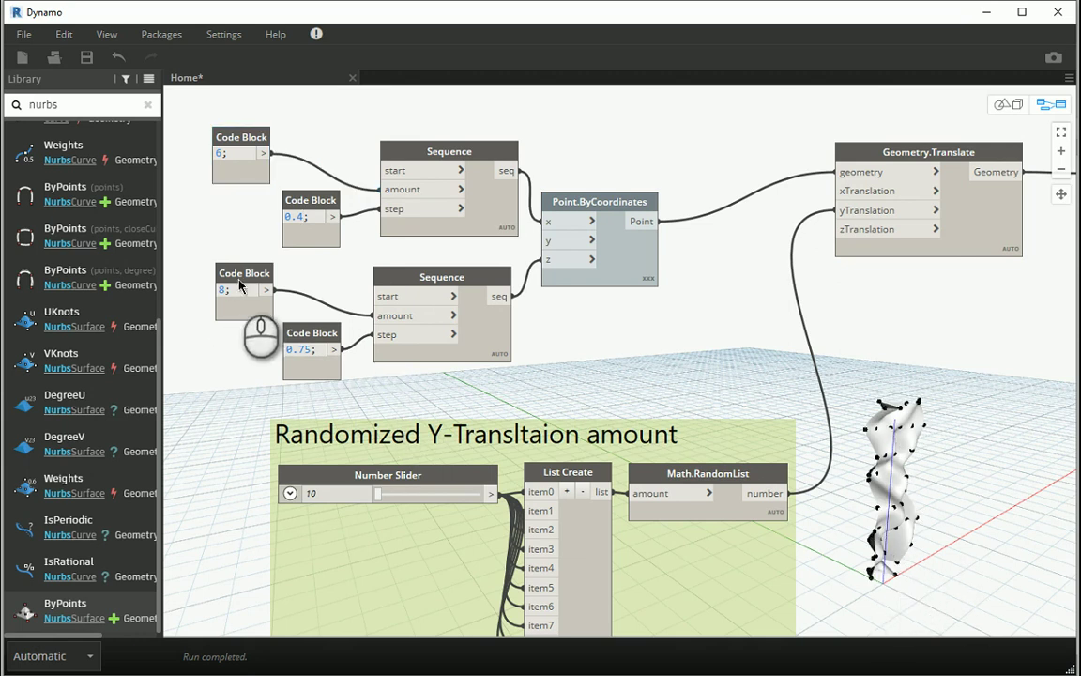
pyautogui.moveTo(240, 281); pyautogui.dragTo(240, 298)
pyautogui.moveTo(246, 138); pyautogui.dragTo(248, 155)
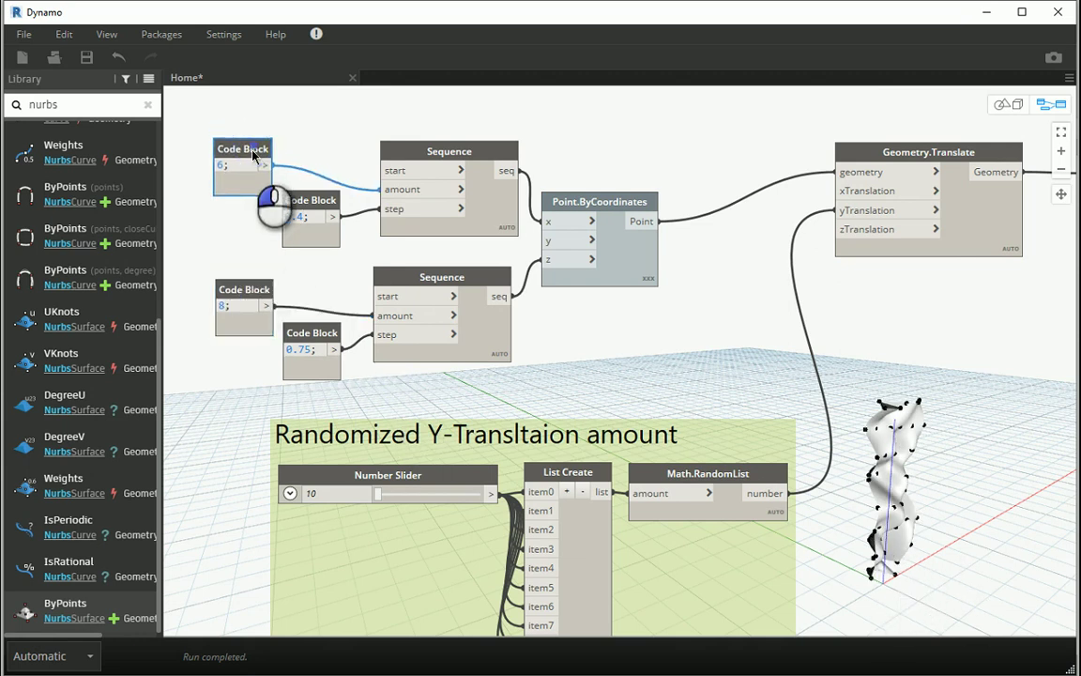
pyautogui.scroll(-2, 601, 188)
pyautogui.scroll(2, 291, 188)
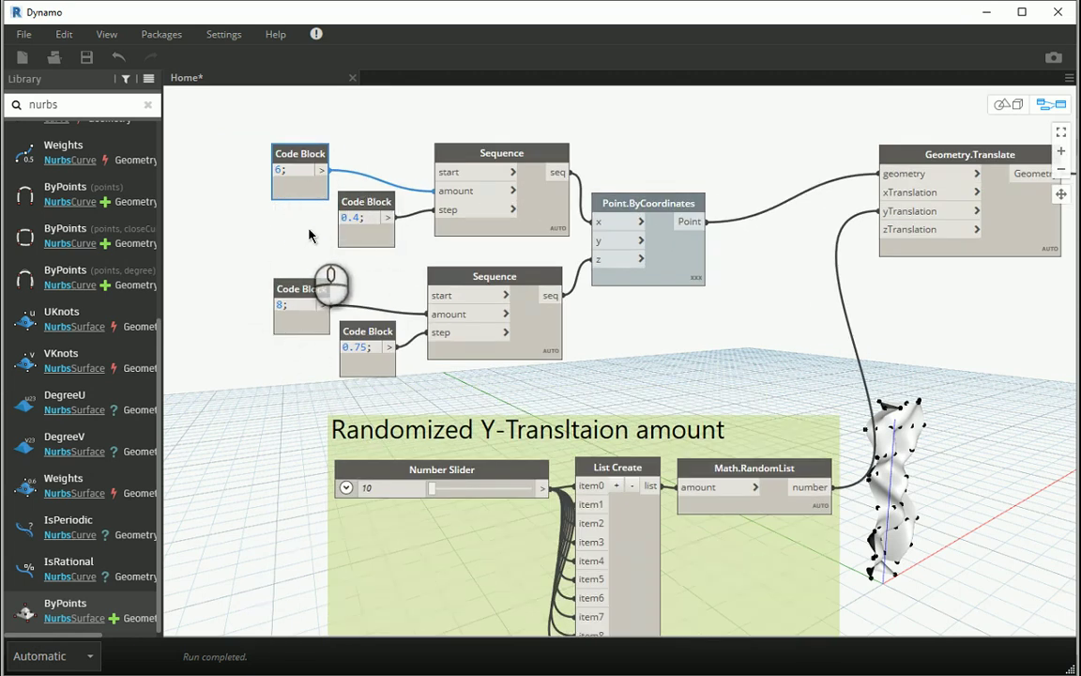
# Group the four Code Blocks, both Sequence nodes and Point.ByCoordinates under the title "Original Grid"
pyautogui.moveTo(459, 326); pyautogui.dragTo(683, 89)
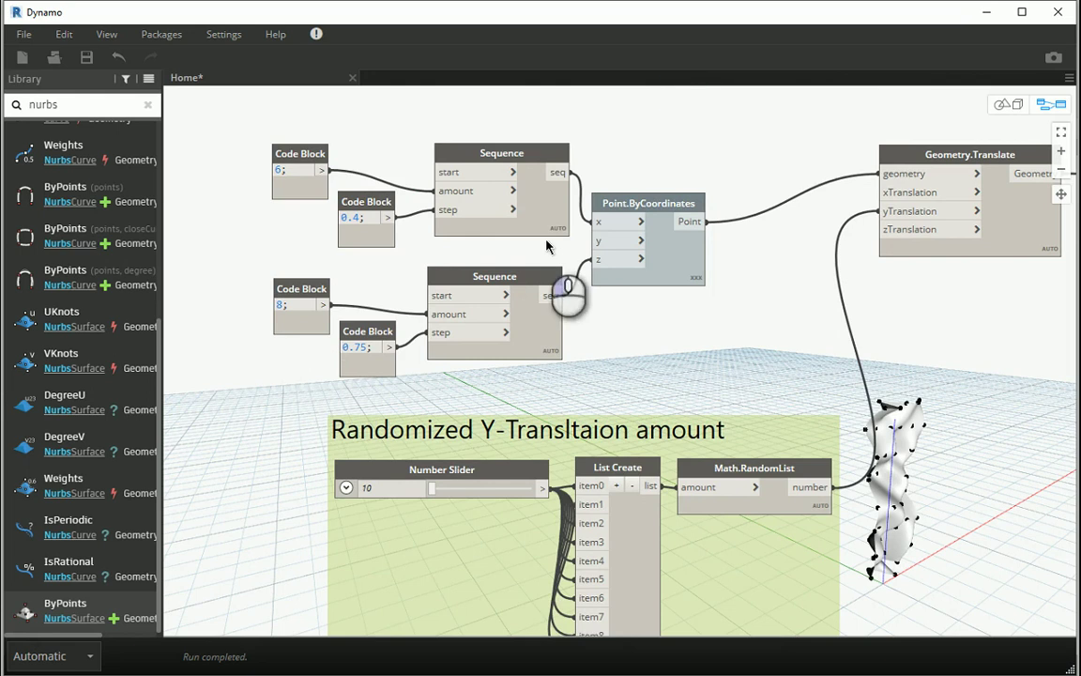
pyautogui.moveTo(571, 115); pyautogui.dragTo(298, 378)
pyautogui.rightClick(539, 150)
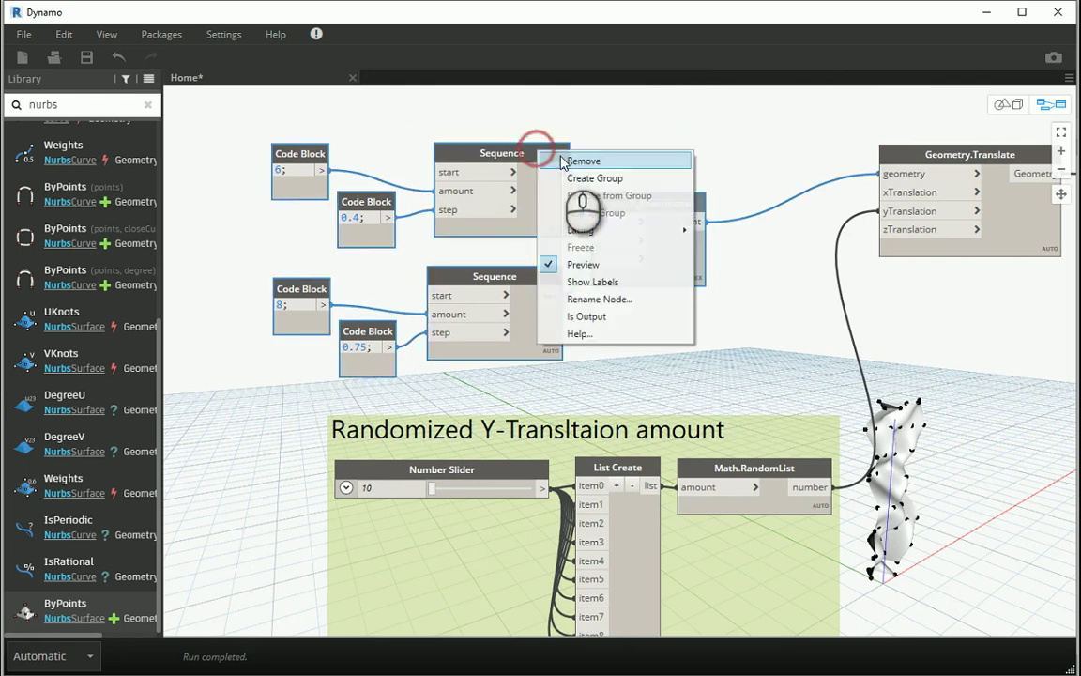
pyautogui.click(563, 178)
pyautogui.click(396, 122)
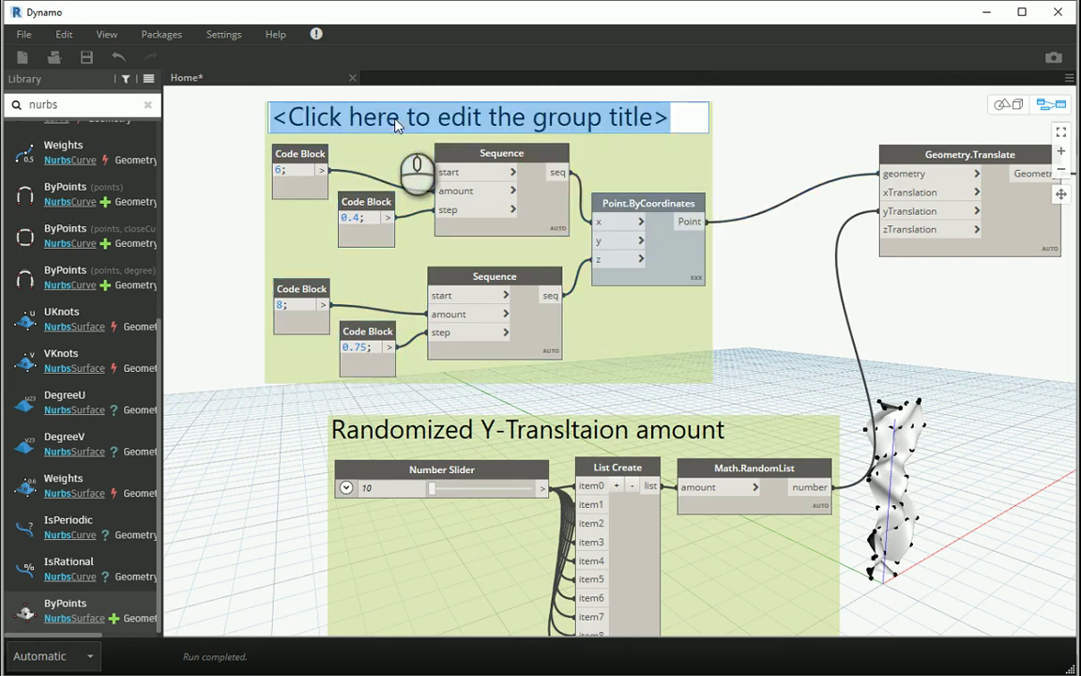
pyautogui.write('Original Grid')
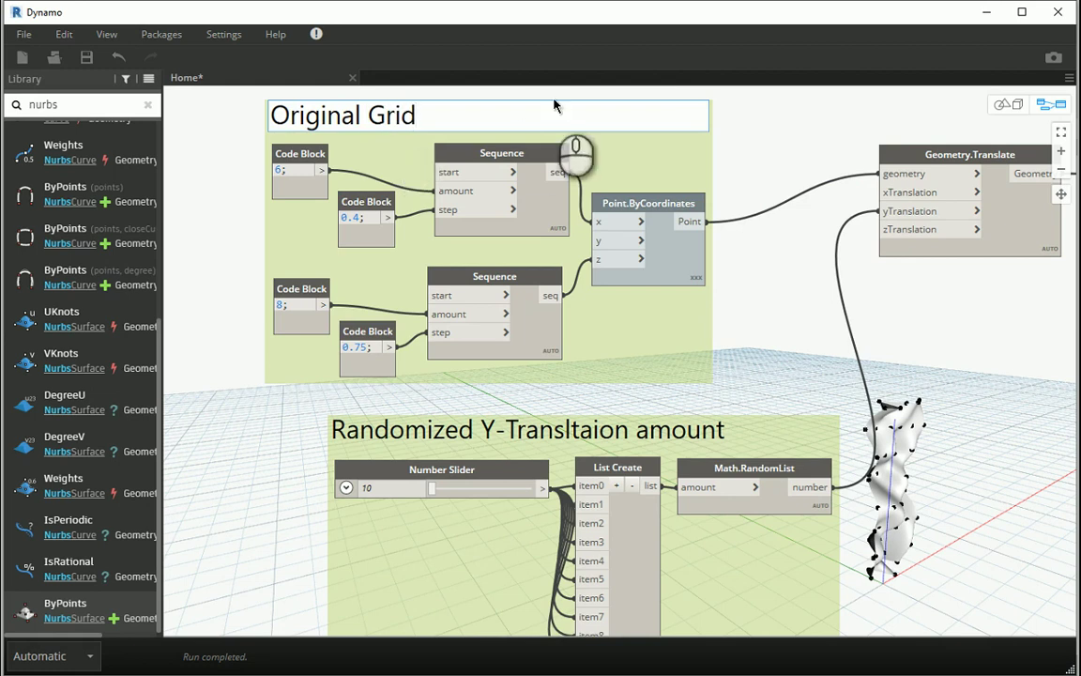
pyautogui.click(658, 178)
# Search the library for / and add the division operator node beside Math.RandomList
pyautogui.moveTo(732, 334); pyautogui.dragTo(669, 313, button='middle')
pyautogui.scroll(-4, 762, 366)
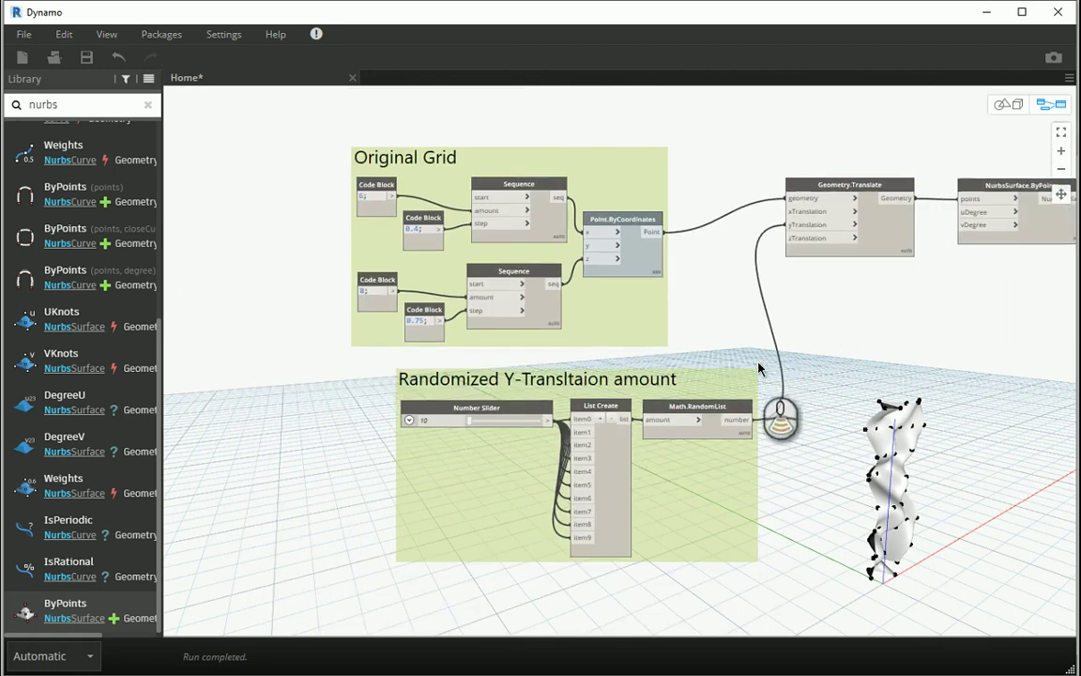
pyautogui.scroll(3, 663, 312)
pyautogui.moveTo(574, 364); pyautogui.dragTo(529, 356)
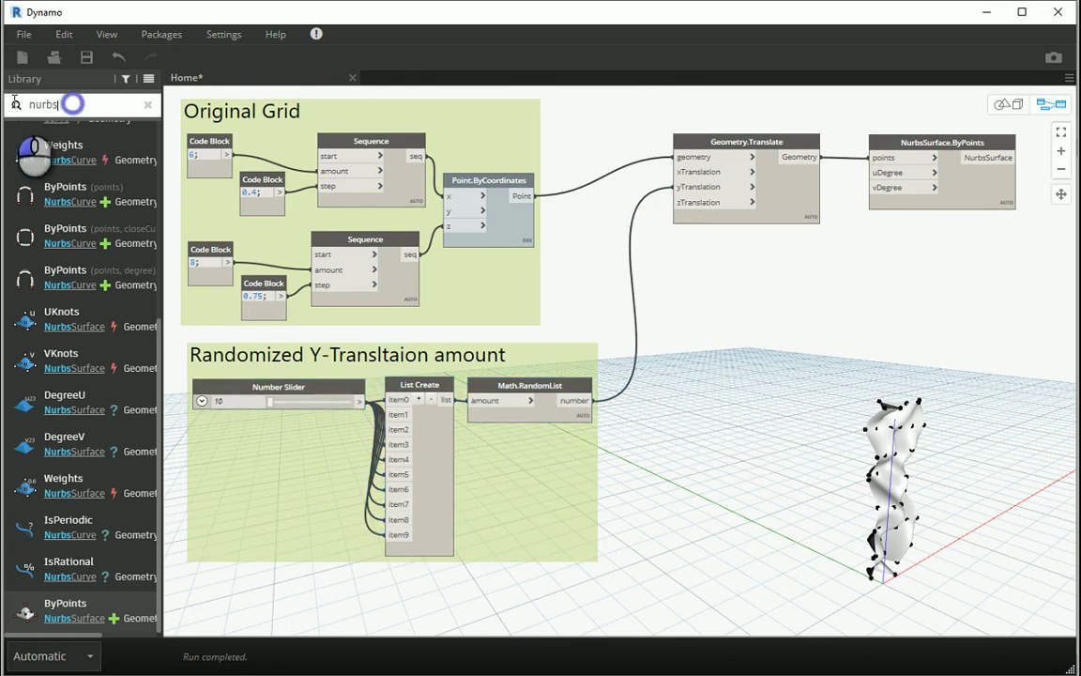
pyautogui.doubleClick(43, 104)
pyautogui.write('/')
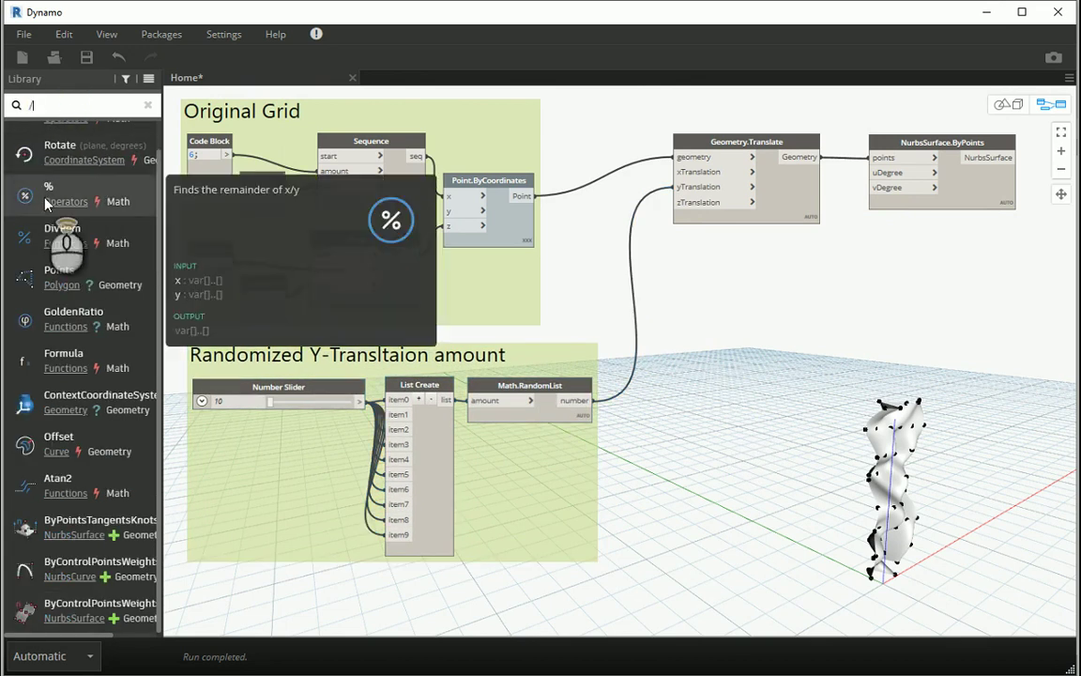
pyautogui.click(27, 150)
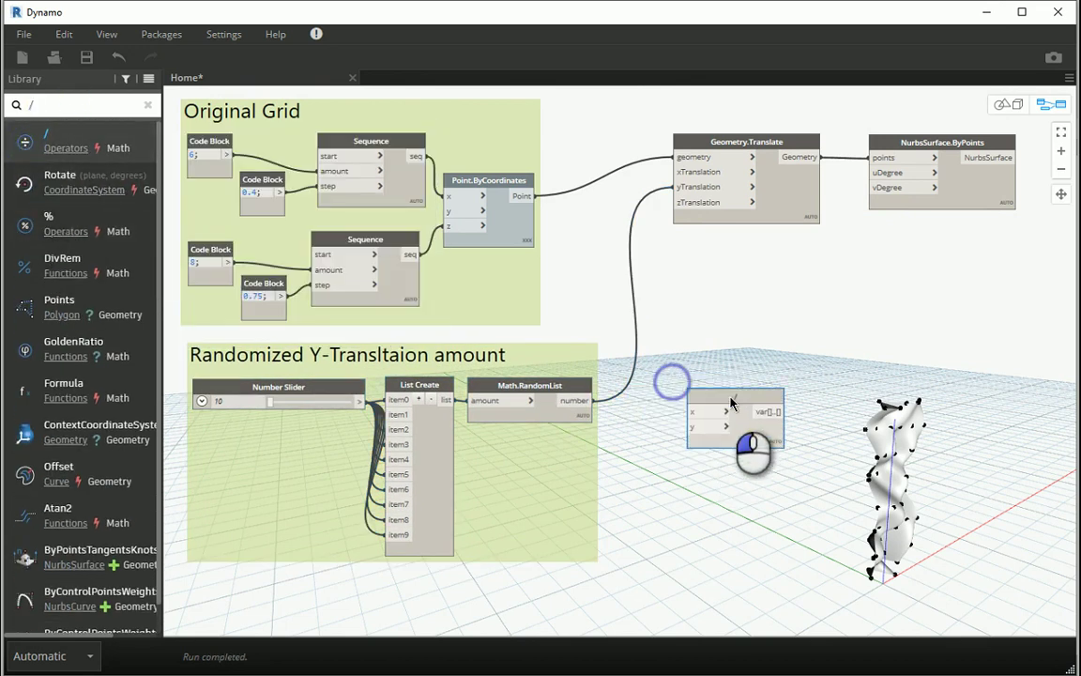
# Add a Code Block containing 2; and connect it to the y input of the division node
pyautogui.doubleClick(669, 471)
pyautogui.write('2')
pyautogui.click(685, 498)
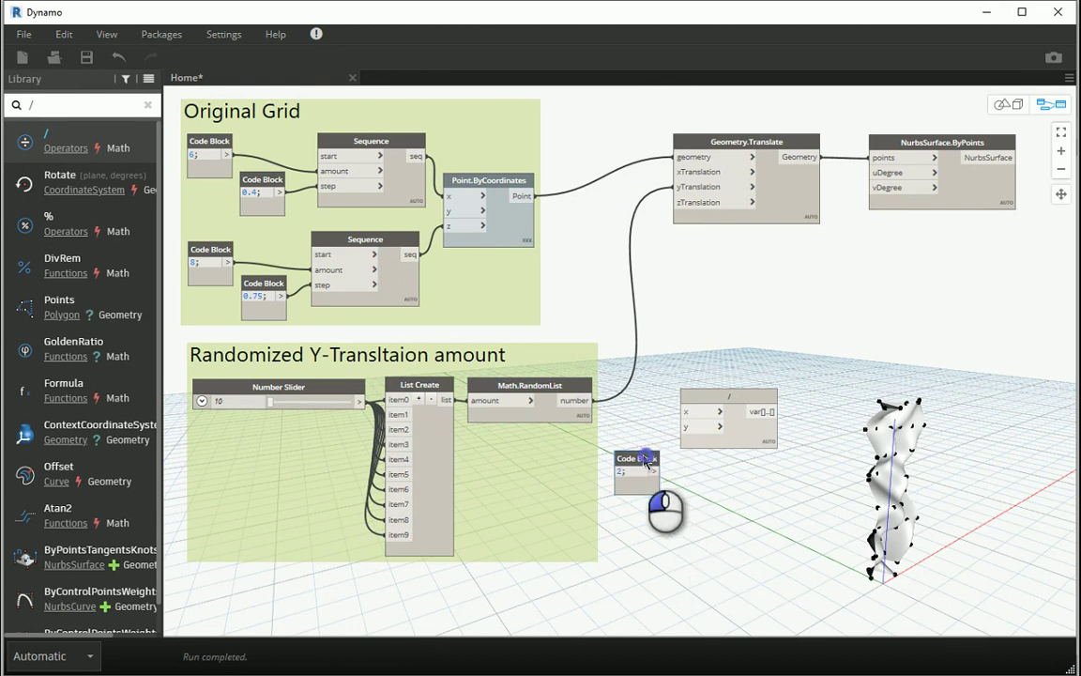
pyautogui.moveTo(648, 472); pyautogui.dragTo(683, 449)
pyautogui.click(687, 427)
# Wire the Math.RandomList output into the division node's x input and its result into yTranslation of Geometry.Translate, and inspect the surface in 3D
pyautogui.click(585, 401)
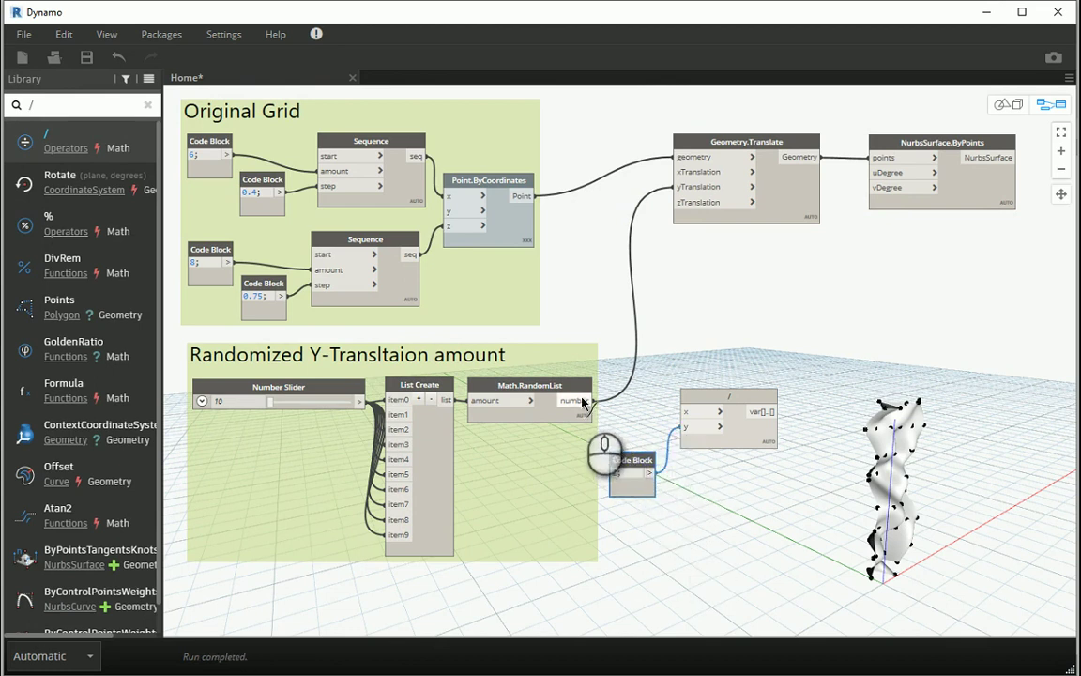
pyautogui.click(686, 411)
pyautogui.click(772, 411)
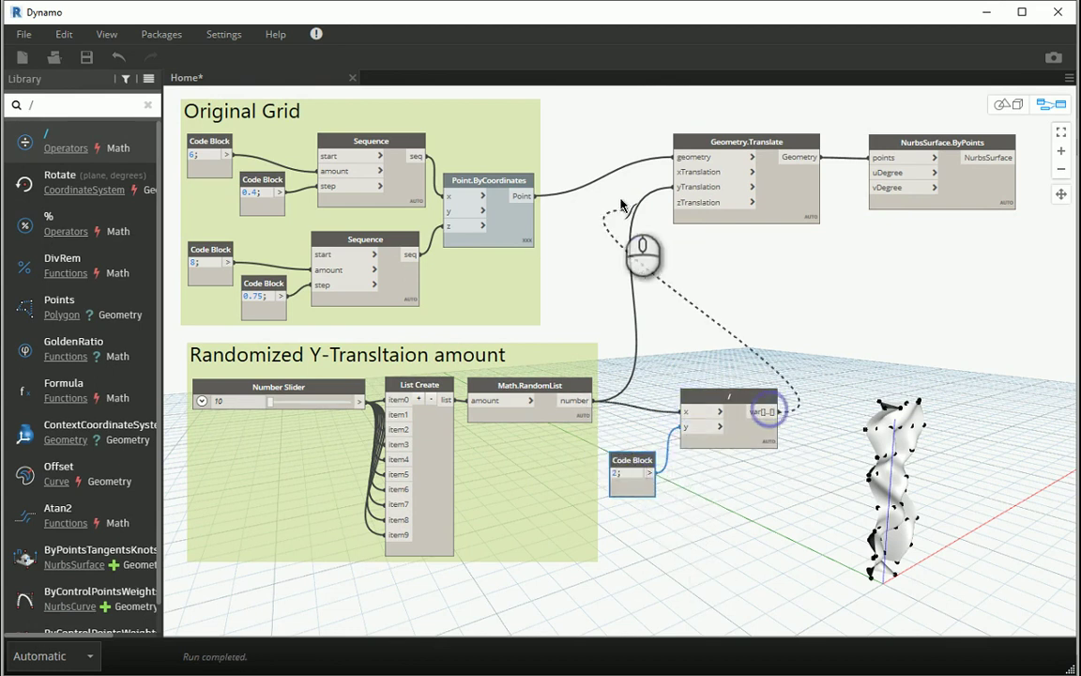
pyautogui.click(678, 187)
pyautogui.click(1003, 104)
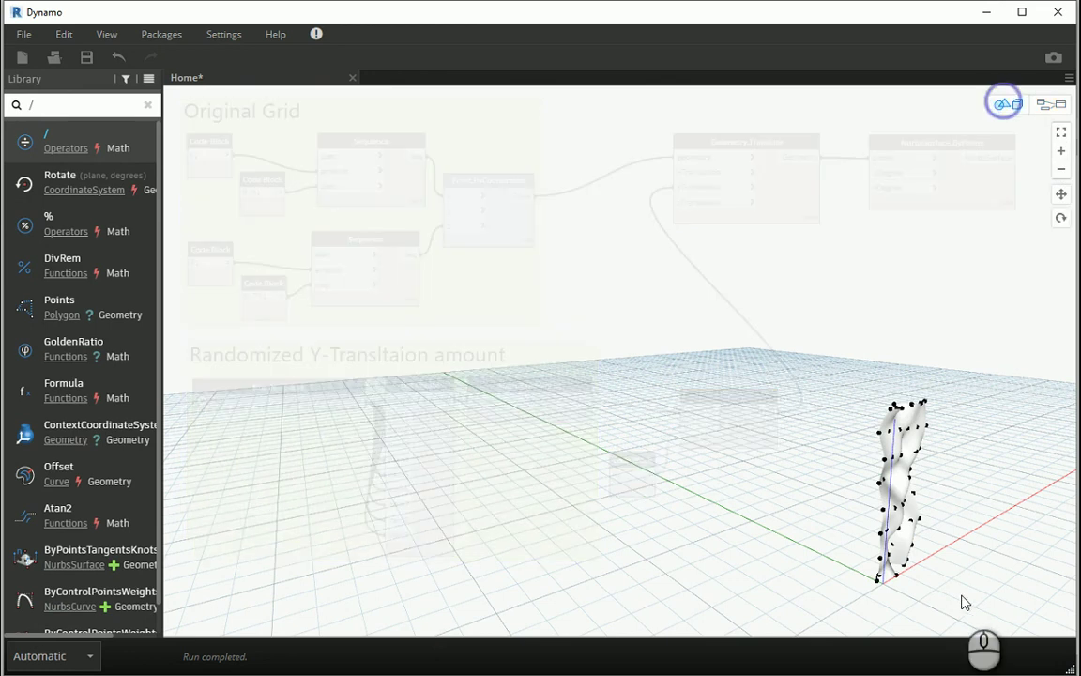
pyautogui.moveTo(960, 601); pyautogui.dragTo(957, 510, button='right')
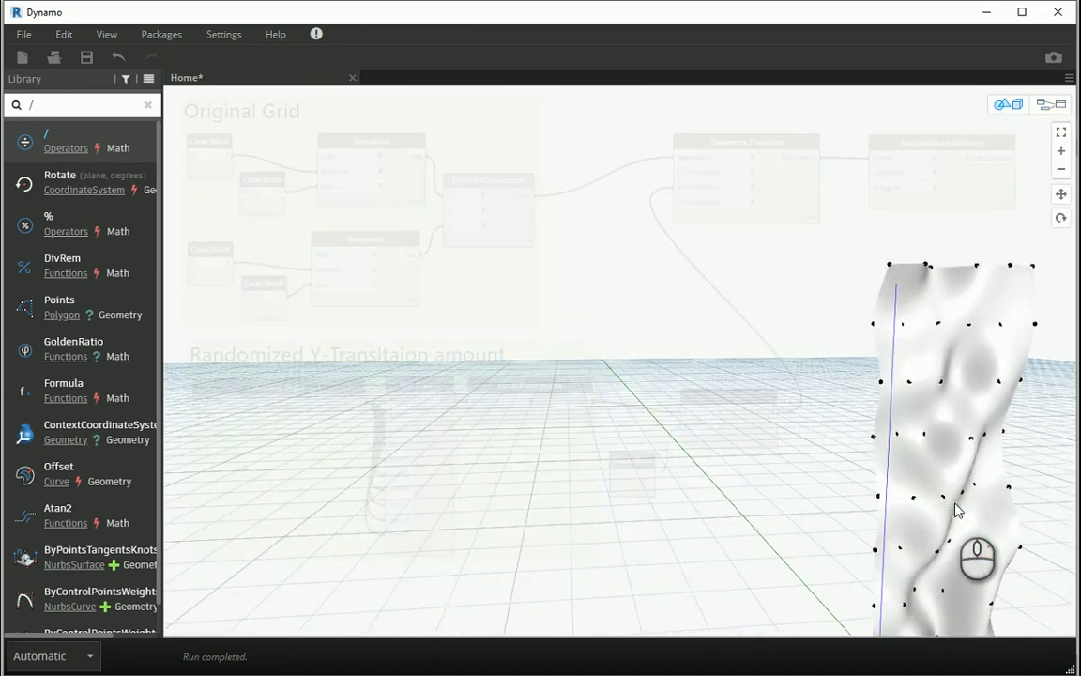
# Set the Code Block feeding the division node's y input to 2.5
pyautogui.click(1062, 106)
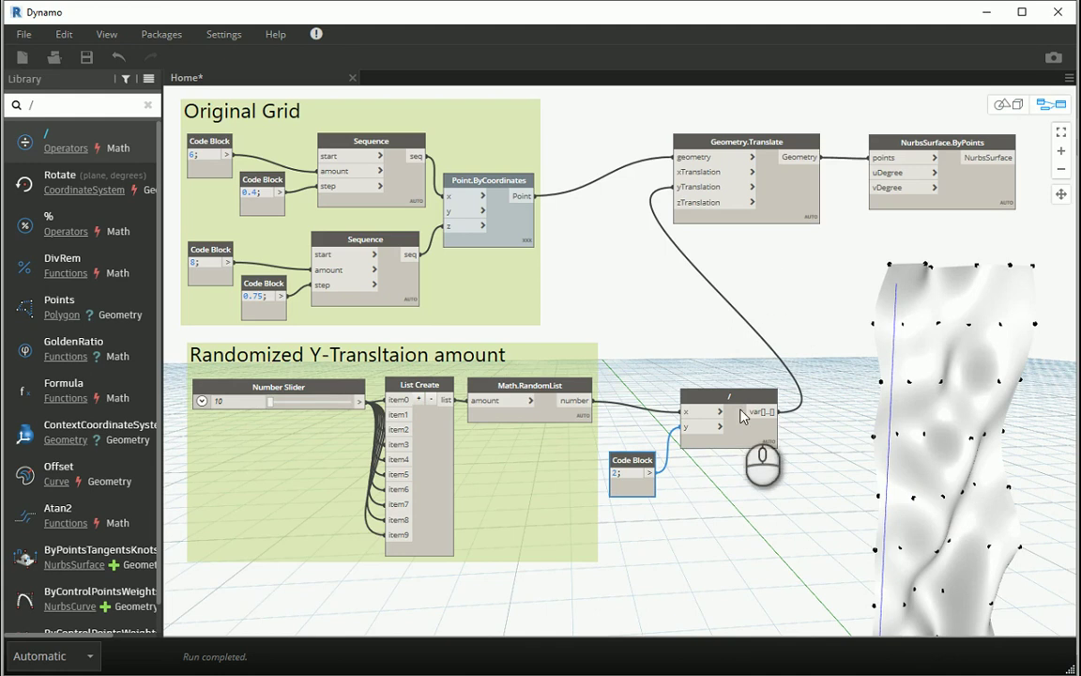
pyautogui.click(635, 464)
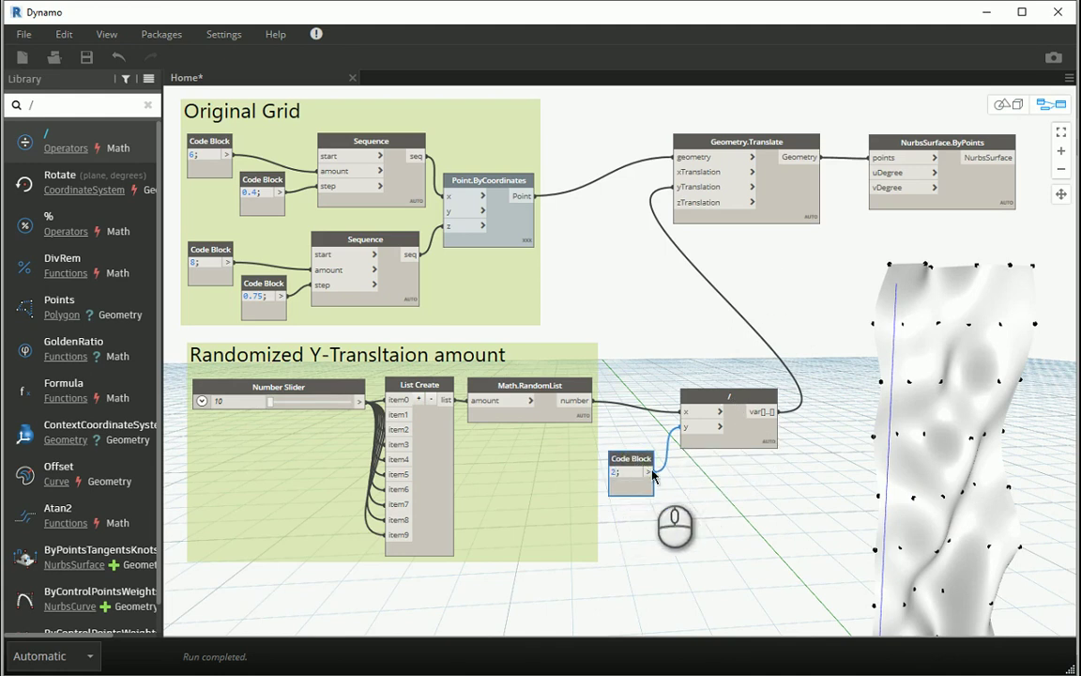
pyautogui.click(693, 516)
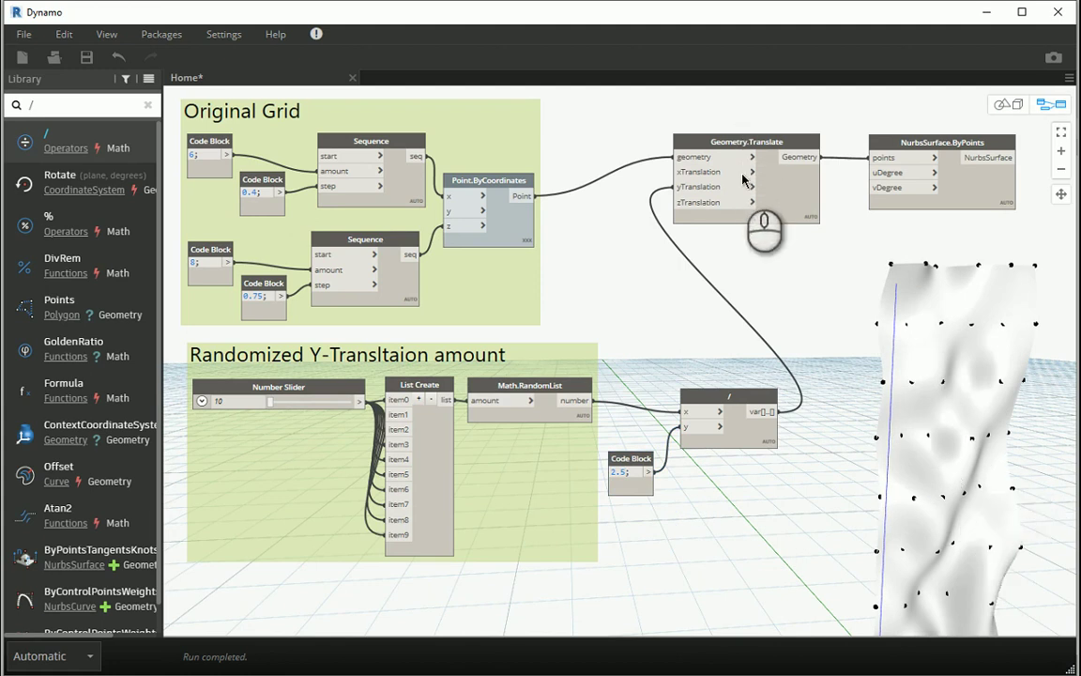
# Move the NurbsSurface.ByPoints node slightly closer to Geometry.Translate
pyautogui.scroll(-1, 621, 224)
pyautogui.scroll(-1, 779, 214)
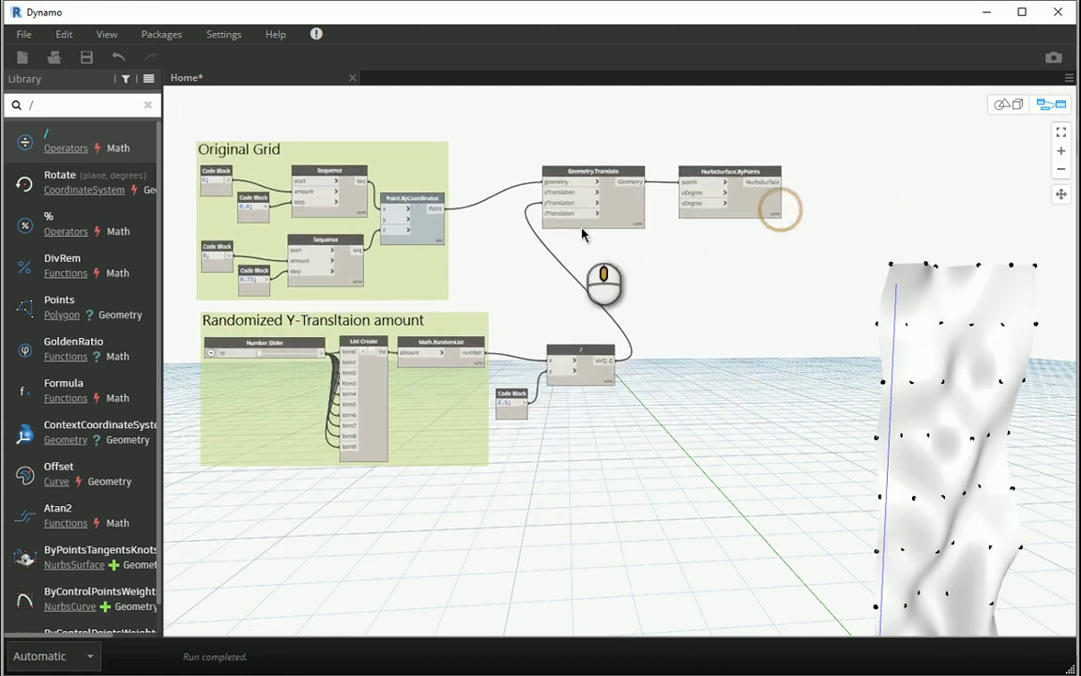
pyautogui.scroll(3, 658, 202)
pyautogui.moveTo(625, 182); pyautogui.dragTo(611, 174)
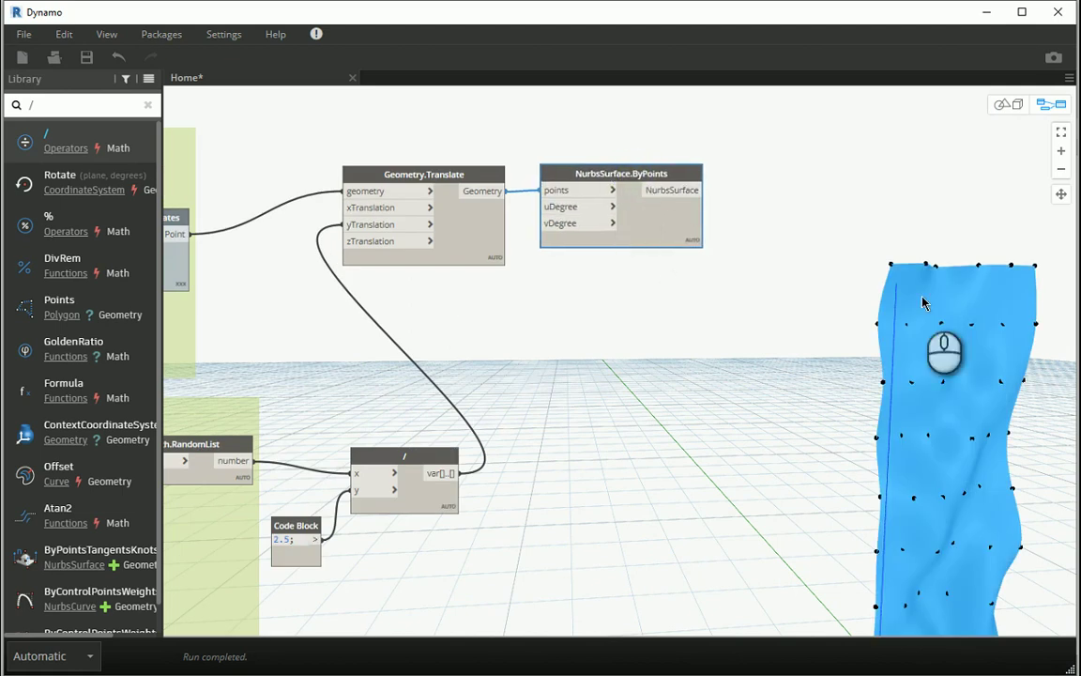
pyautogui.click(621, 307)
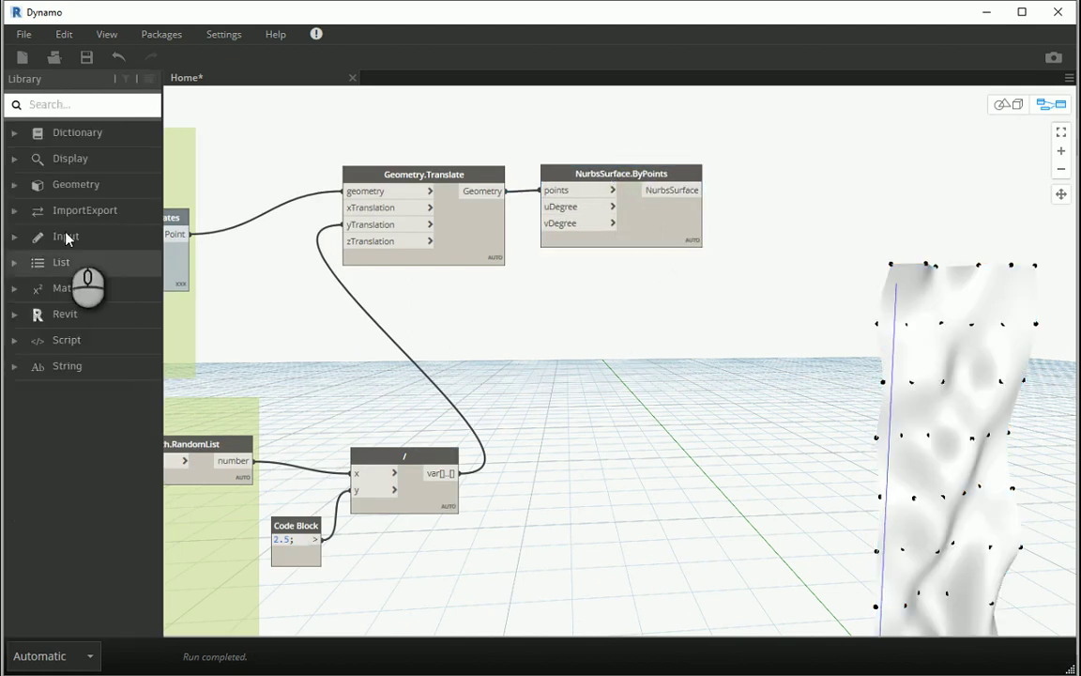
# Add Surface.GetIsoline from the library's surface geometry nodes beside NurbsSurface.ByPoints and wire the NurbsSurface output to its surface input
pyautogui.click(23, 187)
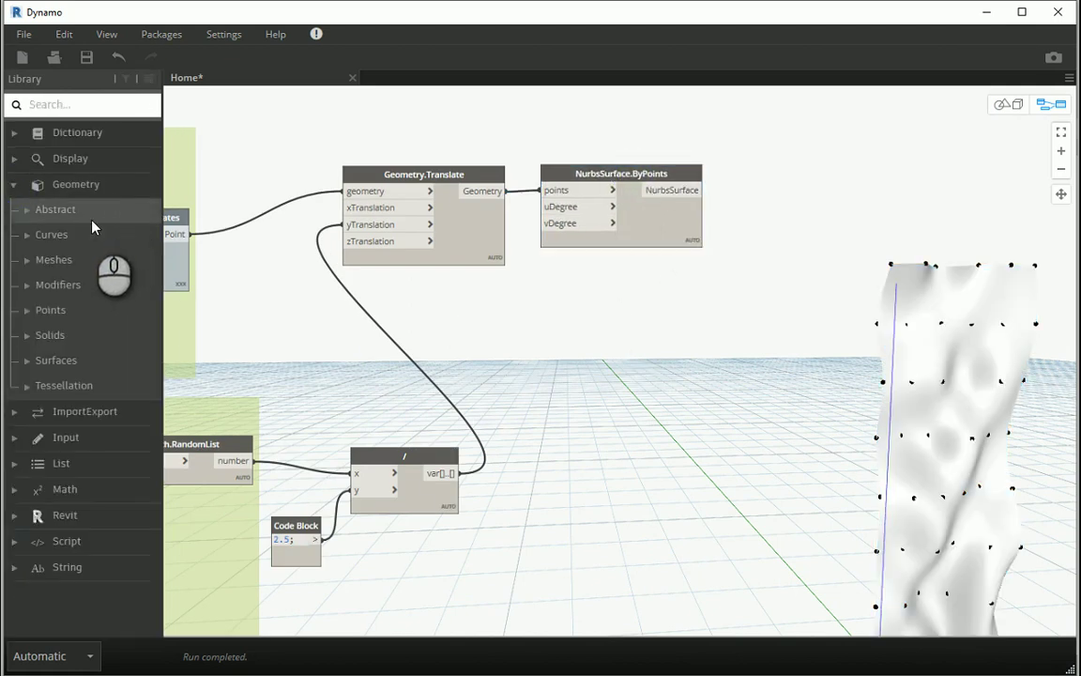
pyautogui.click(27, 361)
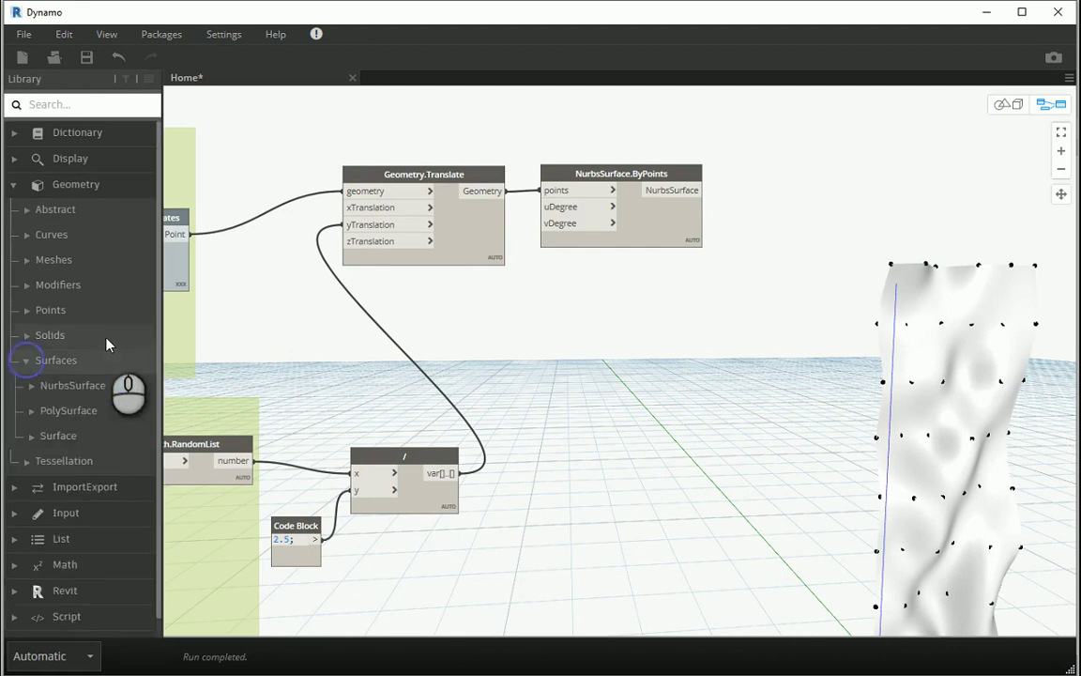
pyautogui.click(31, 436)
pyautogui.scroll(-6, 89, 369)
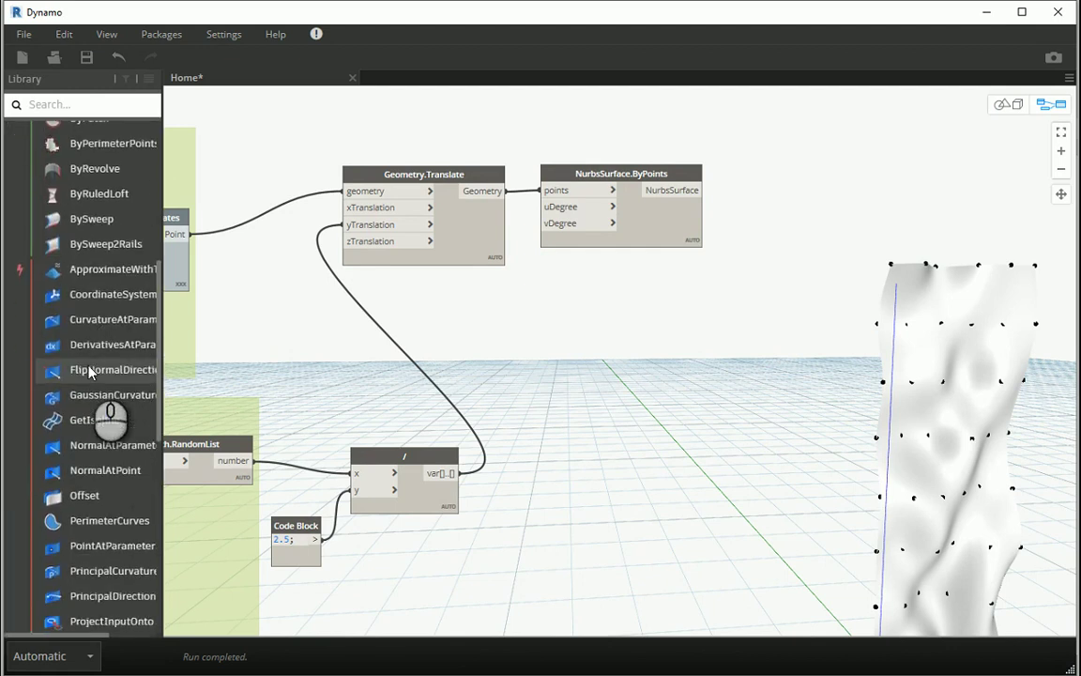
pyautogui.moveTo(88, 430)
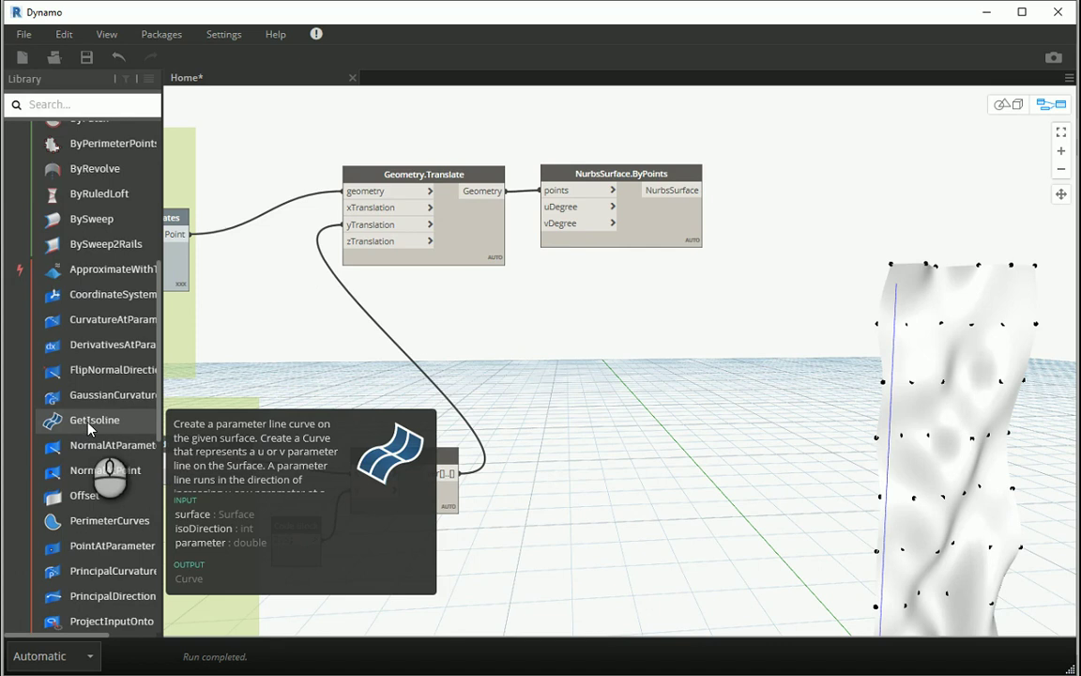
pyautogui.click(88, 429)
pyautogui.moveTo(648, 432); pyautogui.dragTo(792, 213)
pyautogui.moveTo(673, 190); pyautogui.dragTo(792, 190)
# Examine the isoline on the surface in the 3D preview and read the description of the isoDirection input
pyautogui.click(1006, 104)
pyautogui.moveTo(938, 314); pyautogui.dragTo(893, 516, button='right')
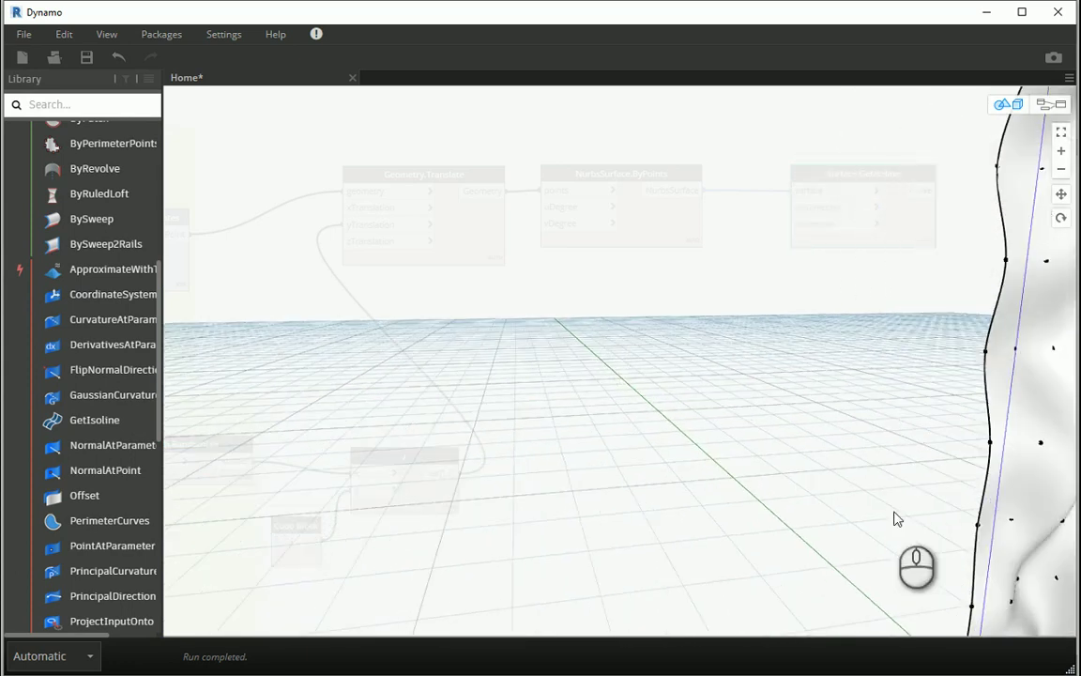
pyautogui.moveTo(855, 475); pyautogui.dragTo(828, 441, button='right')
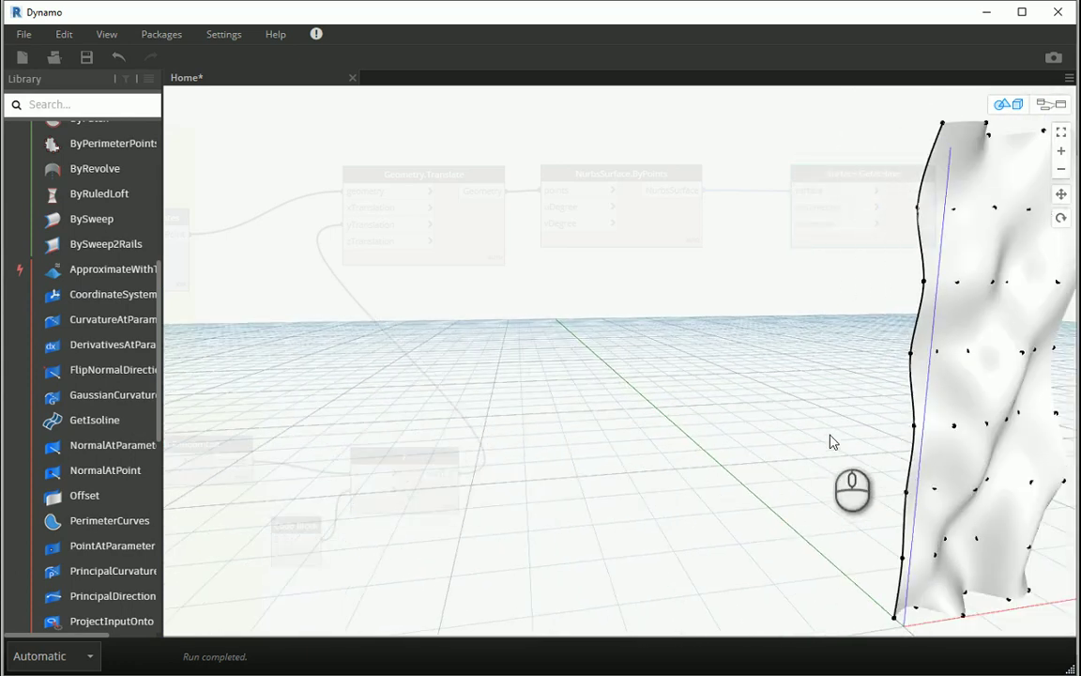
pyautogui.click(1063, 105)
pyautogui.moveTo(633, 284); pyautogui.dragTo(731, 186, button='middle')
pyautogui.scroll(1, 709, 186)
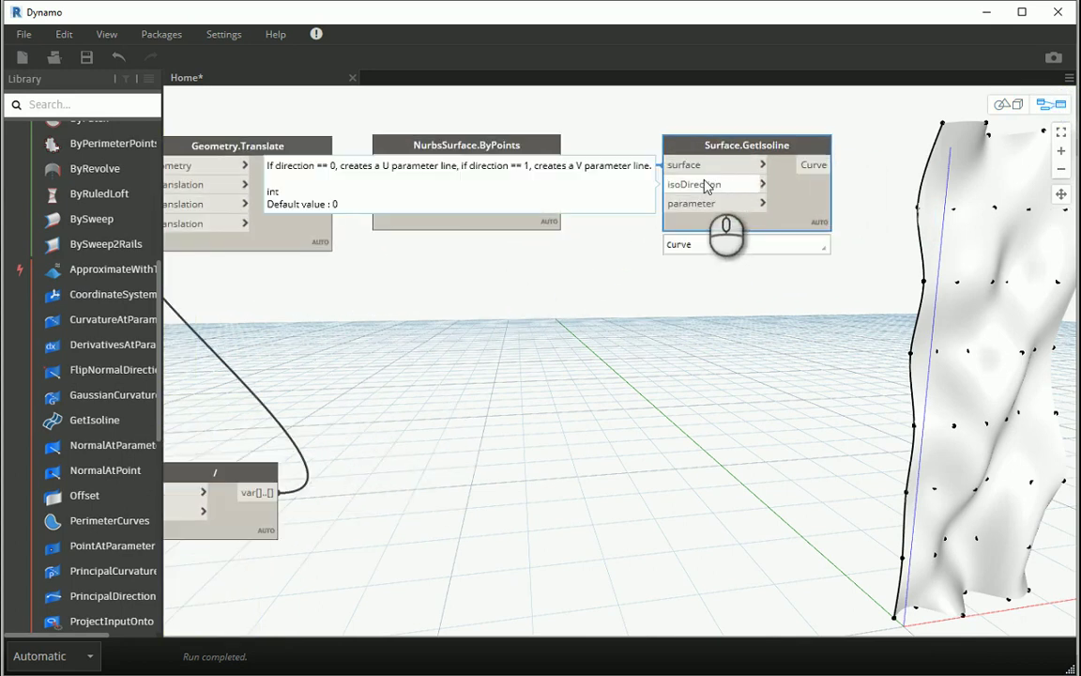
pyautogui.click(1002, 105)
pyautogui.moveTo(964, 380); pyautogui.dragTo(889, 383, button='right')
pyautogui.click(1051, 105)
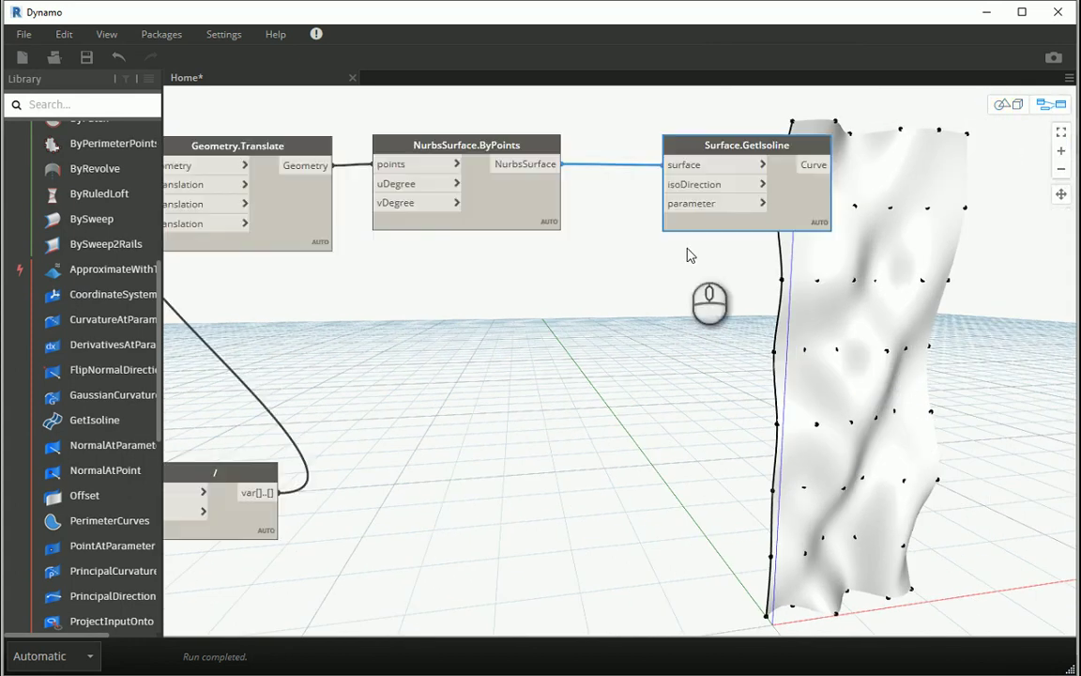
# Add a Code Block containing 1; and connect it to the isoDirection input of Surface.GetIsoline
pyautogui.moveTo(654, 258); pyautogui.dragTo(521, 266, button='middle')
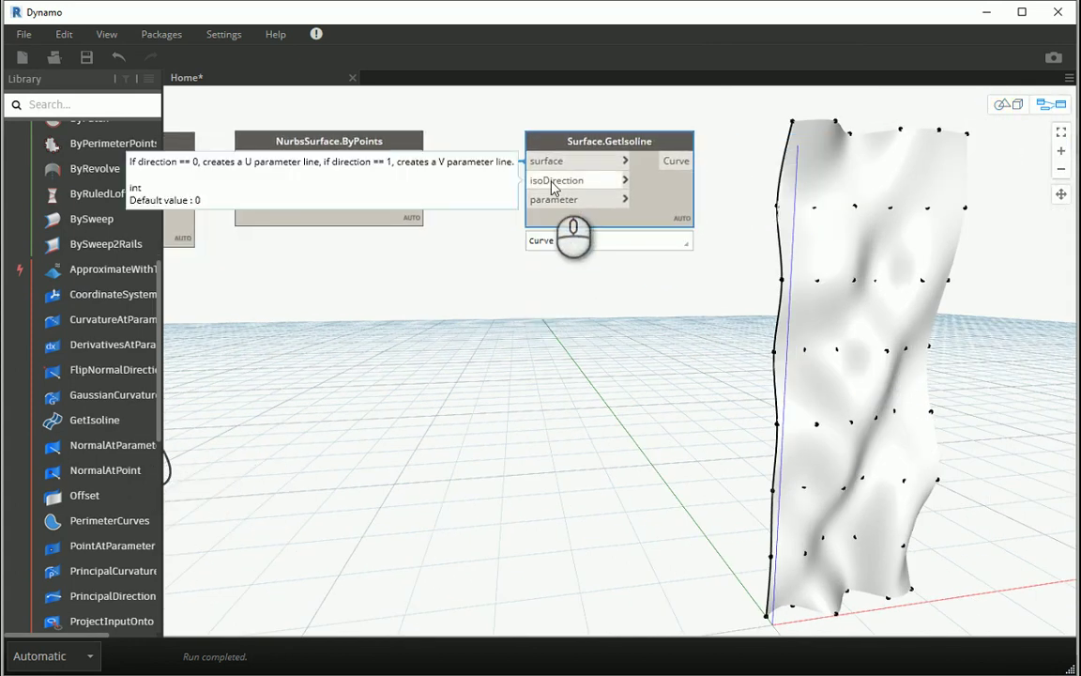
pyautogui.doubleClick(477, 219)
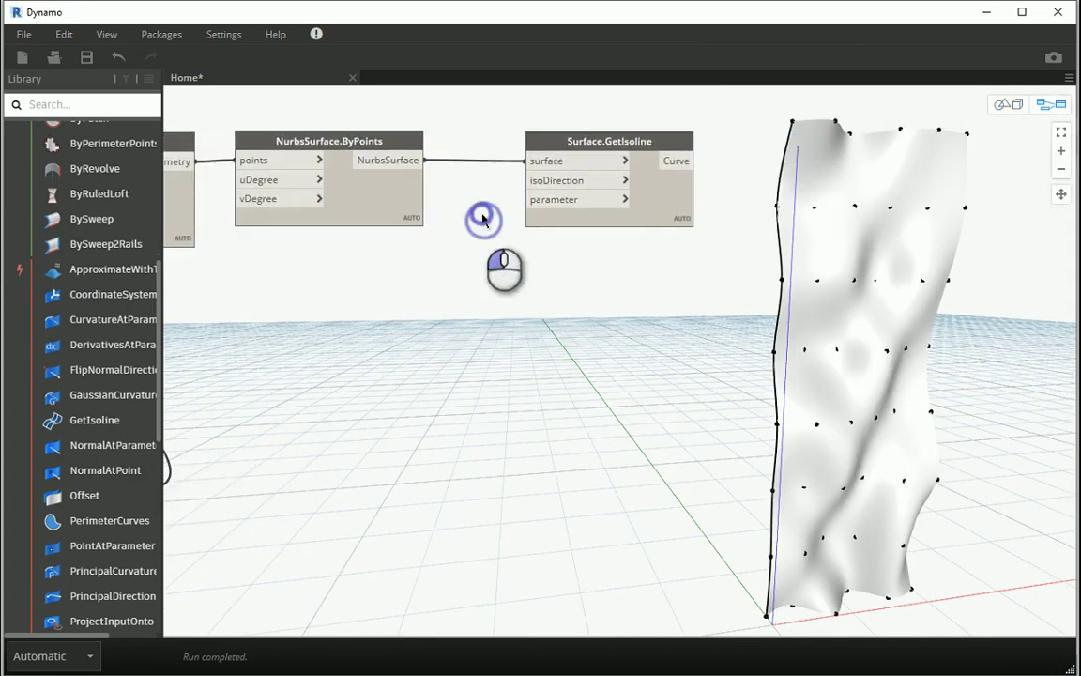
pyautogui.write('1')
pyautogui.click(518, 303)
pyautogui.moveTo(460, 205); pyautogui.dragTo(487, 194)
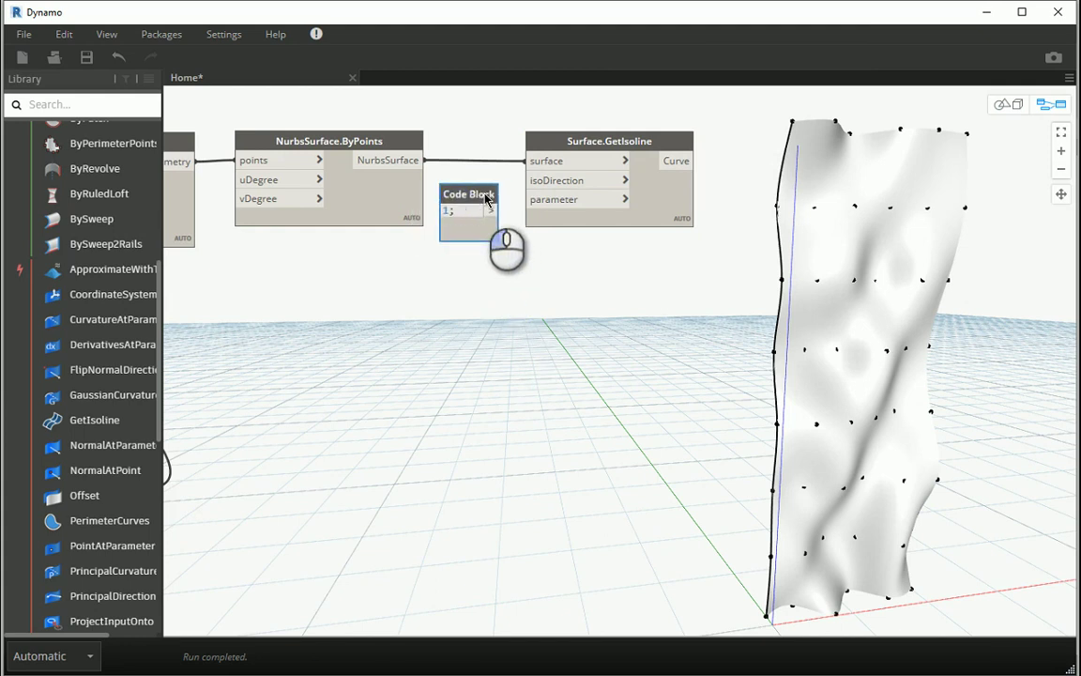
pyautogui.click(491, 210)
pyautogui.click(559, 181)
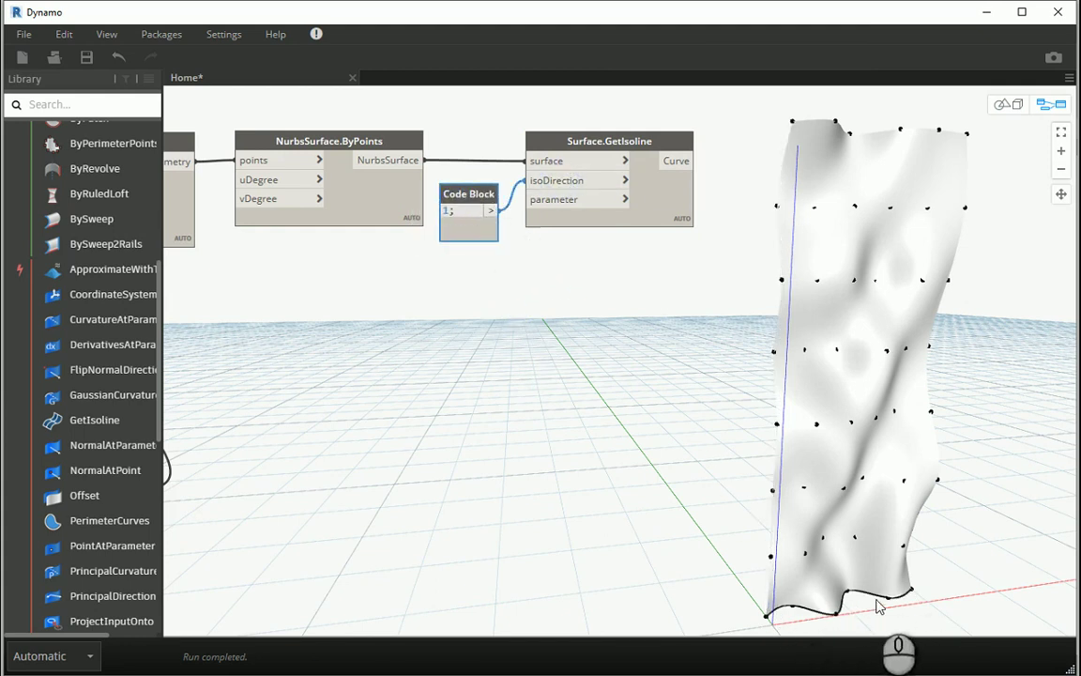
# Try 0 as the isoDirection value to compare the isoline directions, and restore it to 1
pyautogui.doubleClick(447, 214)
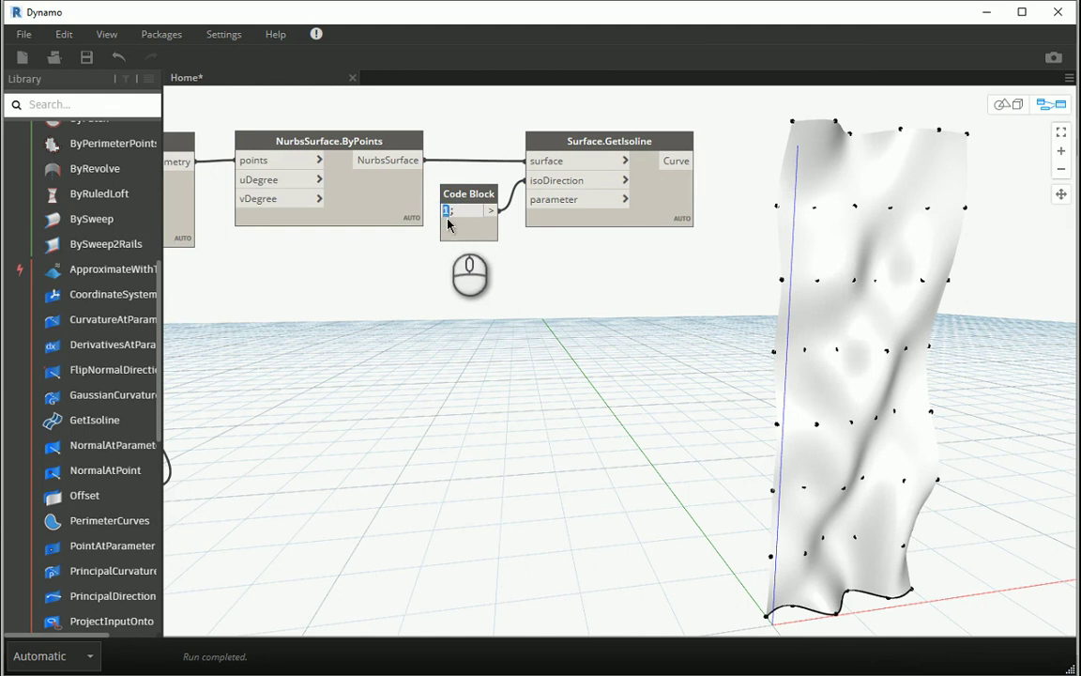
pyautogui.click(455, 225)
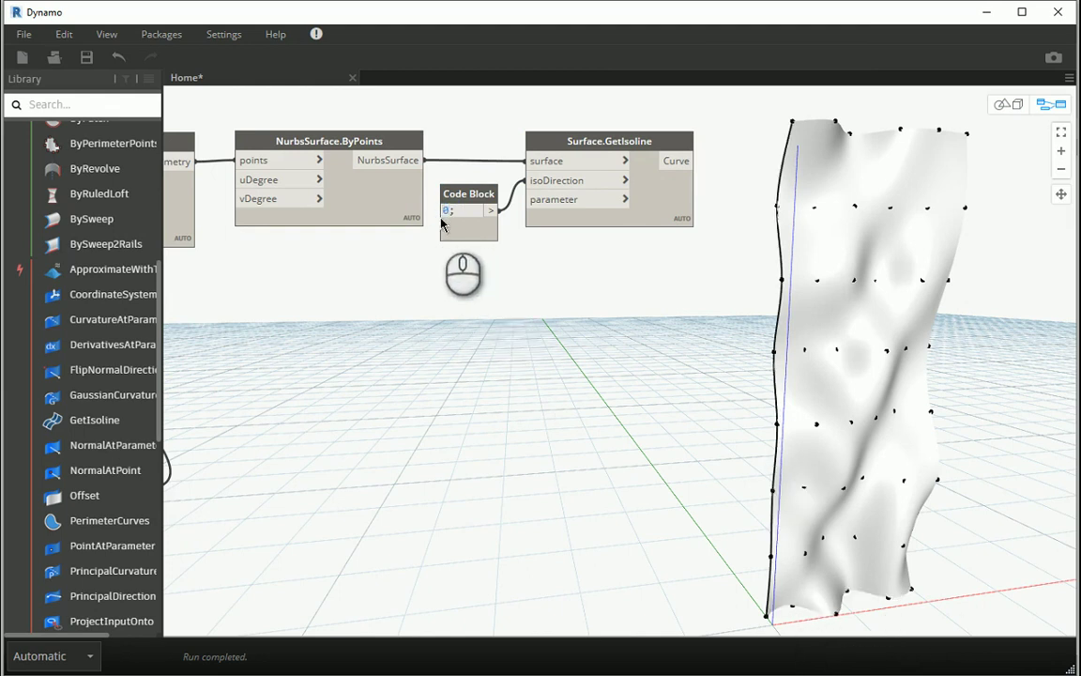
pyautogui.write('1')
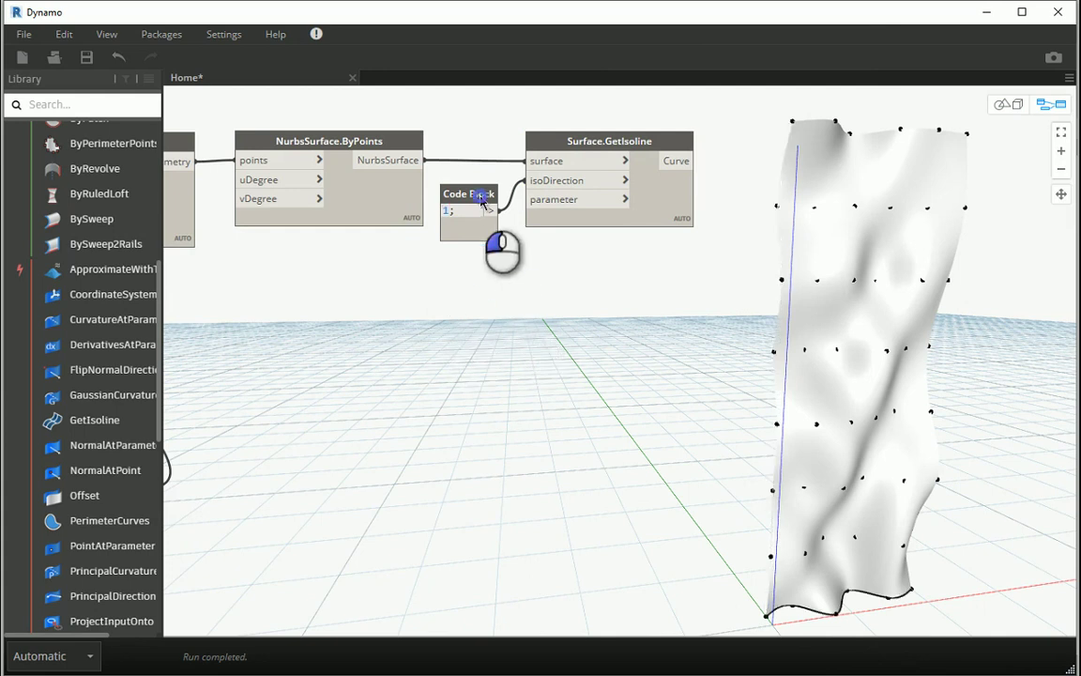
# Adjust the positions of the isoDirection Code Block and Surface.GetIsoline to leave more space between them
pyautogui.moveTo(481, 207); pyautogui.dragTo(489, 198)
pyautogui.moveTo(570, 145); pyautogui.dragTo(587, 147)
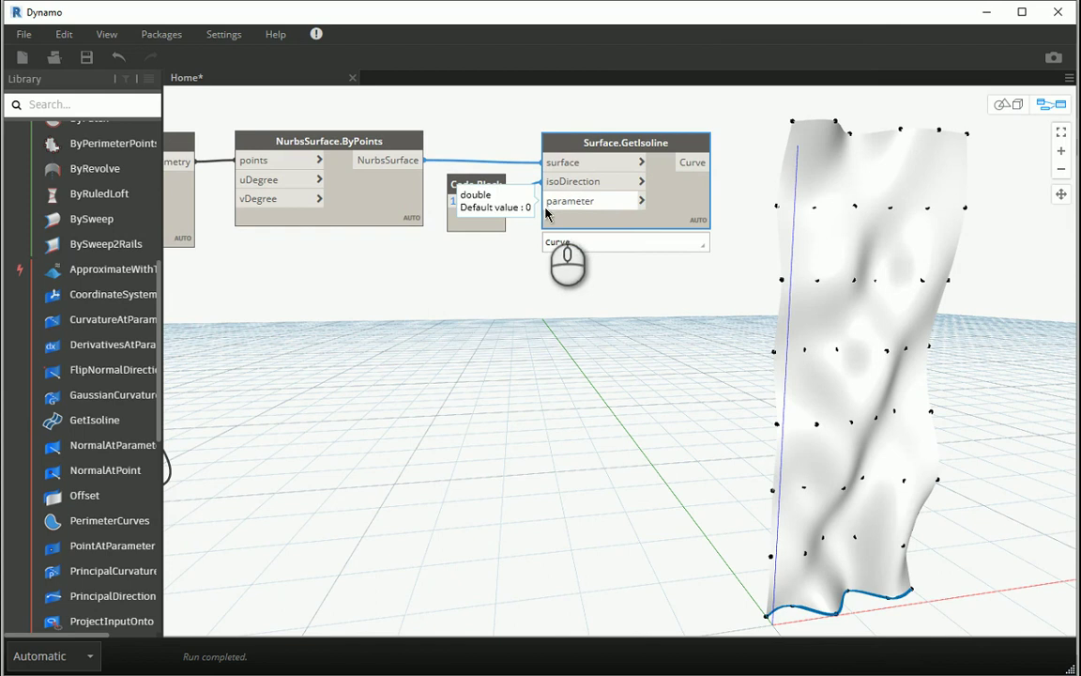
pyautogui.click(493, 310)
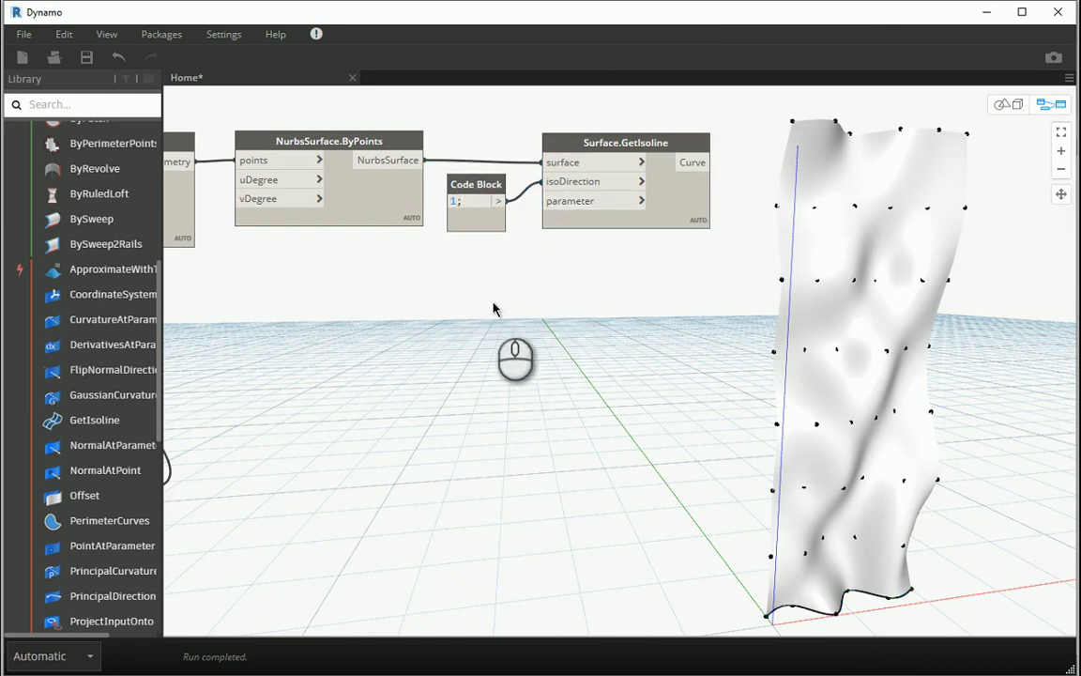
# Add a Code Block containing 0.5; and connect it to the parameter input of Surface.GetIsoline
pyautogui.doubleClick(481, 290)
pyautogui.write('0')
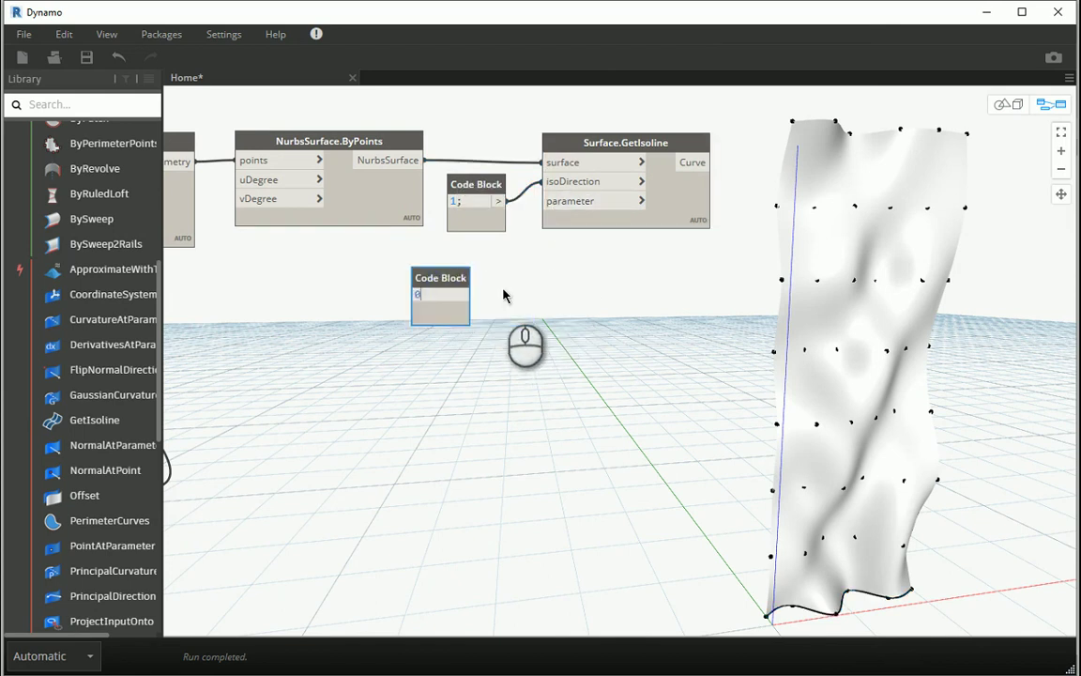
pyautogui.write('.5')
pyautogui.click(553, 284)
pyautogui.moveTo(449, 276); pyautogui.dragTo(542, 201)
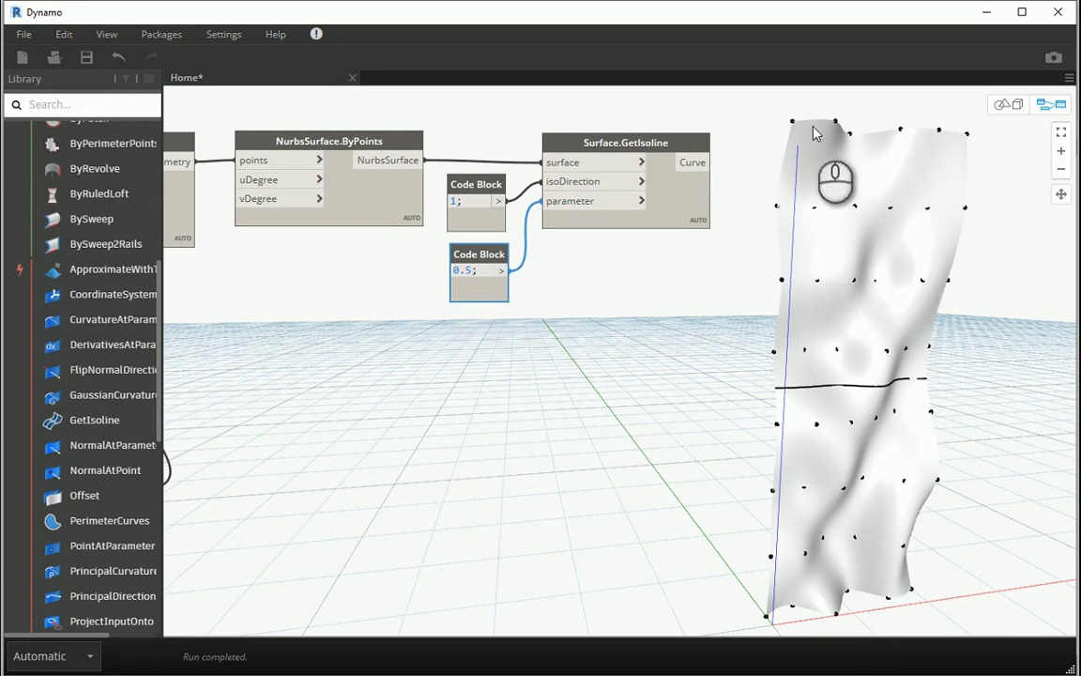
# Set the Code Block feeding the parameter input to 0.1
pyautogui.moveTo(467, 271)
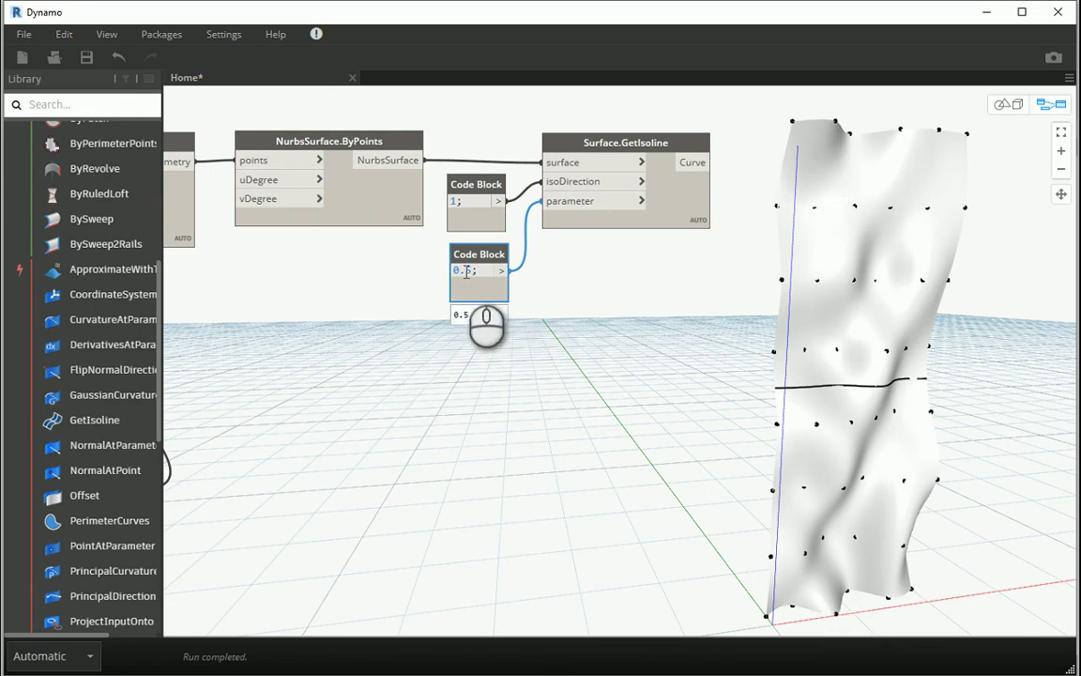
pyautogui.write('1')
pyautogui.click(488, 362)
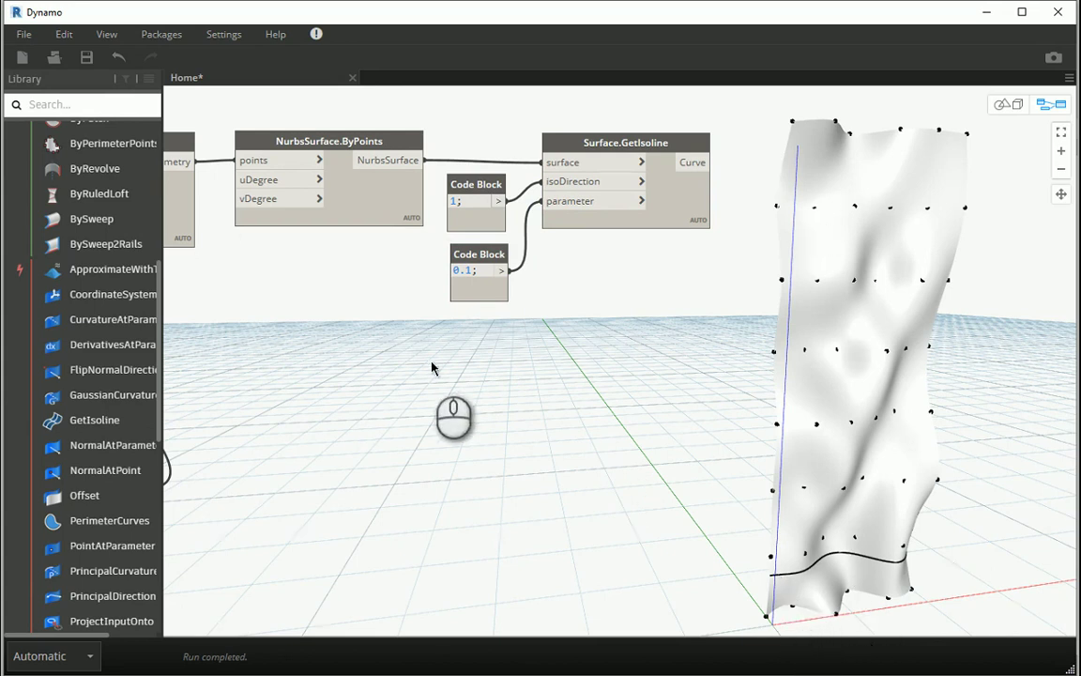
# Add a Sequence node below the isoDirection Code Block in place of the parameter Code Block, deleting that block
pyautogui.click(59, 103)
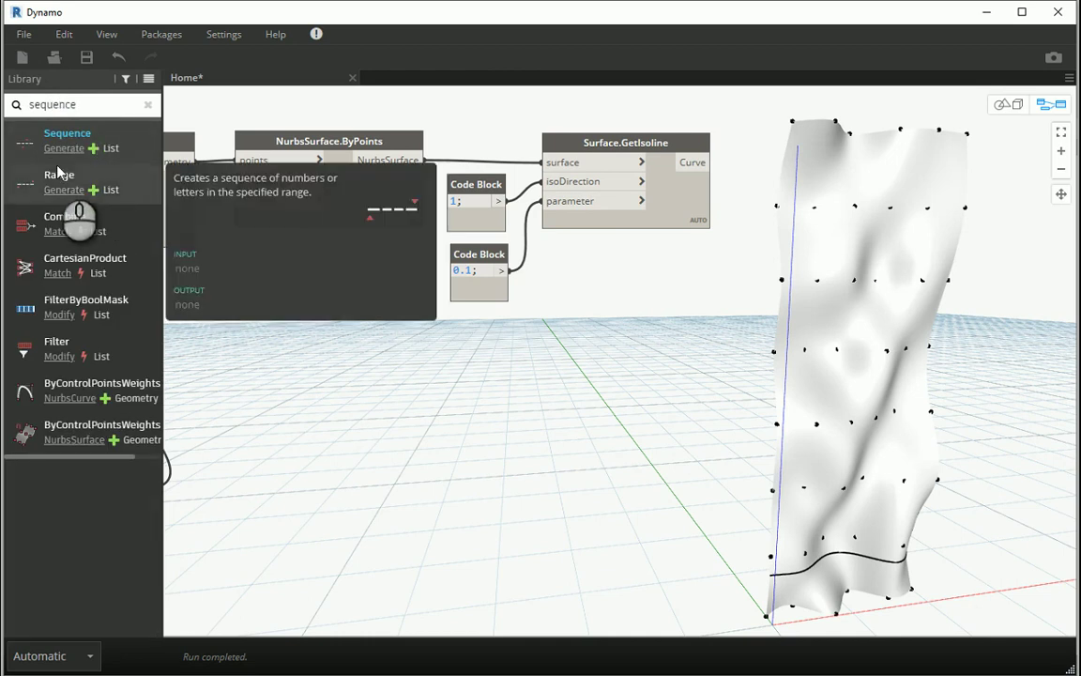
pyautogui.moveTo(51, 149); pyautogui.dragTo(479, 368)
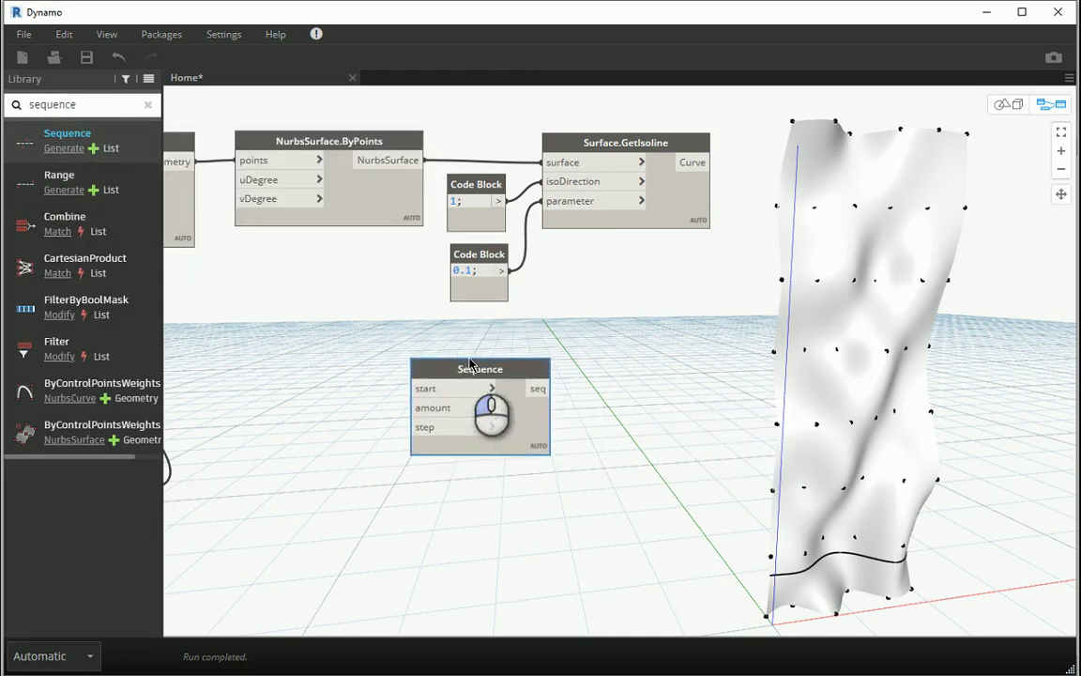
pyautogui.click(481, 261)
pyautogui.press('Delete')
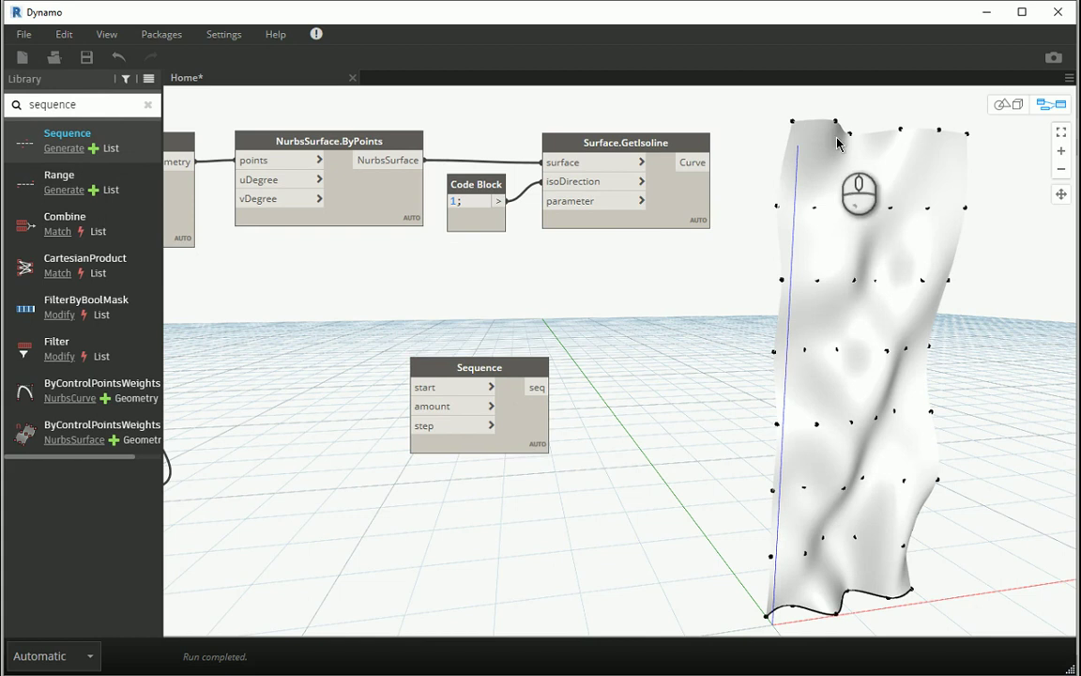
pyautogui.moveTo(511, 362); pyautogui.dragTo(484, 316)
pyautogui.moveTo(487, 275); pyautogui.dragTo(485, 275)
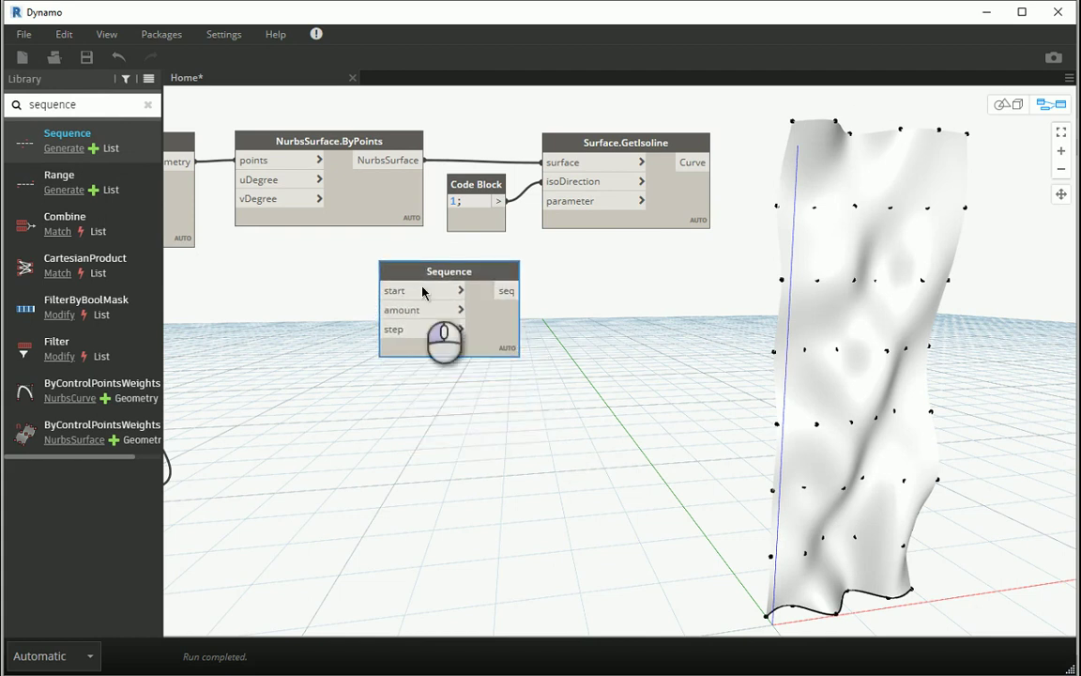
pyautogui.click(342, 296)
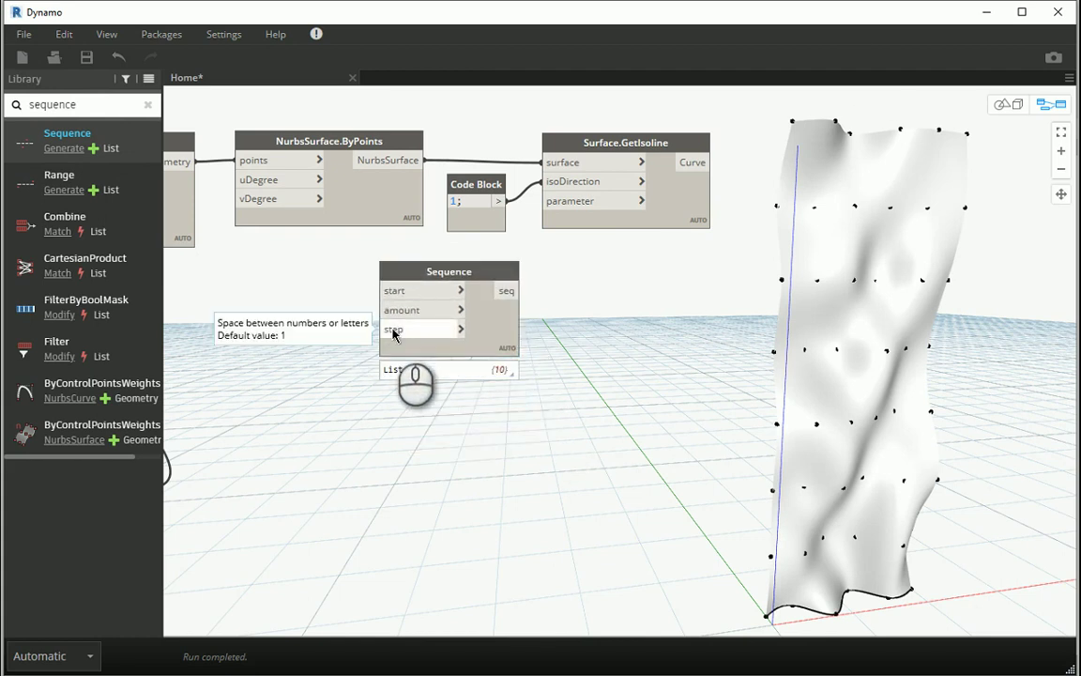
# Add a Code Block containing 0.1; and connect it to the step input of the new Sequence node
pyautogui.doubleClick(301, 375)
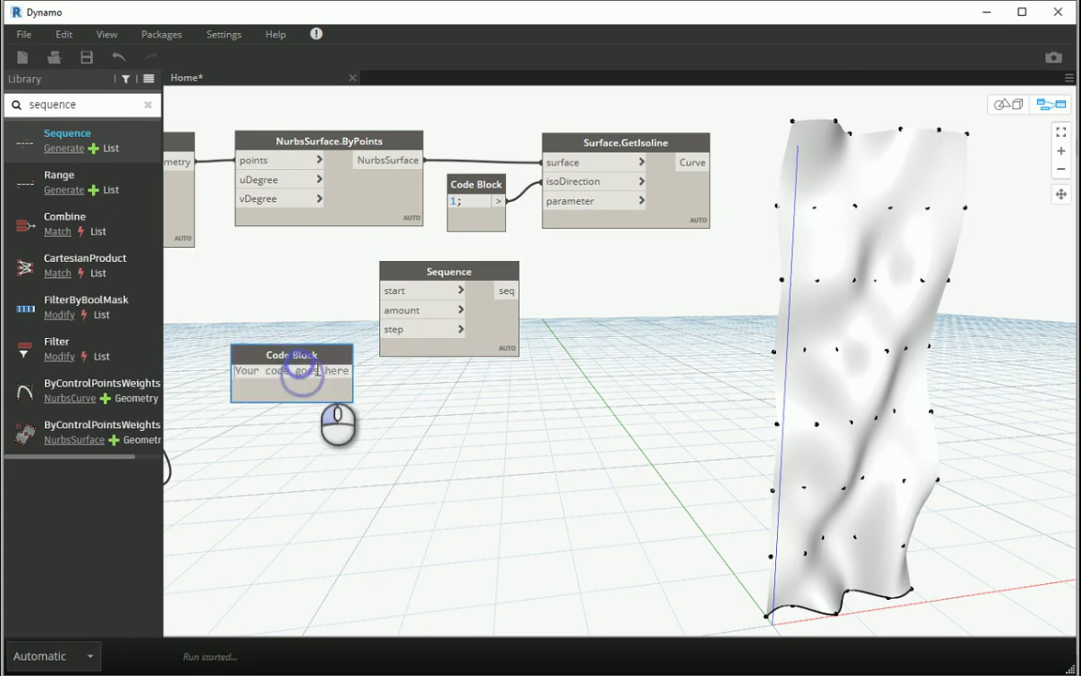
pyautogui.write('0.1')
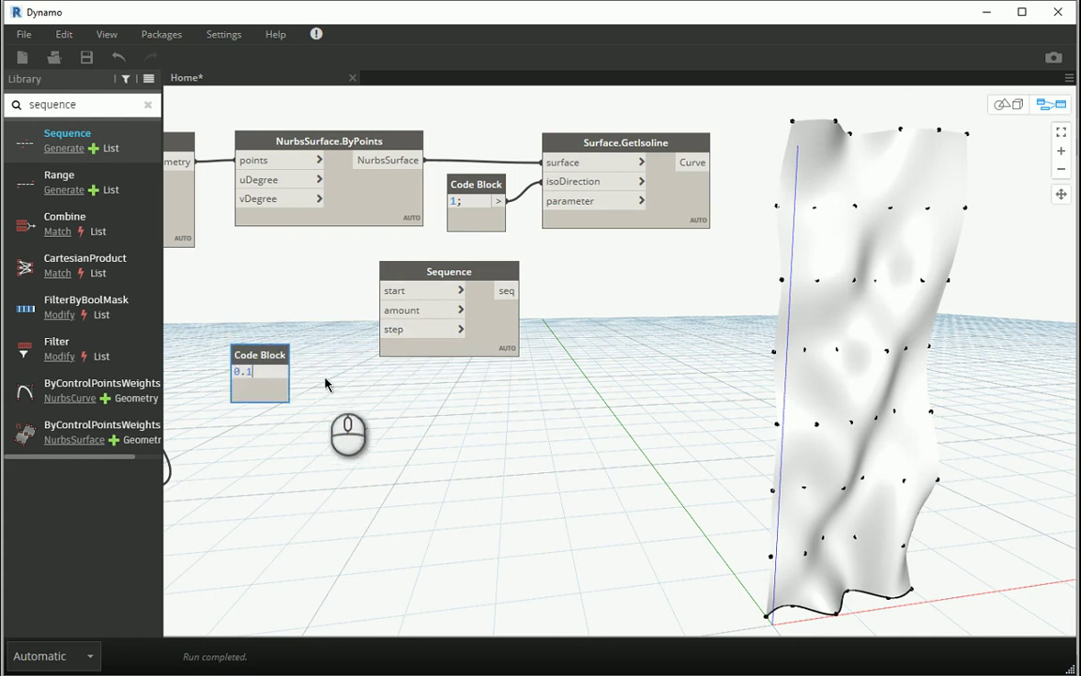
pyautogui.click(324, 379)
pyautogui.moveTo(274, 354); pyautogui.dragTo(383, 330)
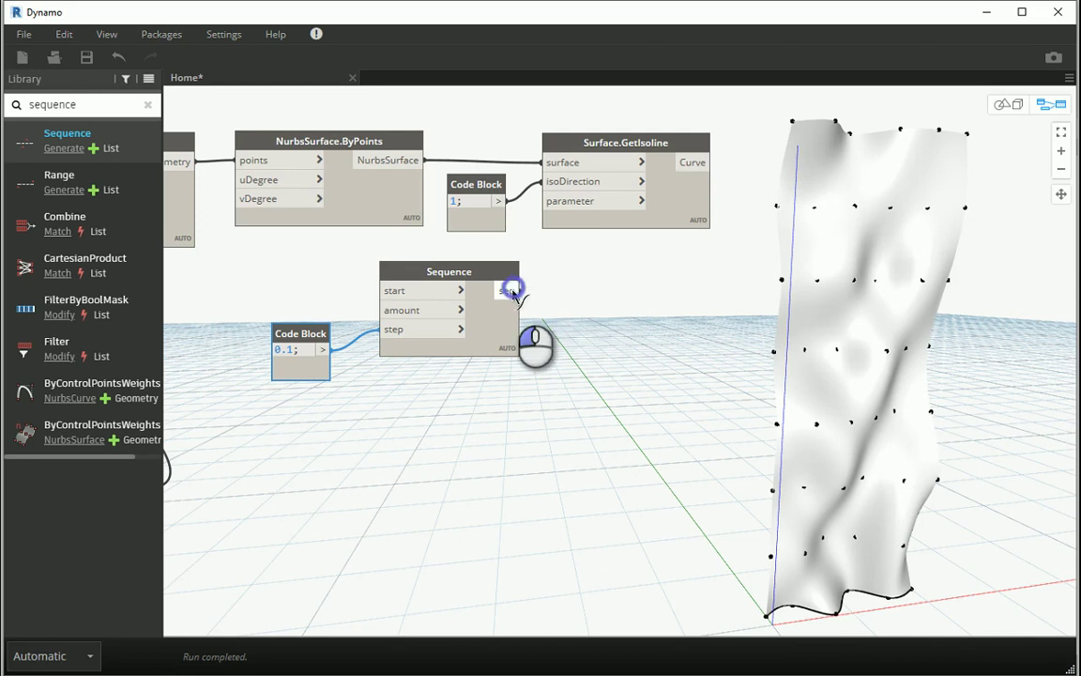
# Connect the Sequence output to the parameter input of Surface.GetIsoline and feed its amount input from a new Code Block containing 11;
pyautogui.moveTo(511, 292); pyautogui.dragTo(548, 201)
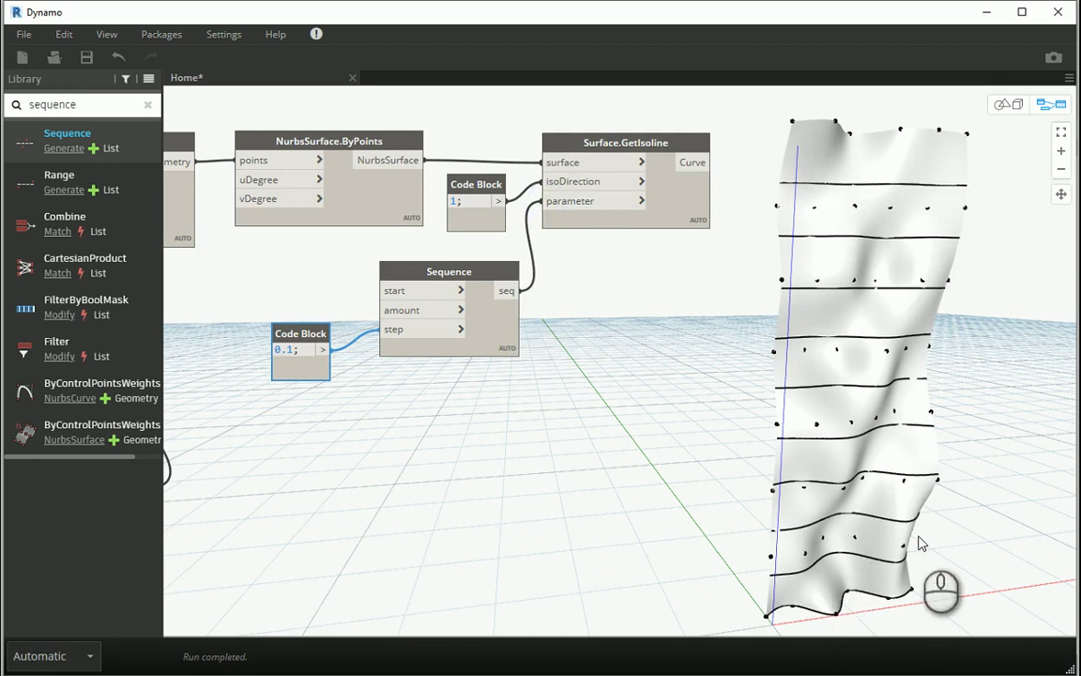
pyautogui.moveTo(418, 321)
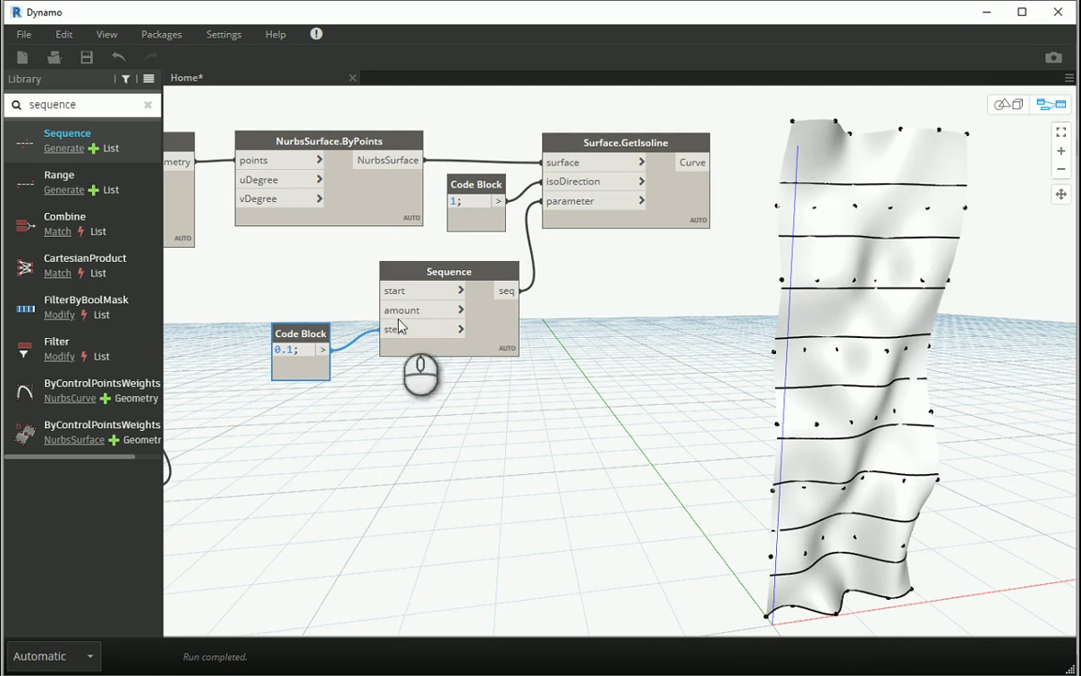
pyautogui.doubleClick(298, 298)
pyautogui.write('11')
pyautogui.click(352, 403)
pyautogui.click(273, 288)
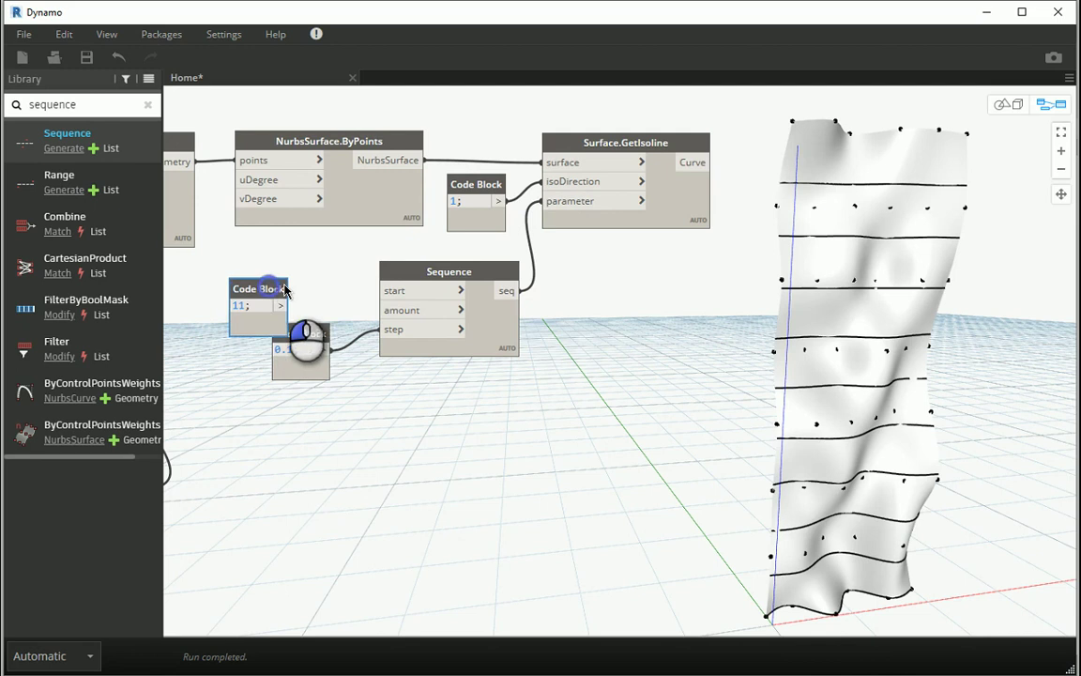
pyautogui.moveTo(284, 290); pyautogui.dragTo(383, 310)
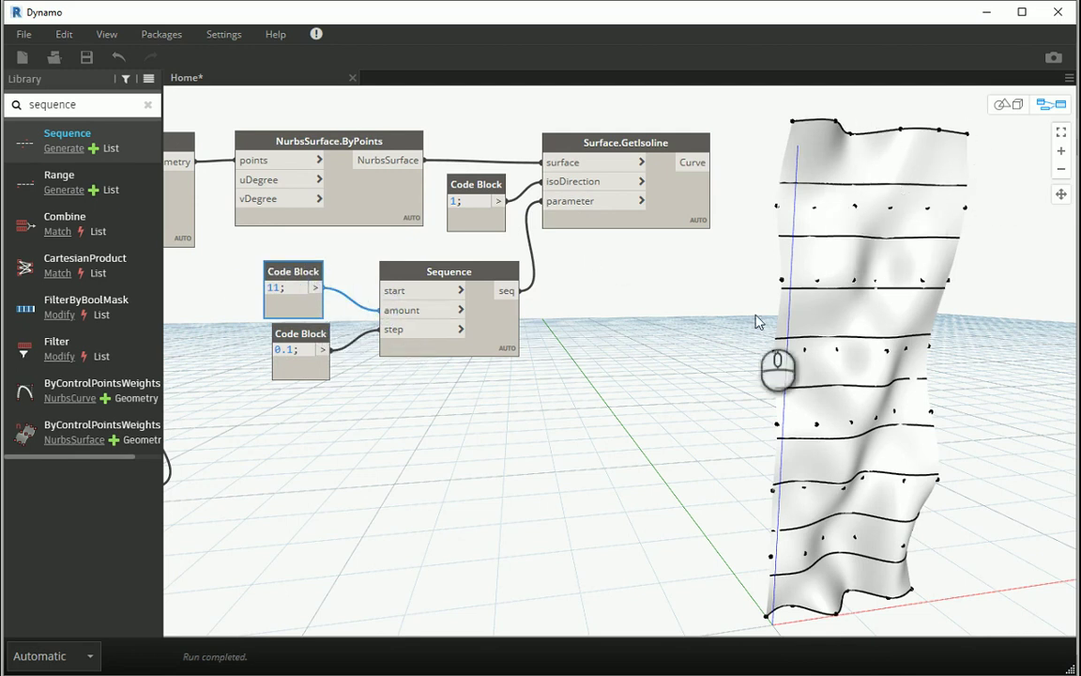
pyautogui.click(484, 416)
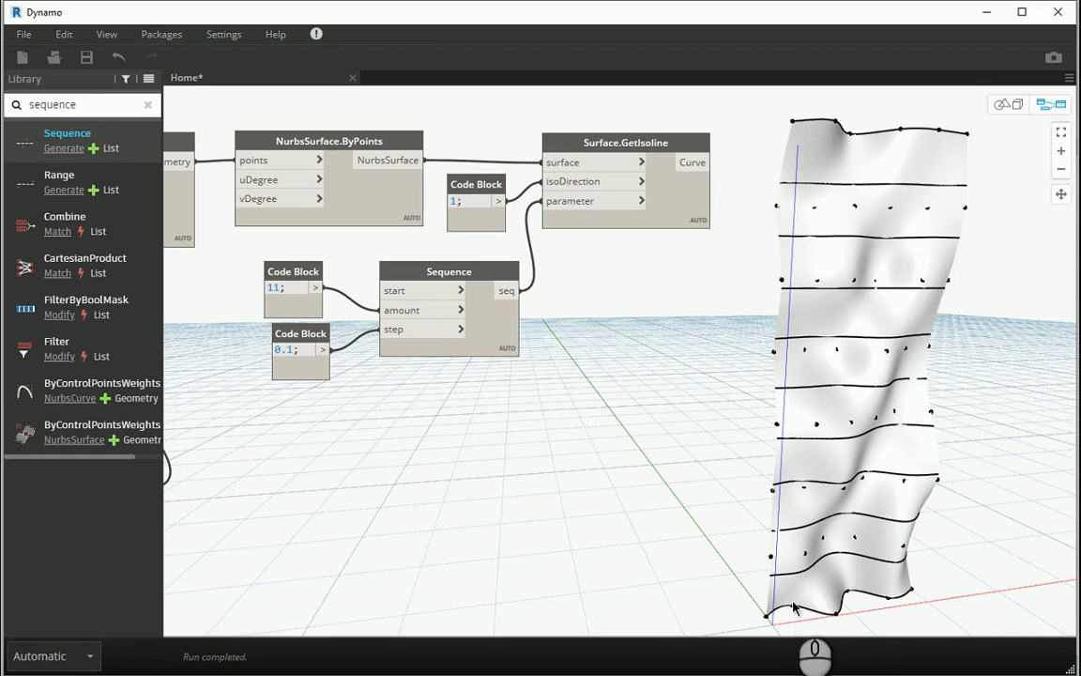
# Switch to Calculator and multiply 0.75 by 8 to work out the grid's overall height
pyautogui.scroll(-5, 865, 396)
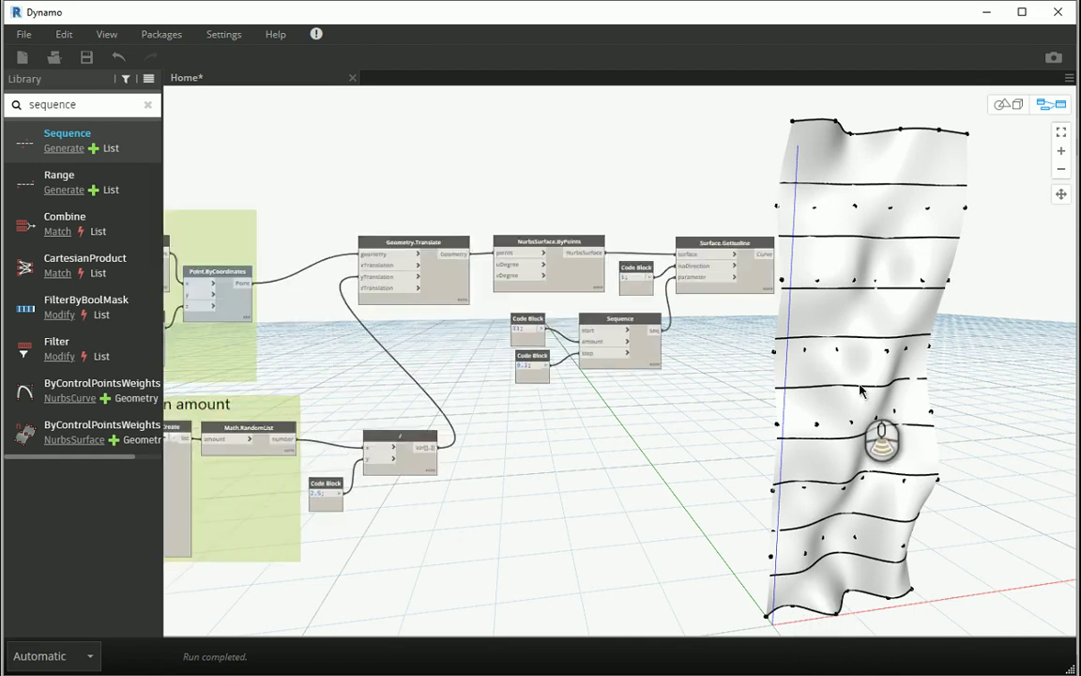
pyautogui.scroll(6, 195, 355)
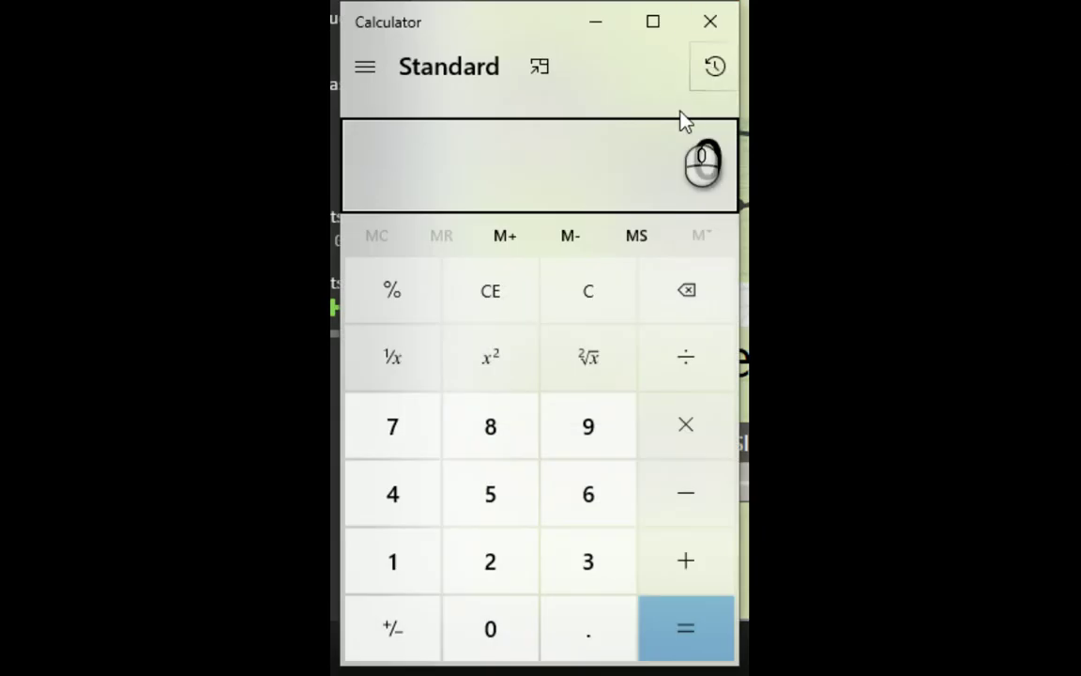
pyautogui.write('0.75')
pyautogui.press('*')
pyautogui.write('8')
pyautogui.press('Return')
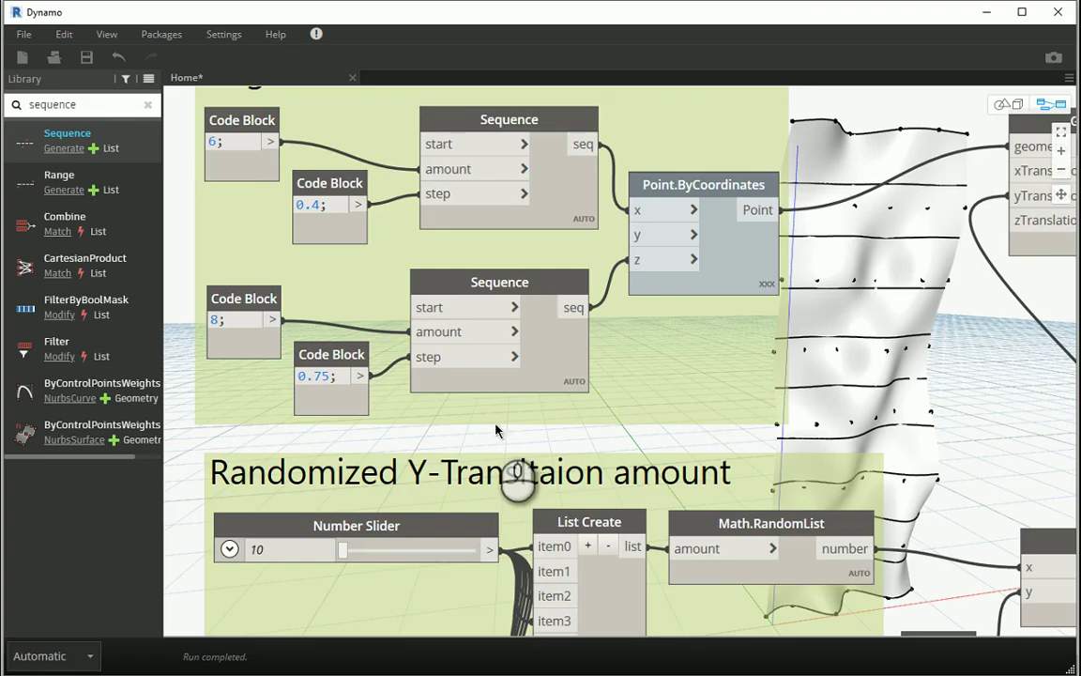
# Set the Code Block feeding the step input of the z-coordinate Sequence in the Original Grid group to 0.5
pyautogui.scroll(-5, 333, 343)
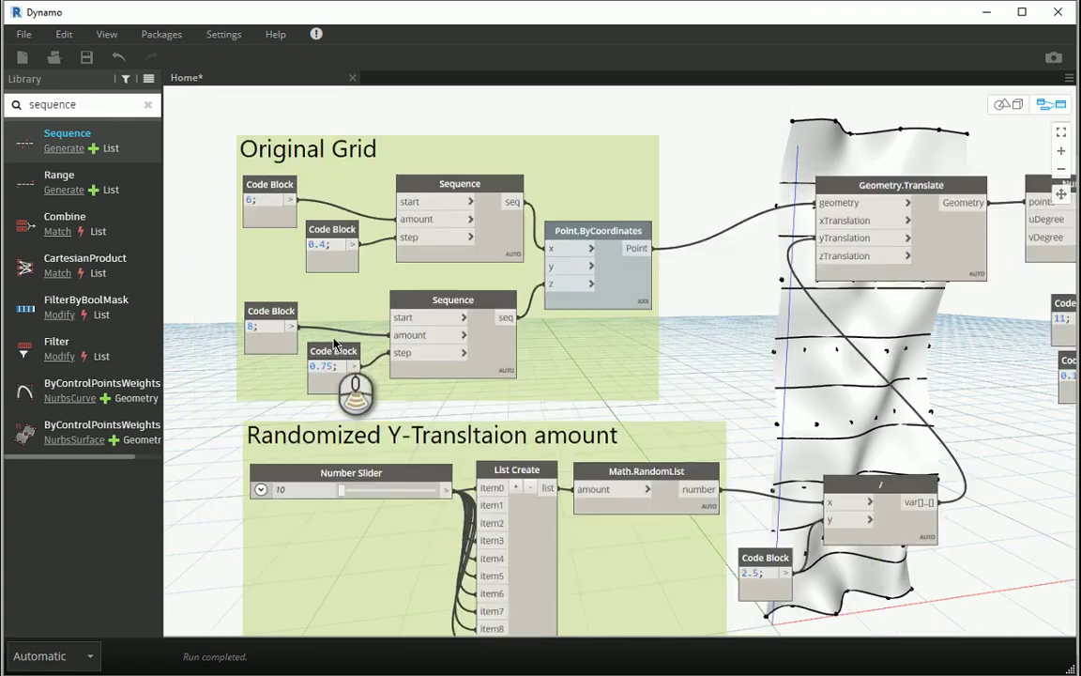
pyautogui.scroll(3, 605, 374)
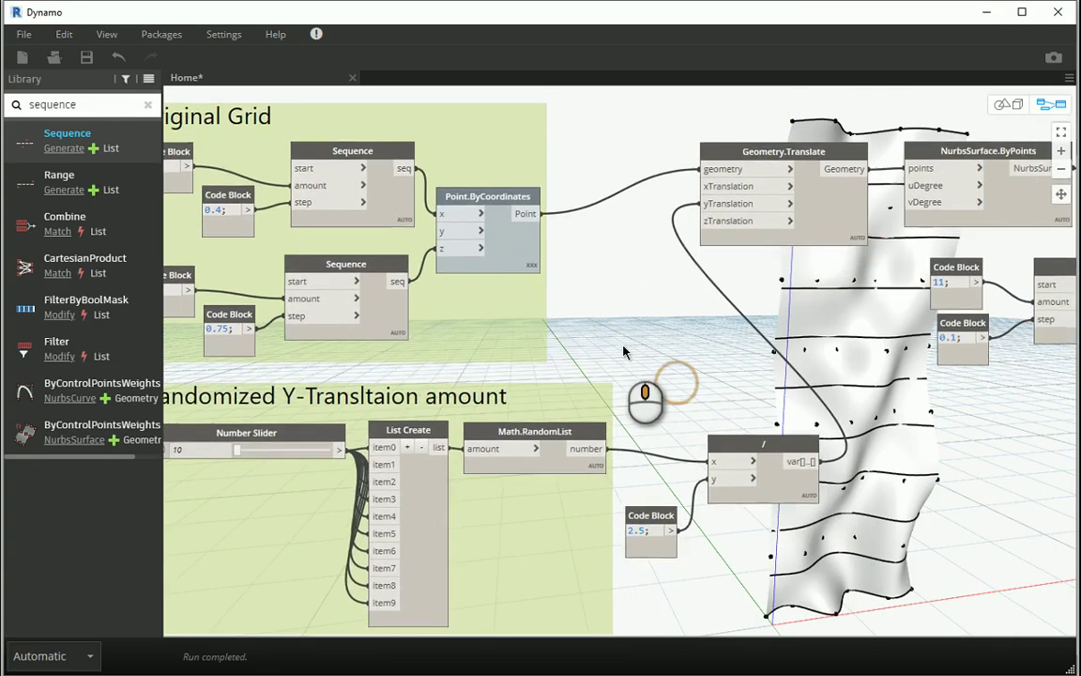
pyautogui.scroll(-2, 507, 324)
pyautogui.scroll(3, 321, 307)
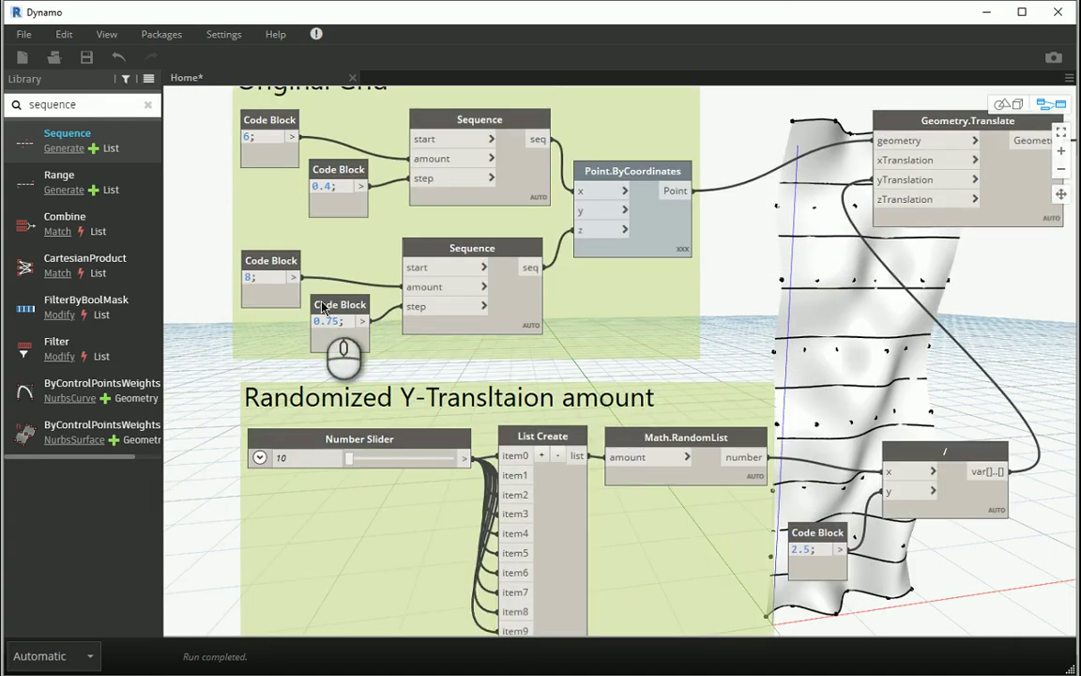
pyautogui.click(331, 321)
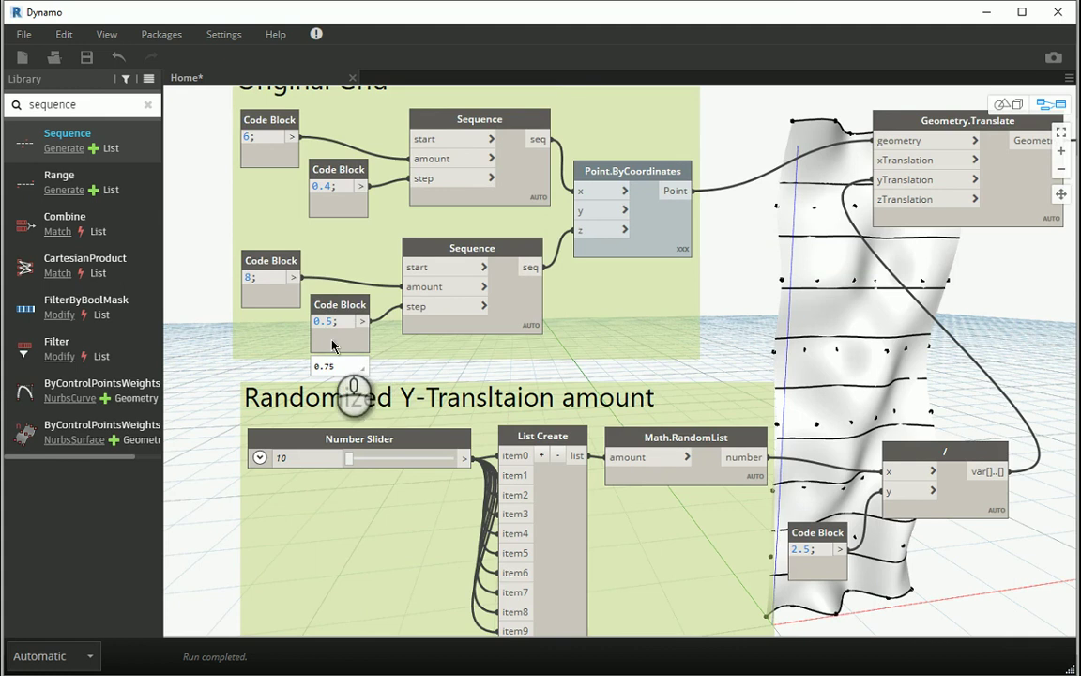
pyautogui.click(222, 350)
# Examine the isolines on the resized NURBS surface in the 3D preview and the nodes that generate them
pyautogui.moveTo(860, 428); pyautogui.dragTo(611, 384, button='middle')
pyautogui.moveTo(910, 367); pyautogui.dragTo(497, 369, button='middle')
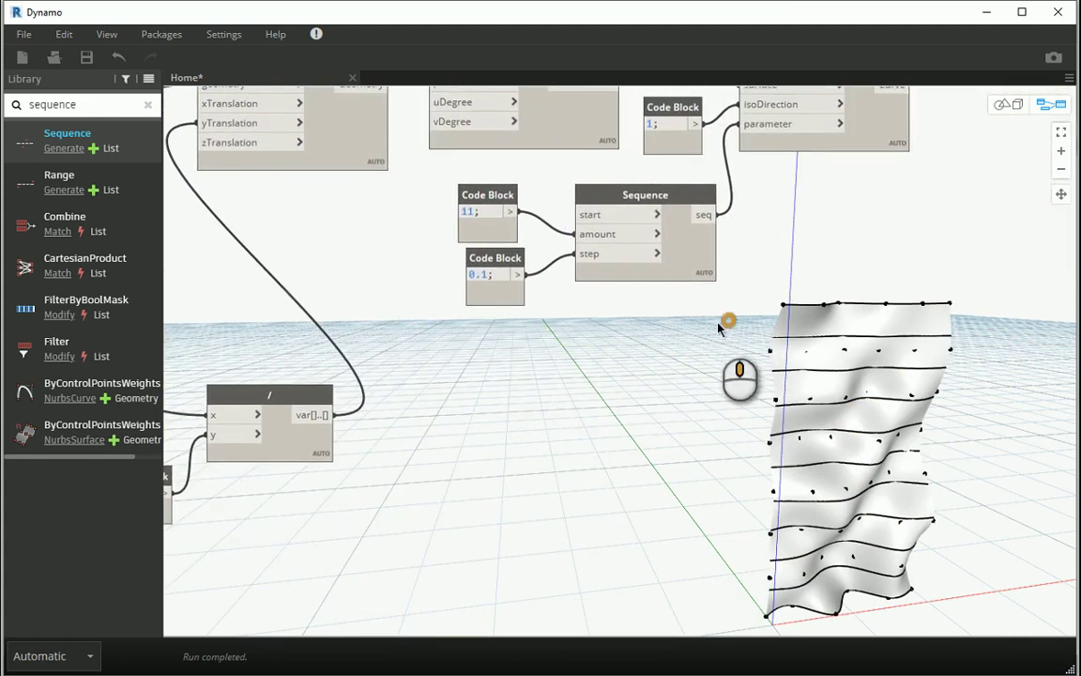
pyautogui.moveTo(719, 326); pyautogui.dragTo(504, 396, button='middle')
pyautogui.scroll(1, 495, 318)
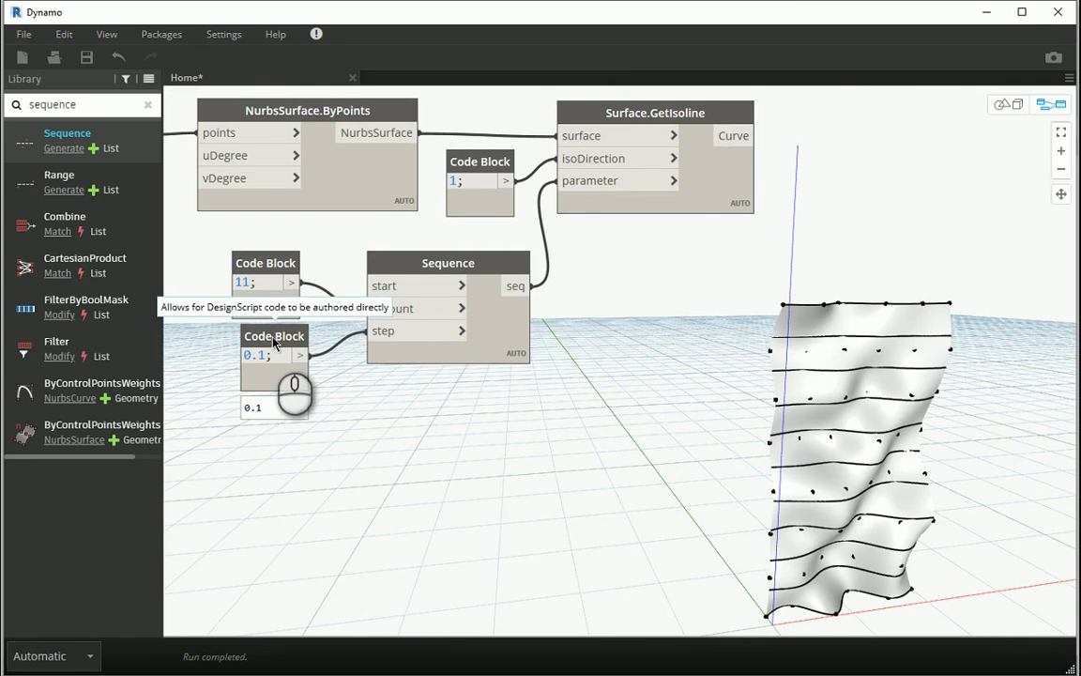
pyautogui.click(1005, 105)
pyautogui.moveTo(935, 454); pyautogui.dragTo(924, 476, button='right')
pyautogui.scroll(5, 920, 474)
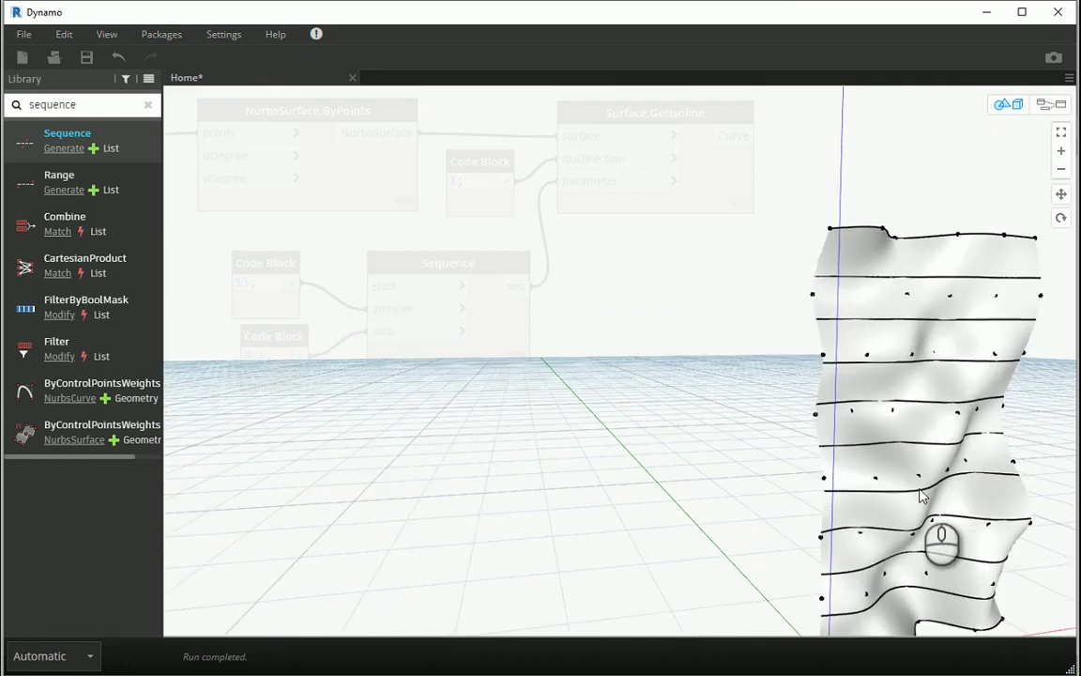
pyautogui.click(1051, 104)
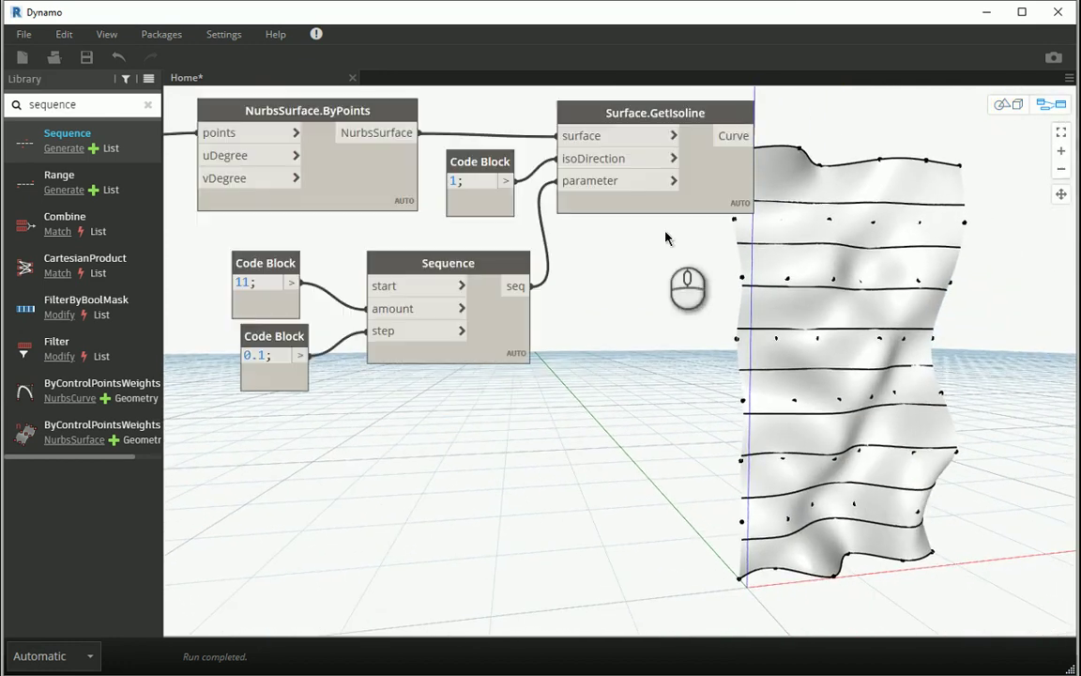
pyautogui.scroll(3, 367, 405)
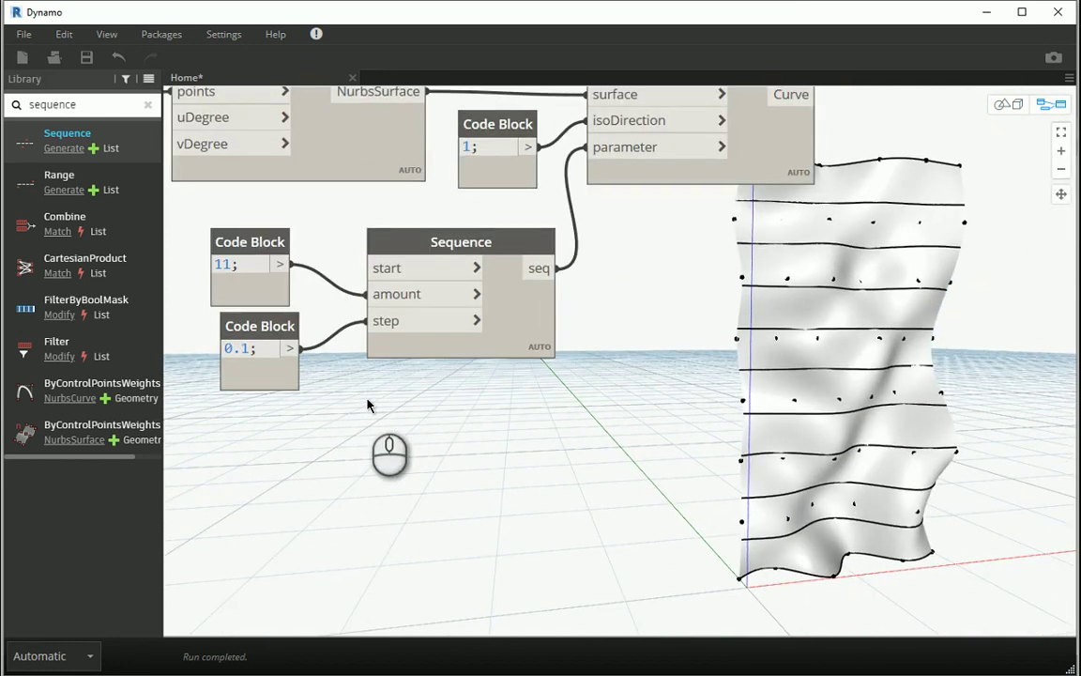
pyautogui.scroll(-2, 371, 411)
pyautogui.moveTo(719, 317); pyautogui.dragTo(606, 352, button='middle')
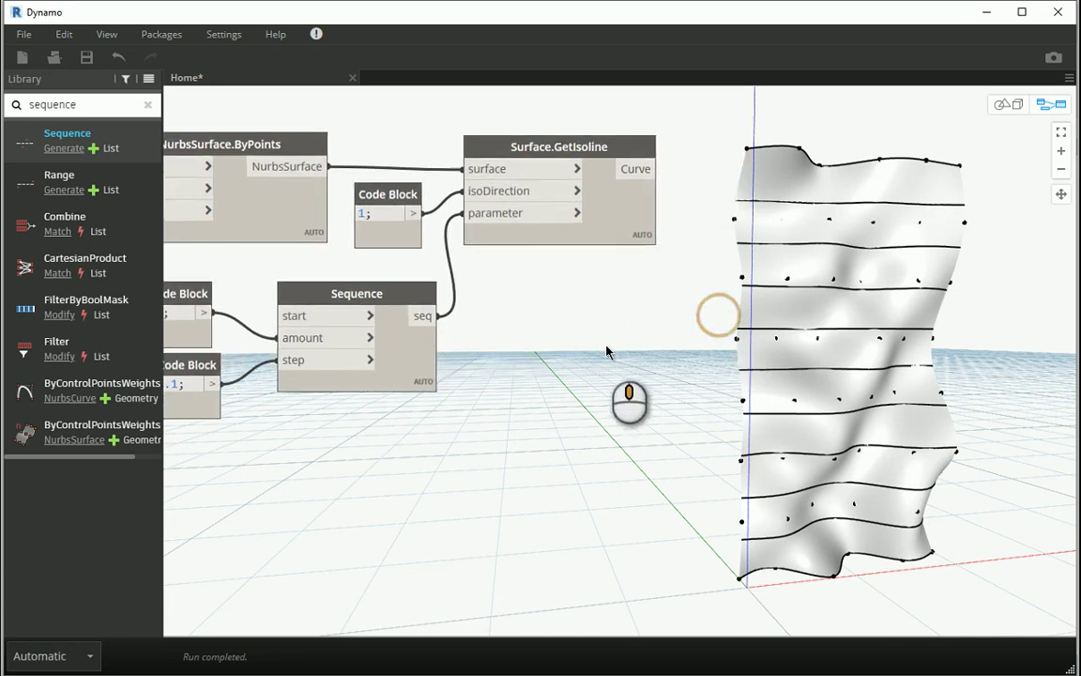
pyautogui.scroll(1, 592, 344)
pyautogui.moveTo(611, 298); pyautogui.dragTo(533, 312, button='middle')
pyautogui.scroll(-1, 521, 193)
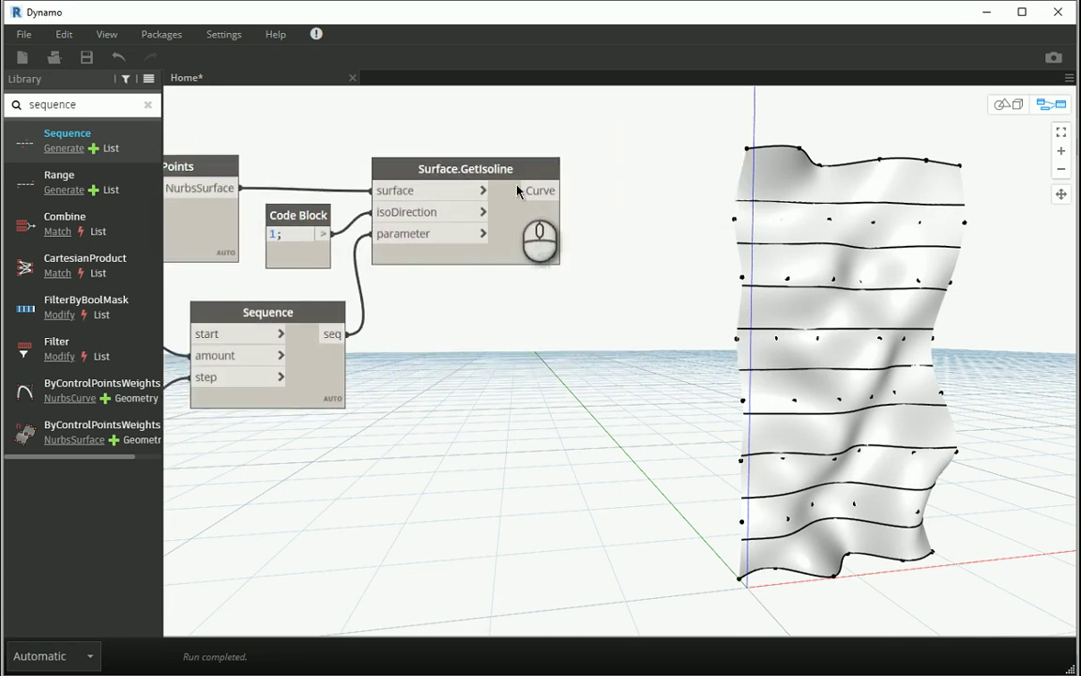
# Turn off the geometry preview of the NurbsSurface.ByPoints node so only the isolines and points are displayed
pyautogui.moveTo(460, 288); pyautogui.dragTo(617, 292, button='middle')
pyautogui.rightClick(293, 167)
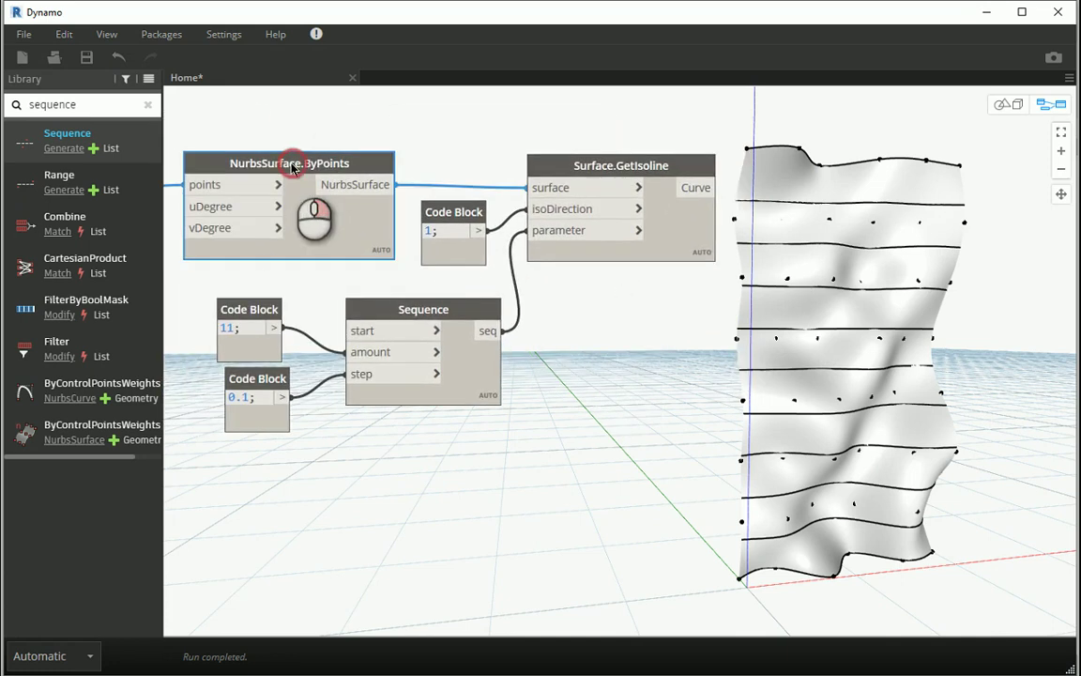
pyautogui.click(300, 279)
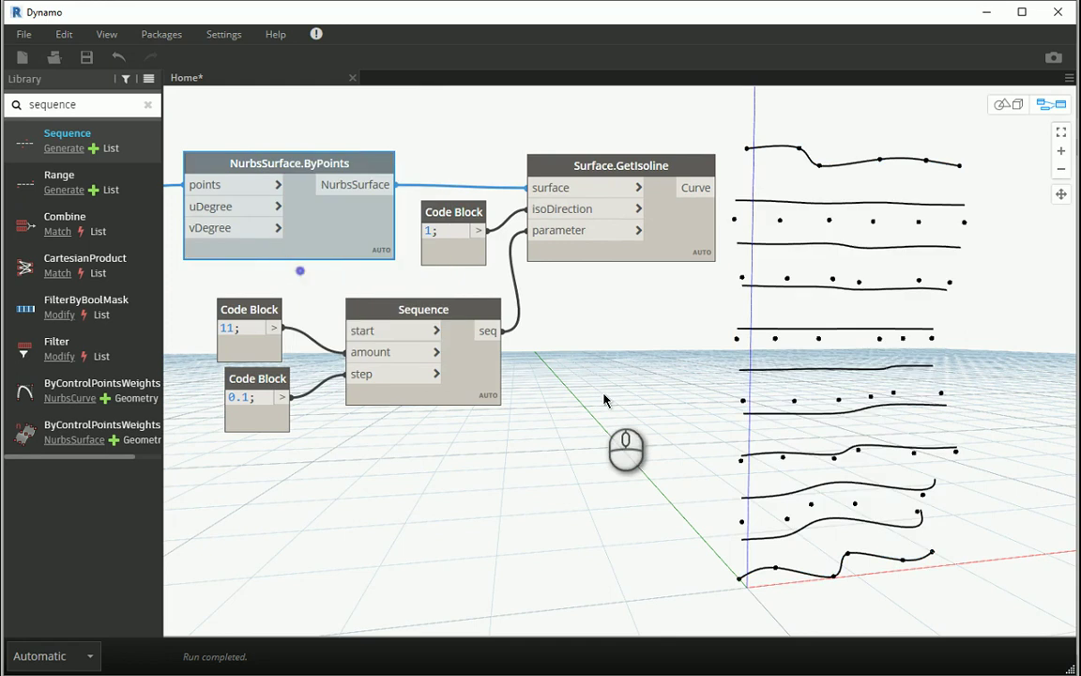
pyautogui.click(1006, 105)
pyautogui.moveTo(773, 356)
pyautogui.mouseDown(button='right')
pyautogui.moveTo(800, 383)
pyautogui.moveTo(818, 375)
pyautogui.moveTo(788, 366)
pyautogui.mouseUp(button='right')
pyautogui.click(1057, 105)
# Add a PolyCurve.ByThickeningCurve node beside Surface.GetIsoline and connect the Curve output to its curve input
pyautogui.moveTo(644, 250); pyautogui.dragTo(418, 225, button='middle')
pyautogui.click(116, 104)
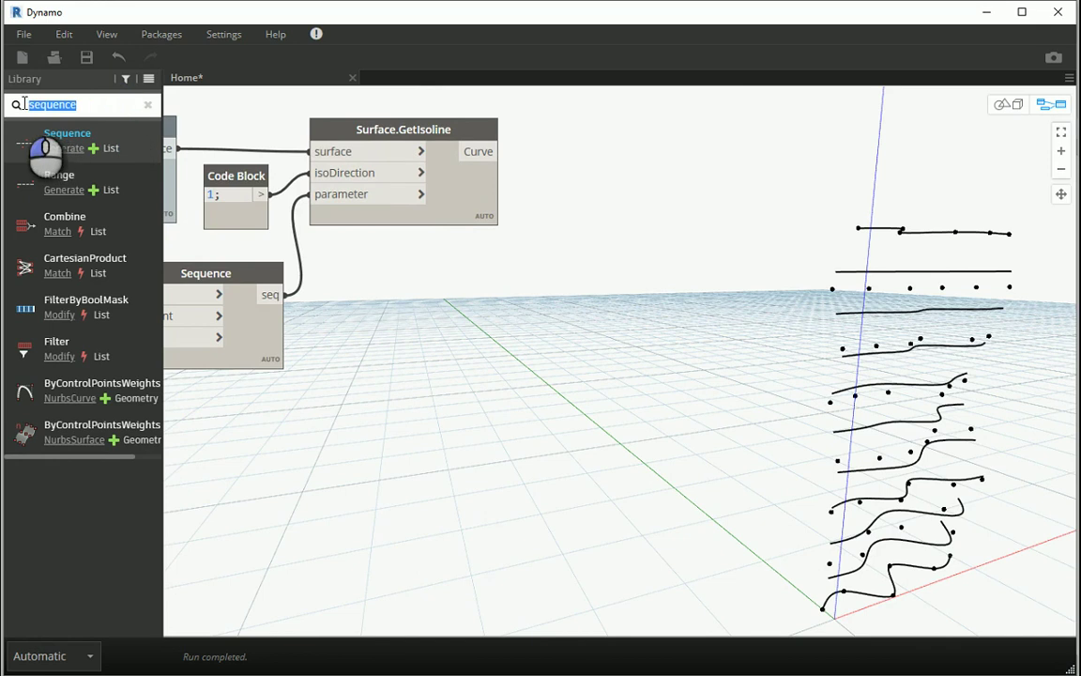
pyautogui.write('thicken')
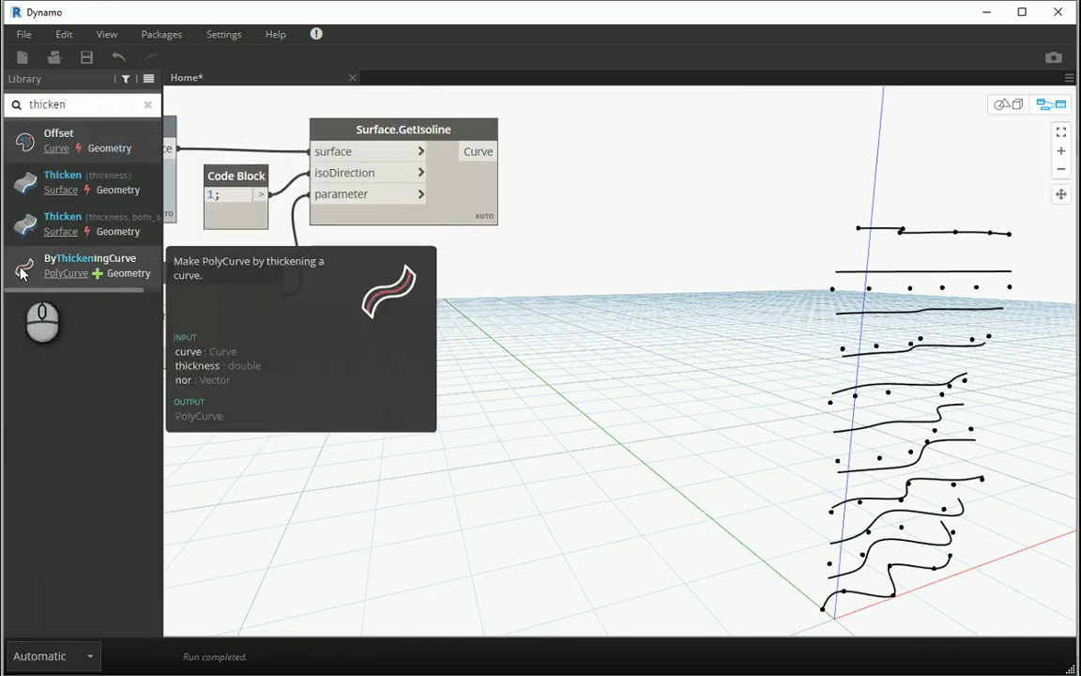
pyautogui.click(89, 265)
pyautogui.moveTo(650, 333); pyautogui.dragTo(638, 190)
pyautogui.click(499, 152)
pyautogui.click(619, 190)
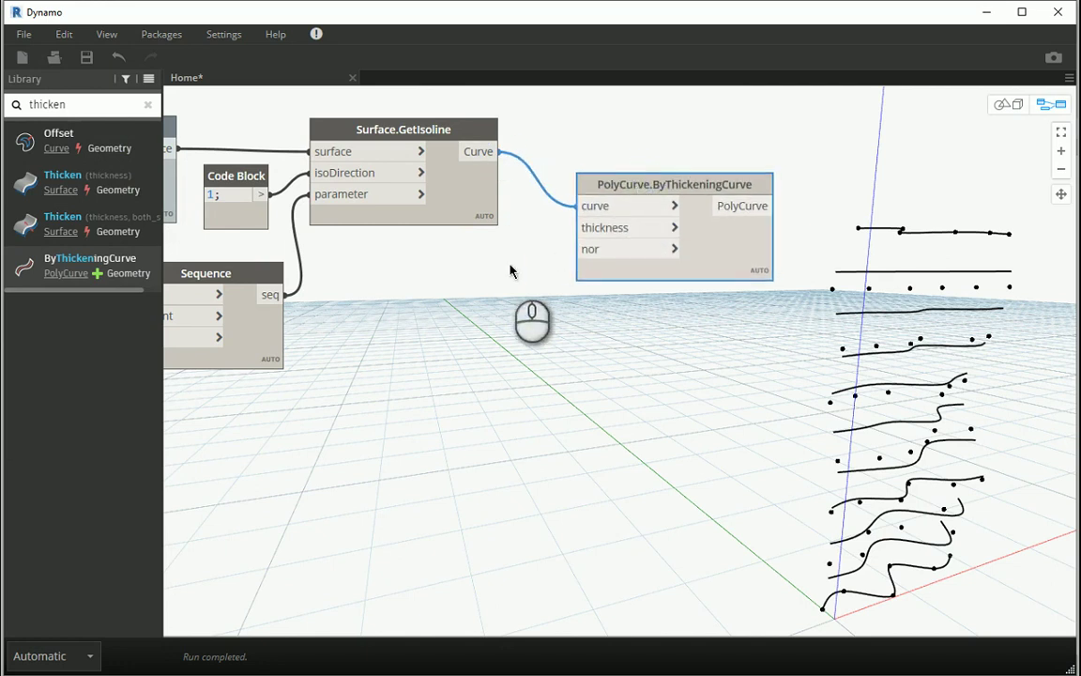
# Add a Code Block containing 0.35; and connect it to the thickness input of PolyCurve.ByThickeningCurve
pyautogui.doubleClick(517, 271)
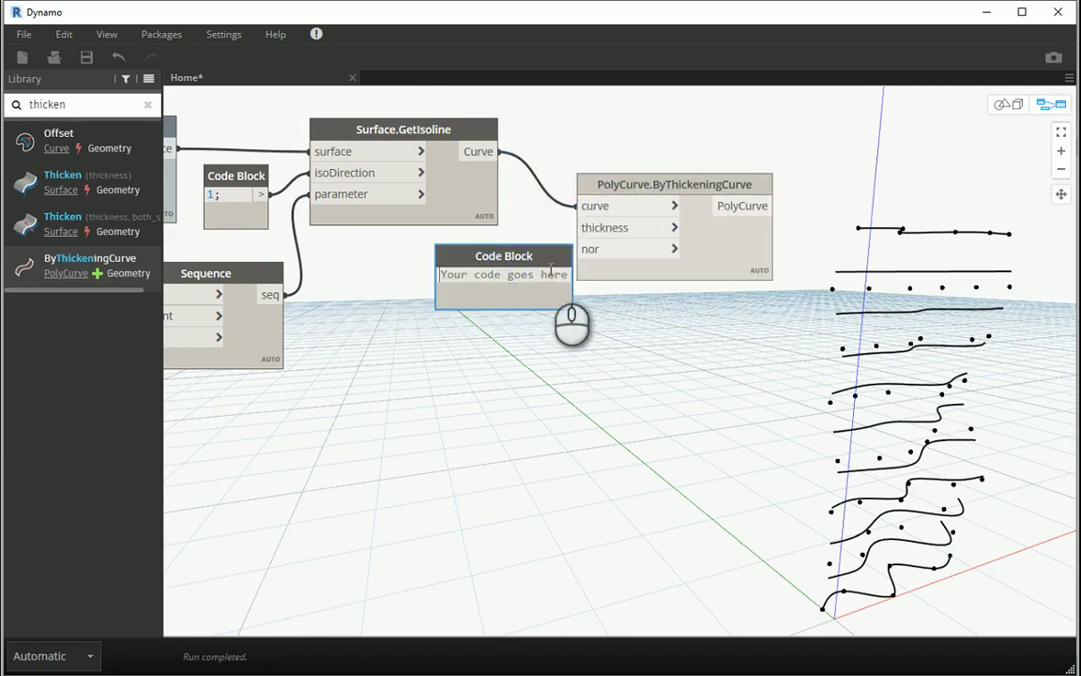
pyautogui.write('0.35;')
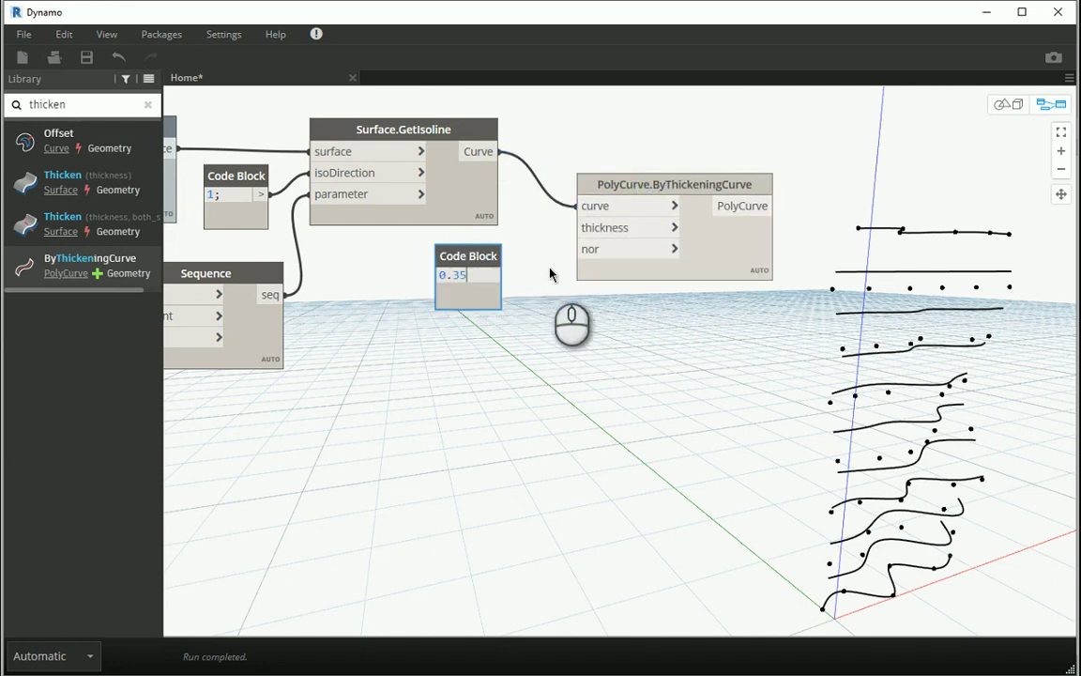
pyautogui.click(494, 256)
pyautogui.moveTo(494, 259); pyautogui.dragTo(577, 227)
pyautogui.moveTo(618, 184); pyautogui.dragTo(606, 207)
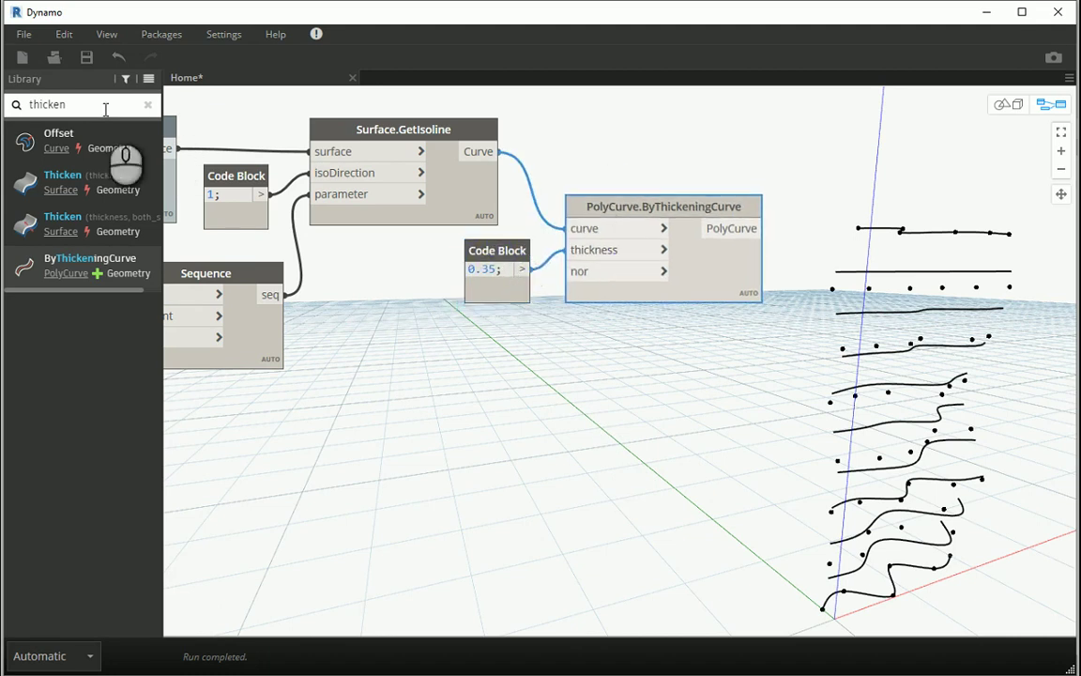
# Add a Vector.ZAxis node below the thickness Code Block and connect it to the nor input of PolyCurve.ByThickeningCurve
pyautogui.doubleClick(64, 105)
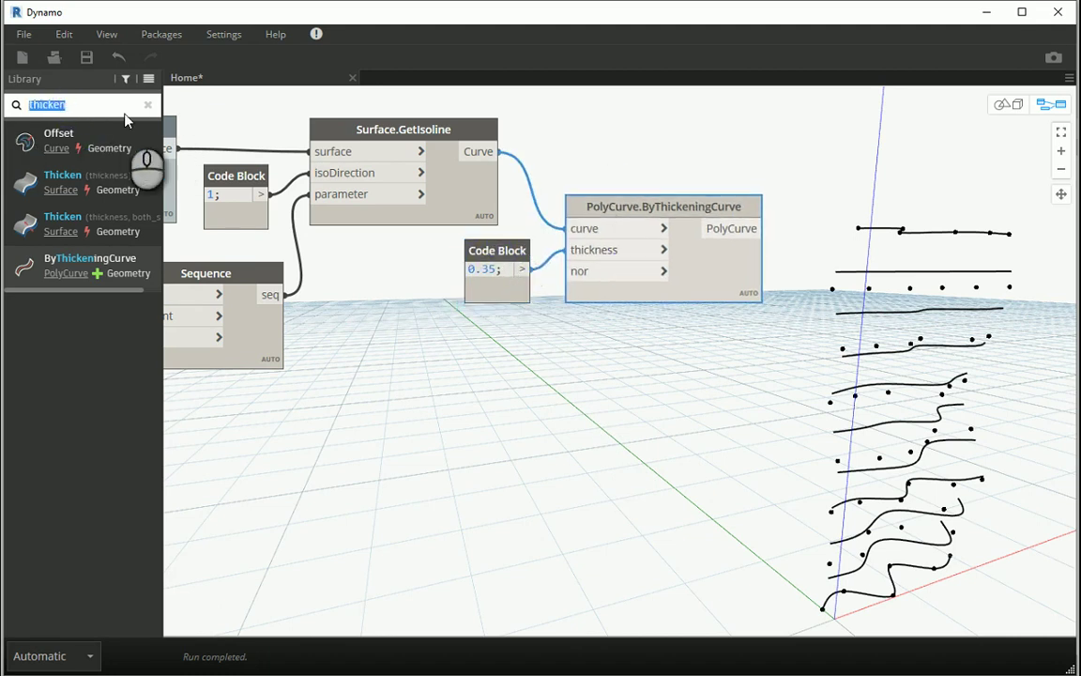
pyautogui.write('z')
pyautogui.click(57, 136)
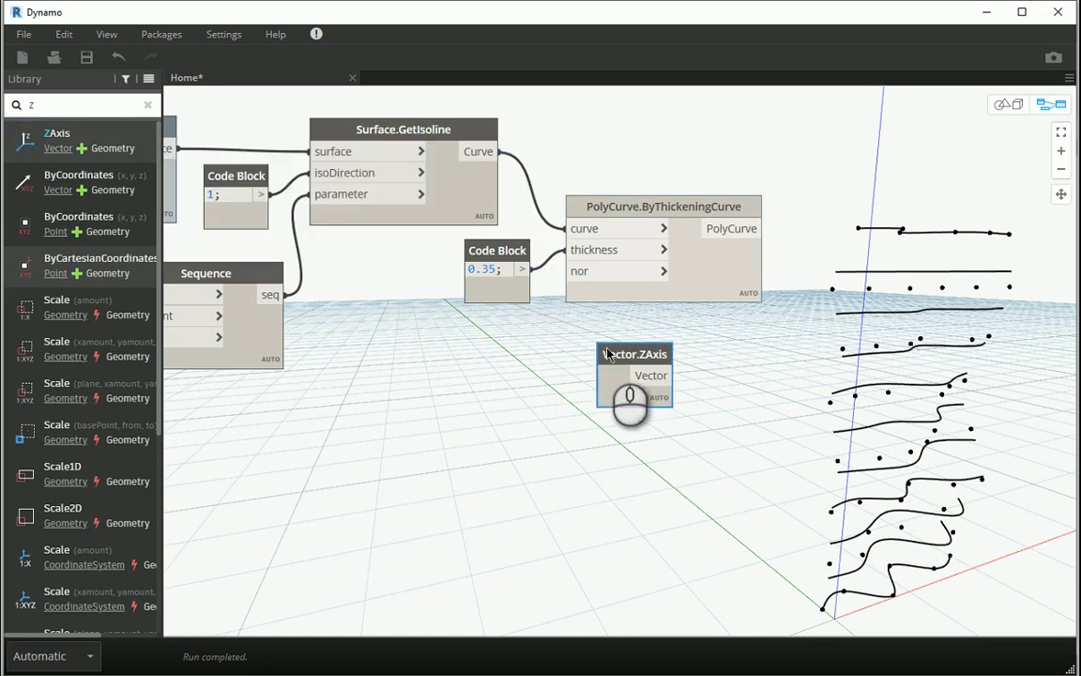
pyautogui.moveTo(607, 353); pyautogui.dragTo(472, 327)
pyautogui.moveTo(540, 349); pyautogui.dragTo(577, 272)
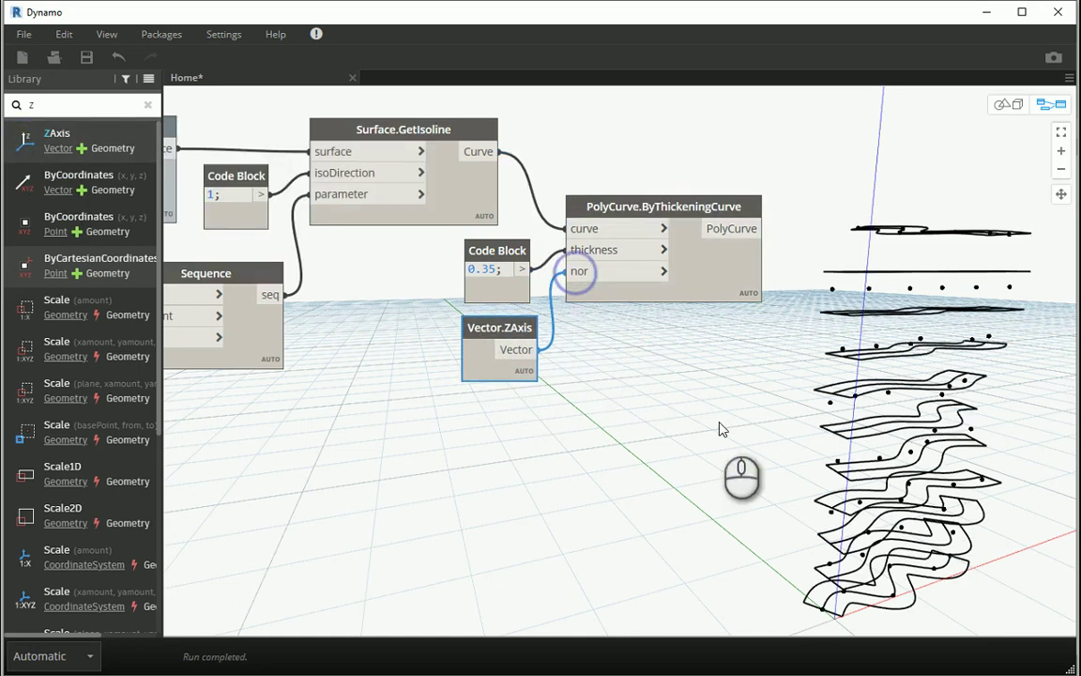
pyautogui.click(1017, 105)
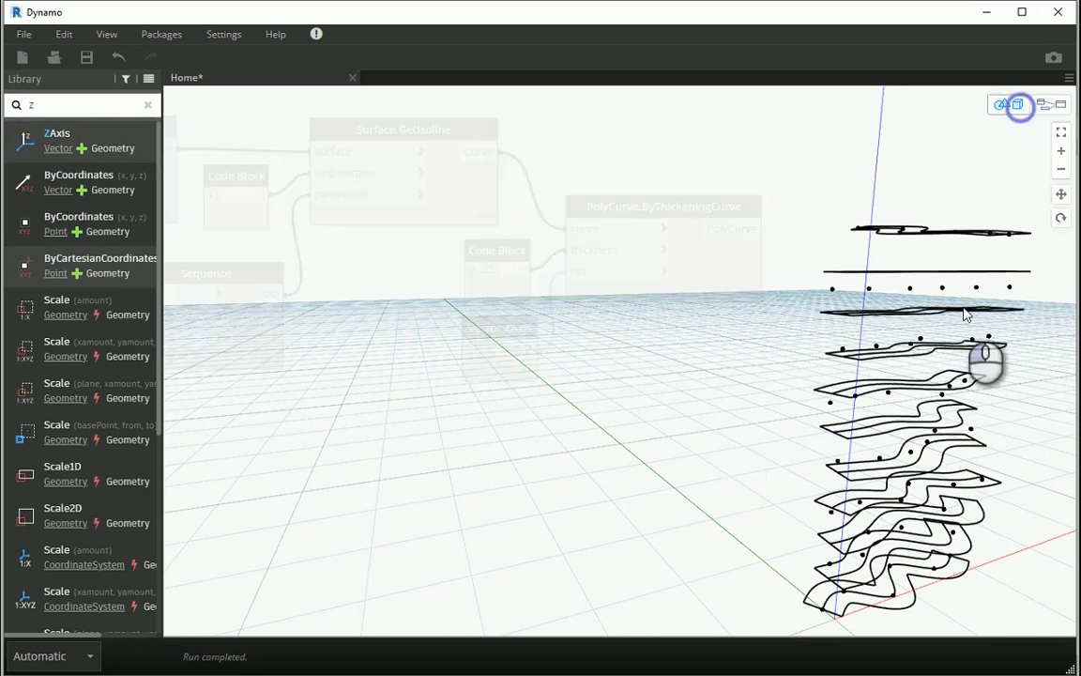
pyautogui.moveTo(963, 308); pyautogui.dragTo(918, 393, button='right')
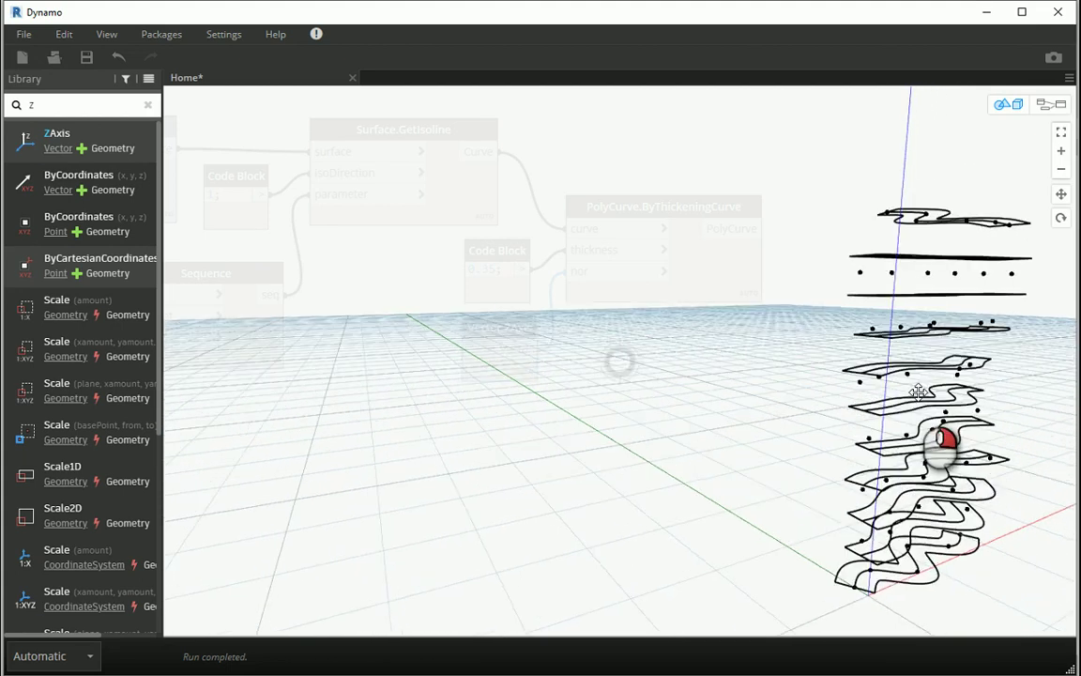
pyautogui.click(1053, 105)
# Search the node library for patch
pyautogui.moveTo(582, 308); pyautogui.dragTo(528, 314, button='middle')
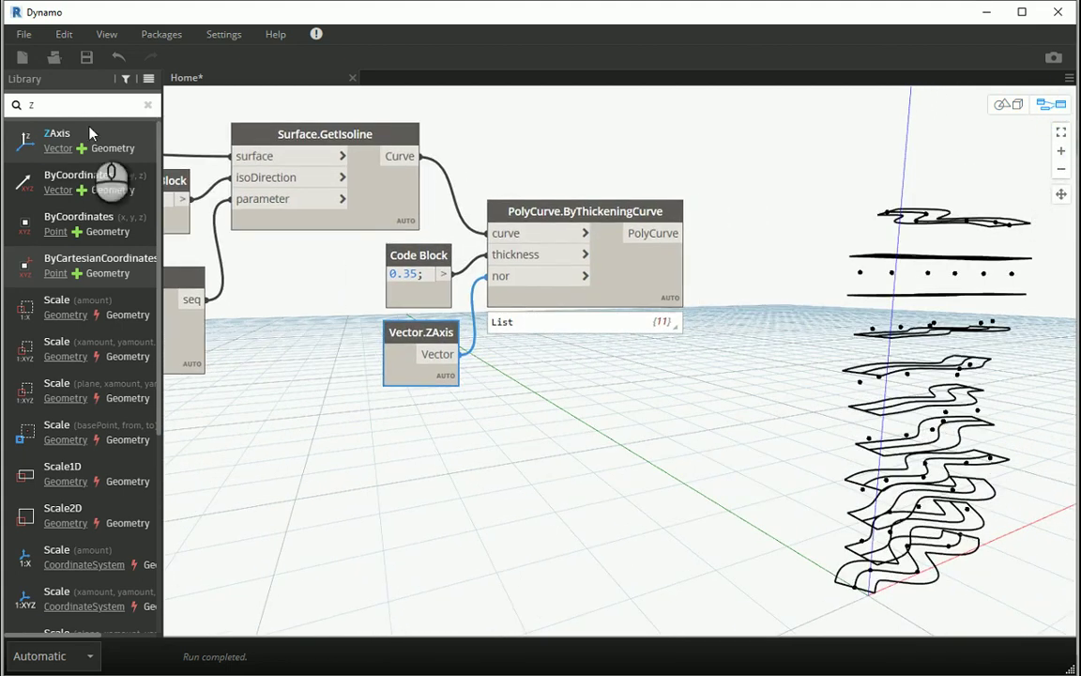
pyautogui.doubleClick(31, 105)
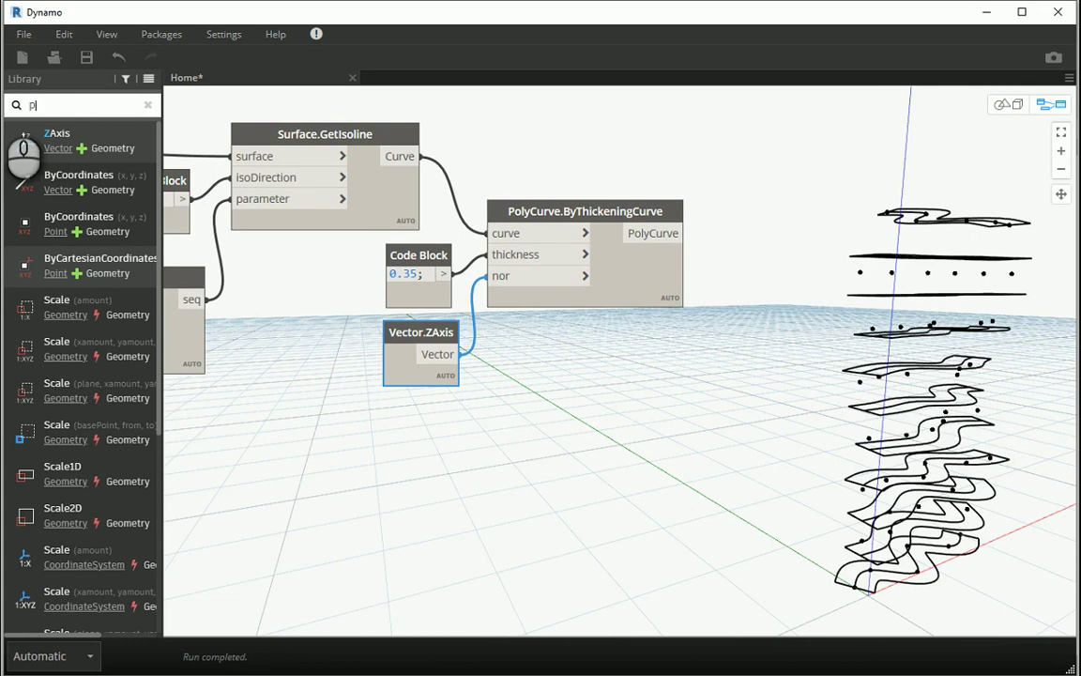
pyautogui.write('patch')
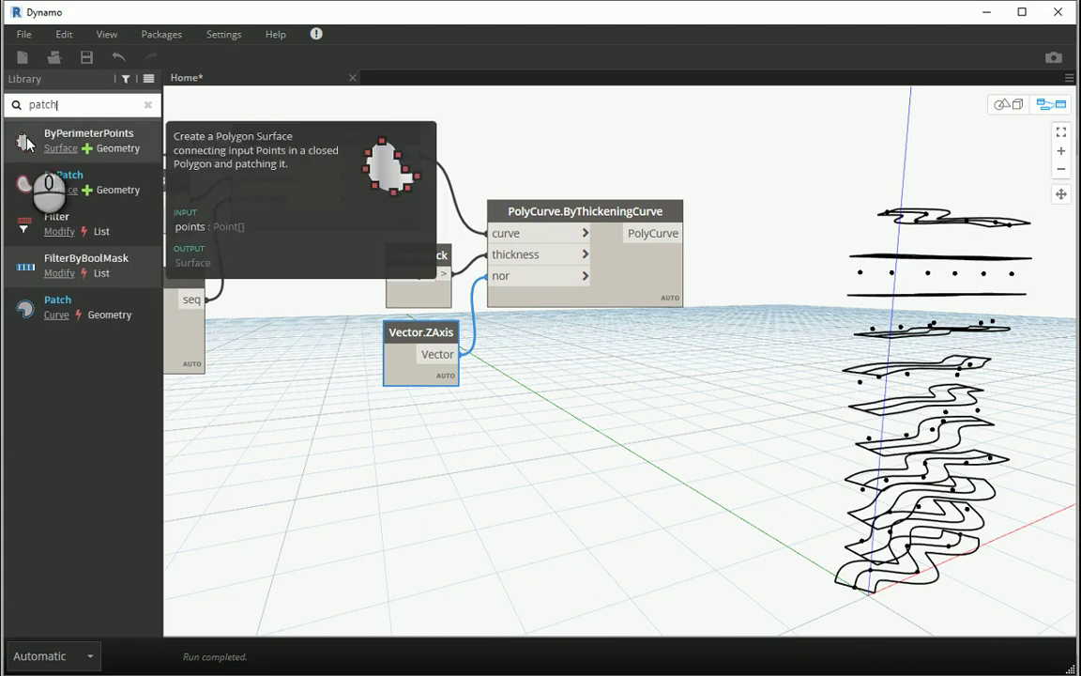
pyautogui.click(37, 141)
pyautogui.click(688, 361)
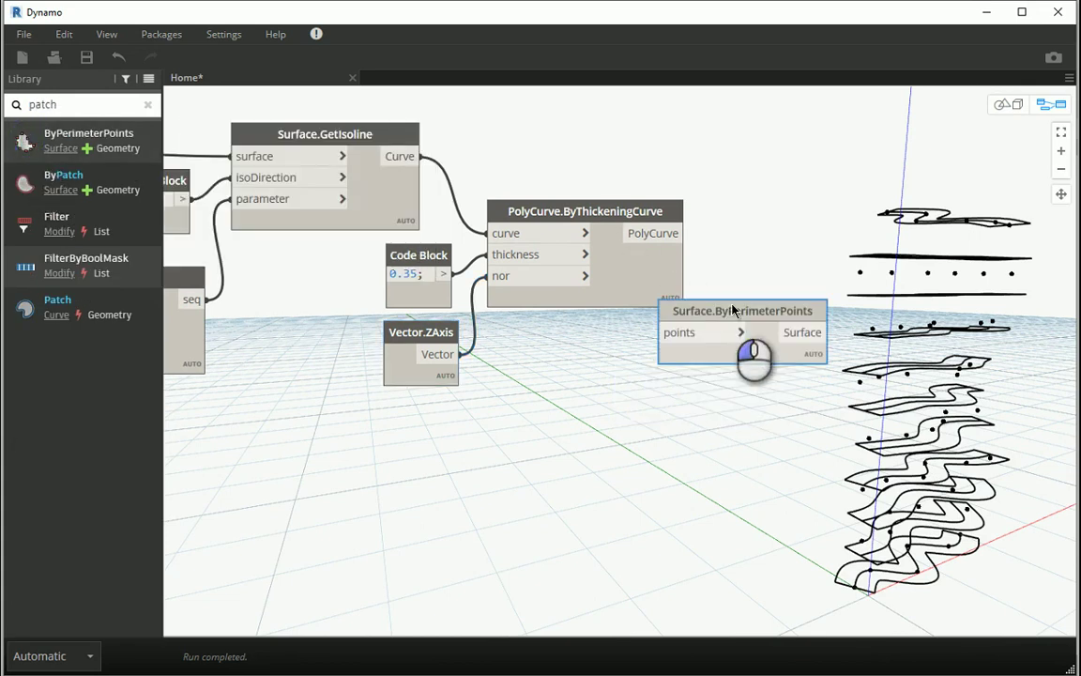
pyautogui.press('Delete')
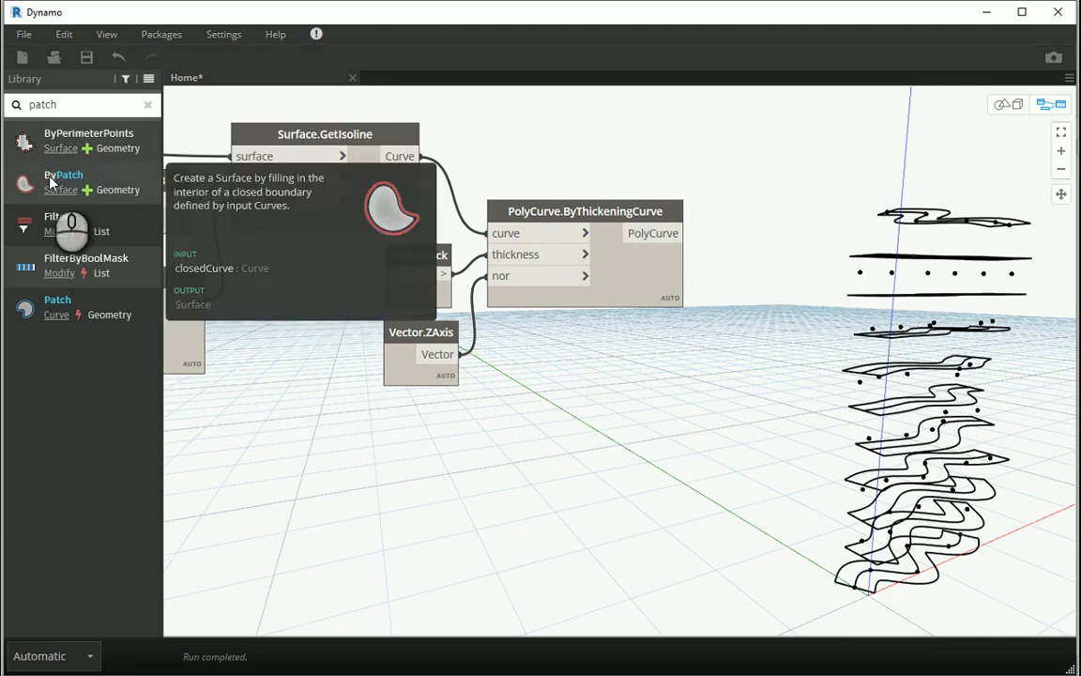
# Add a Surface.ByPatch node beside PolyCurve.ByThickeningCurve and connect the PolyCurve output to its closedCurve input
pyautogui.click(52, 181)
pyautogui.moveTo(746, 390); pyautogui.dragTo(849, 246)
pyautogui.click(680, 233)
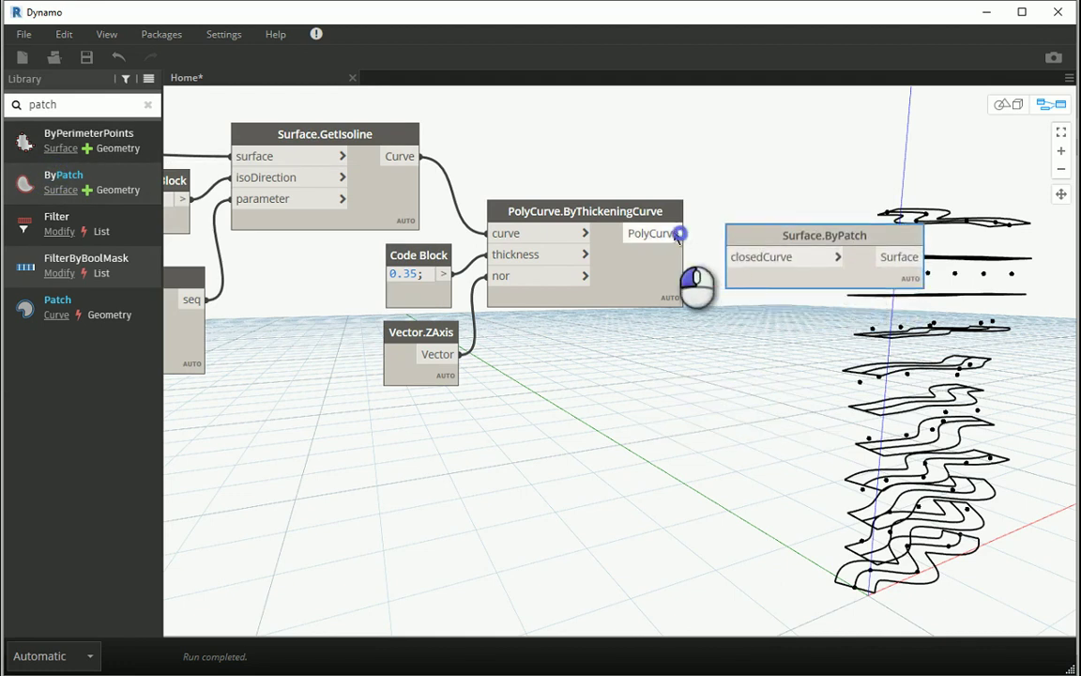
pyautogui.click(731, 264)
pyautogui.moveTo(741, 355); pyautogui.dragTo(660, 330, button='middle')
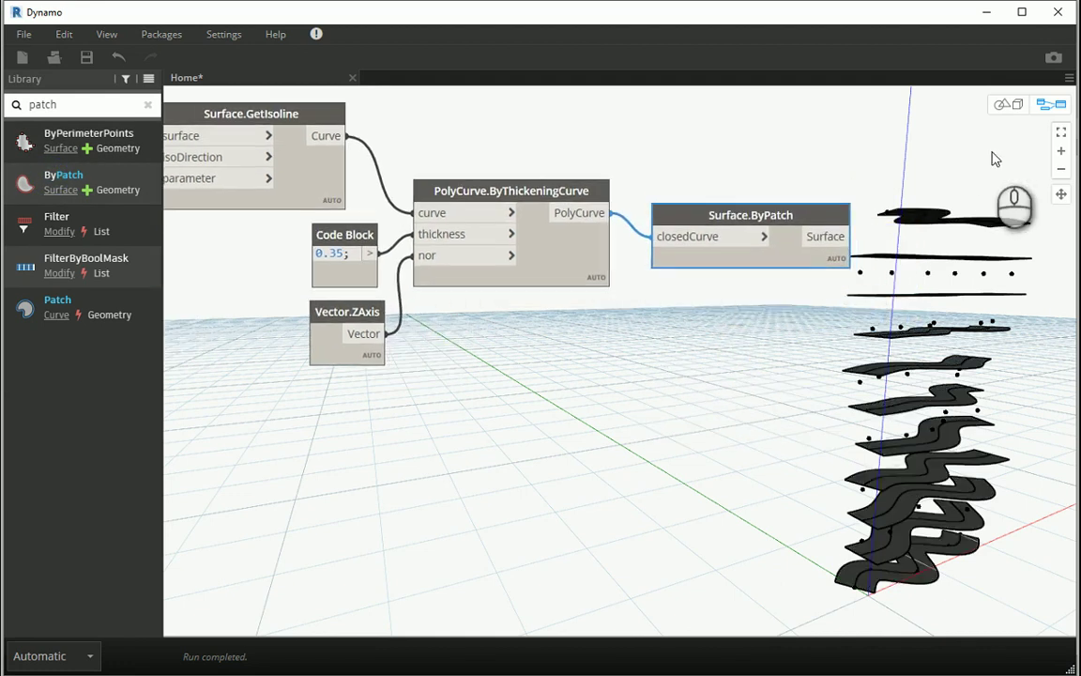
# Find the Surface.Thicken node that takes only a thickness and place it beside Surface.ByPatch
pyautogui.click(1006, 104)
pyautogui.moveTo(620, 361); pyautogui.dragTo(1017, 148)
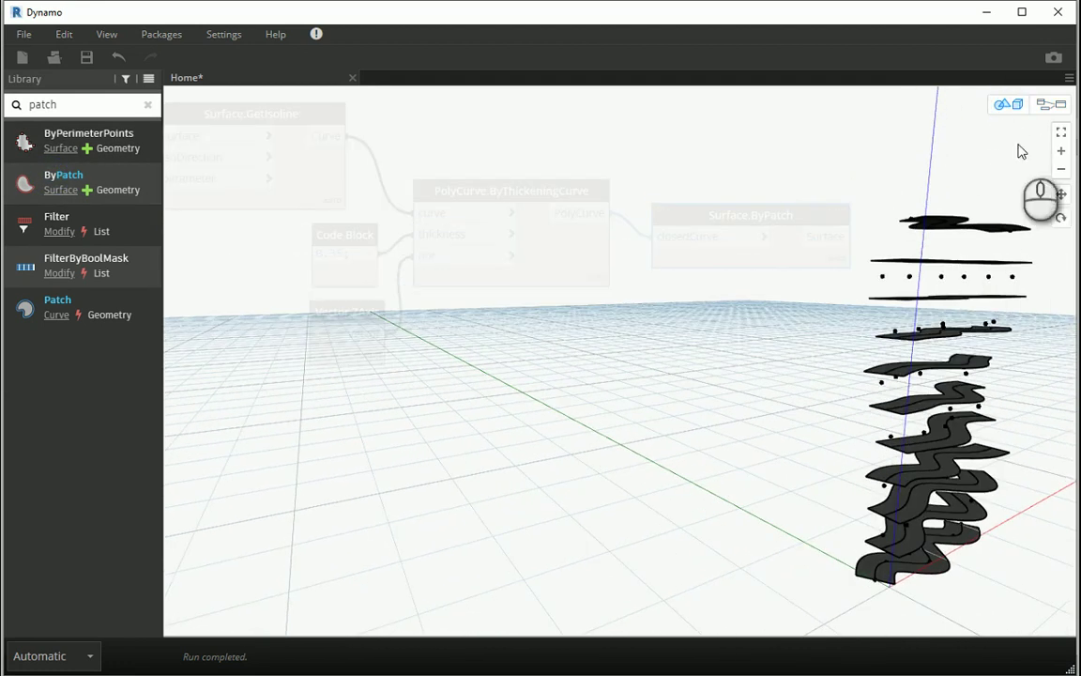
pyautogui.click(1051, 104)
pyautogui.doubleClick(82, 104)
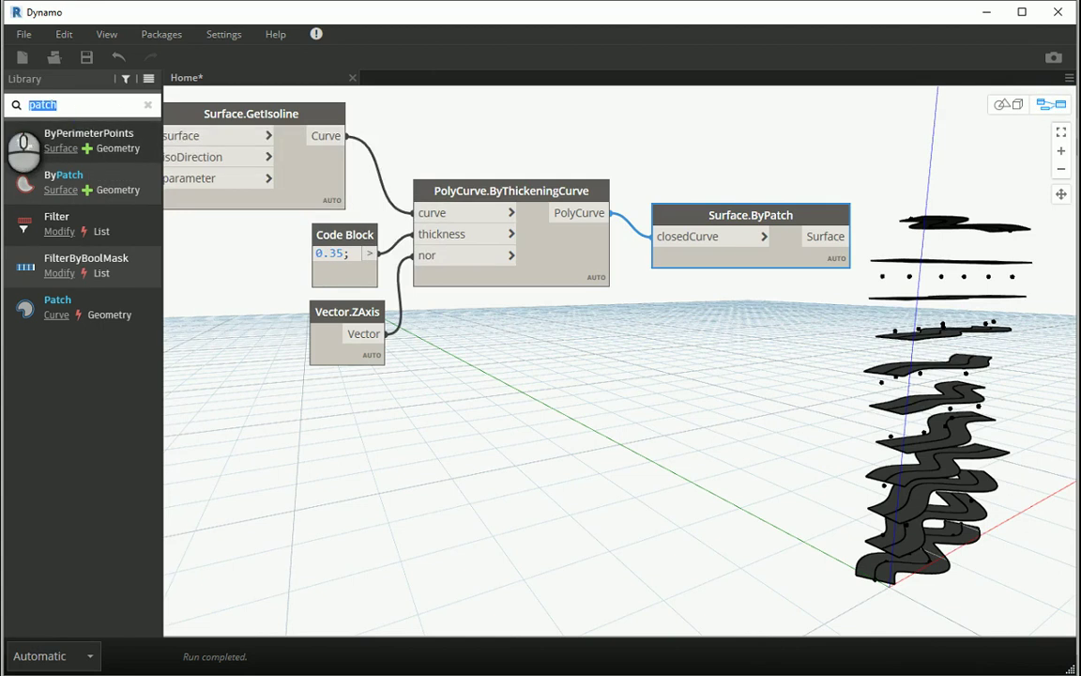
pyautogui.write('thicken')
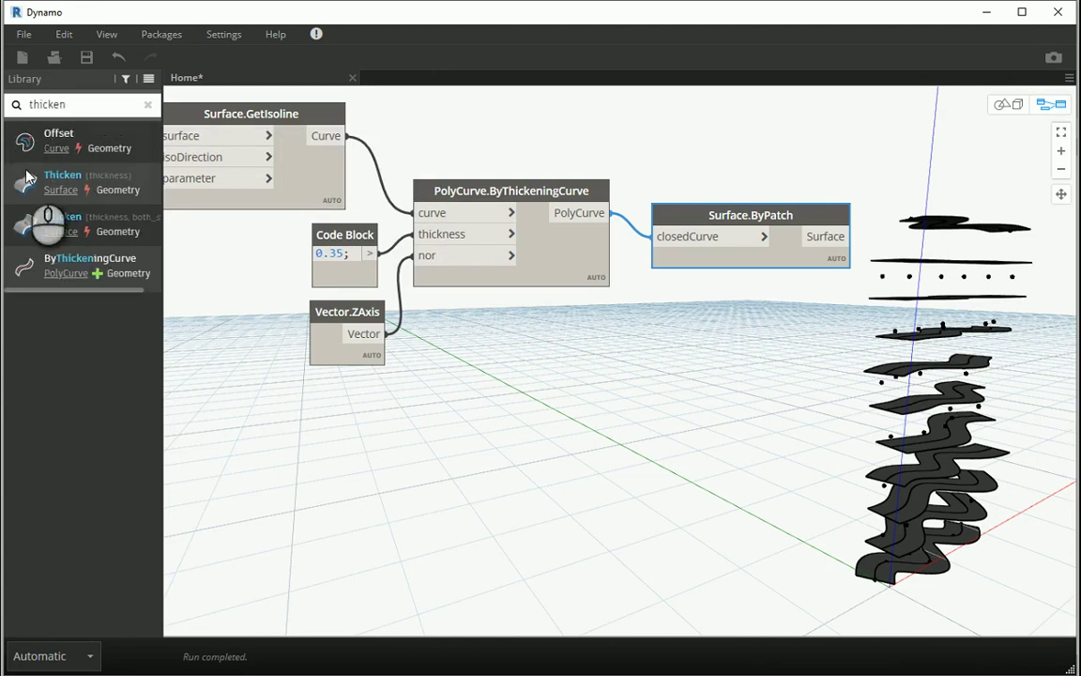
pyautogui.click(26, 176)
pyautogui.moveTo(572, 285); pyautogui.dragTo(543, 344, button='middle')
pyautogui.moveTo(457, 371); pyautogui.dragTo(533, 370)
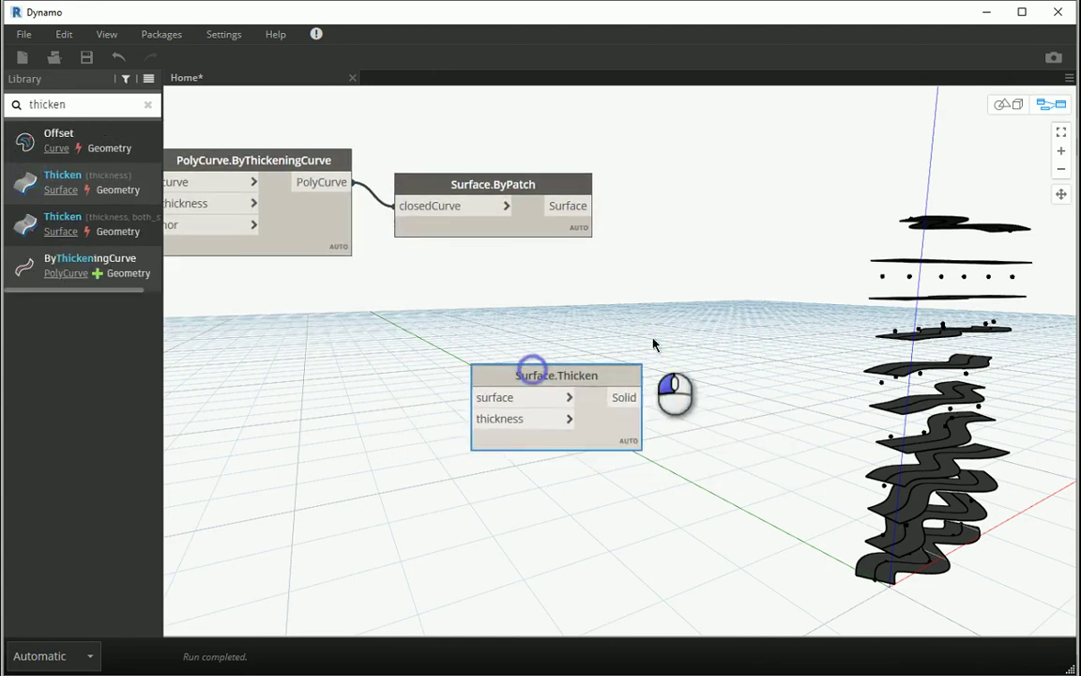
pyautogui.moveTo(620, 377); pyautogui.dragTo(787, 238)
# Add a Code Block containing 0.03; for the thickness input of Surface.Thicken and connect the Surface.ByPatch output to its surface input
pyautogui.doubleClick(547, 299)
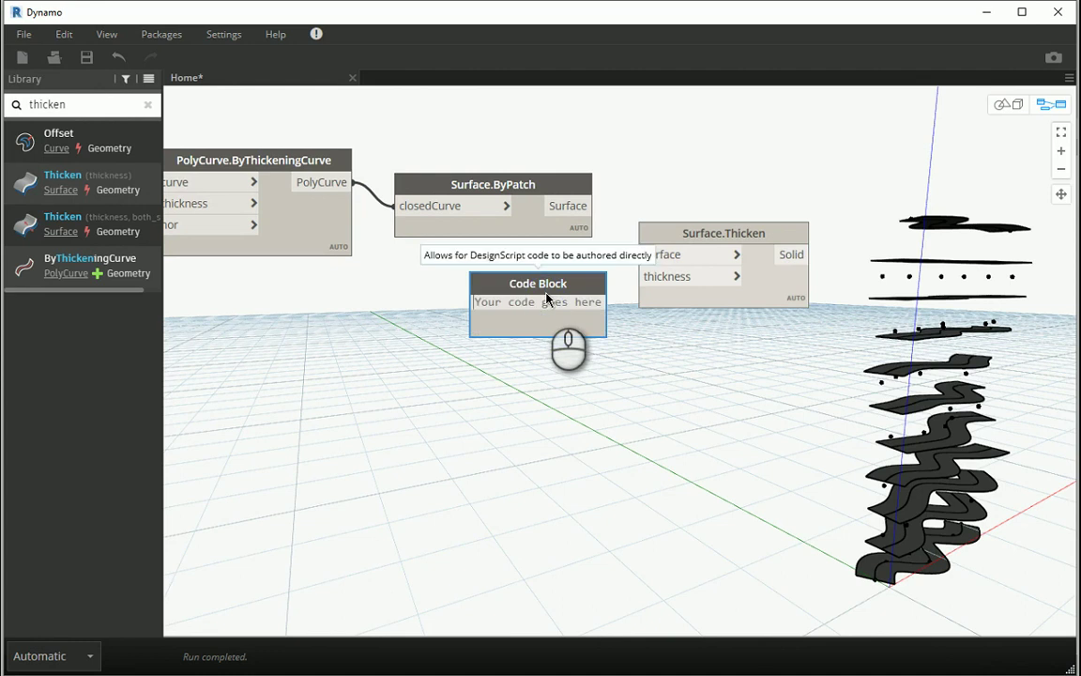
pyautogui.write('003')
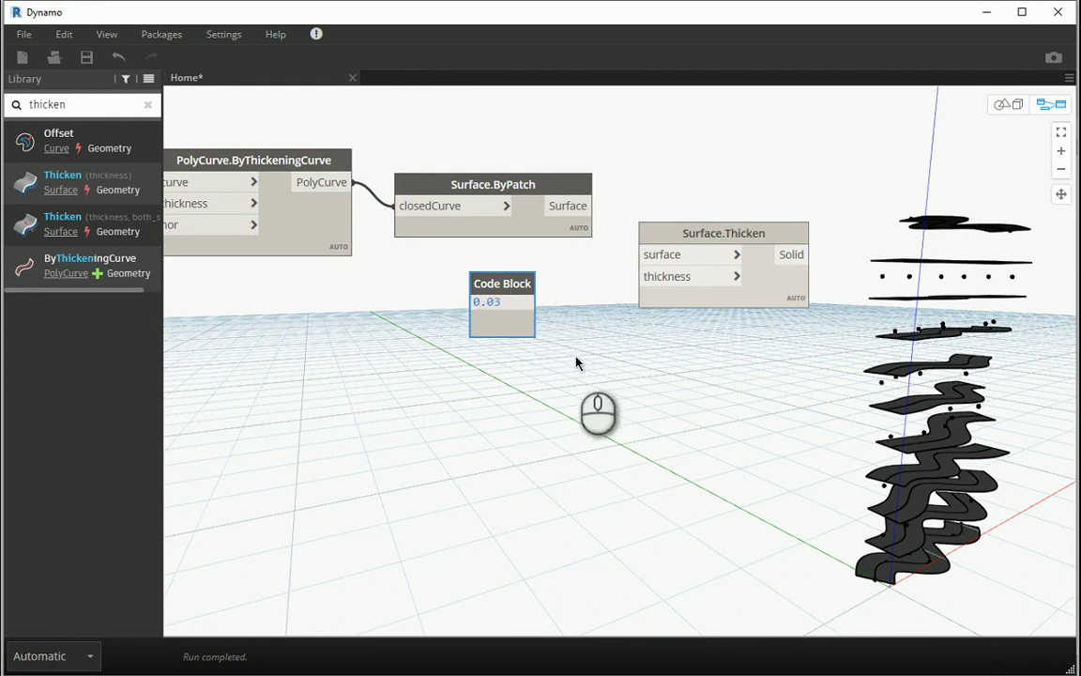
pyautogui.moveTo(532, 328); pyautogui.dragTo(641, 276)
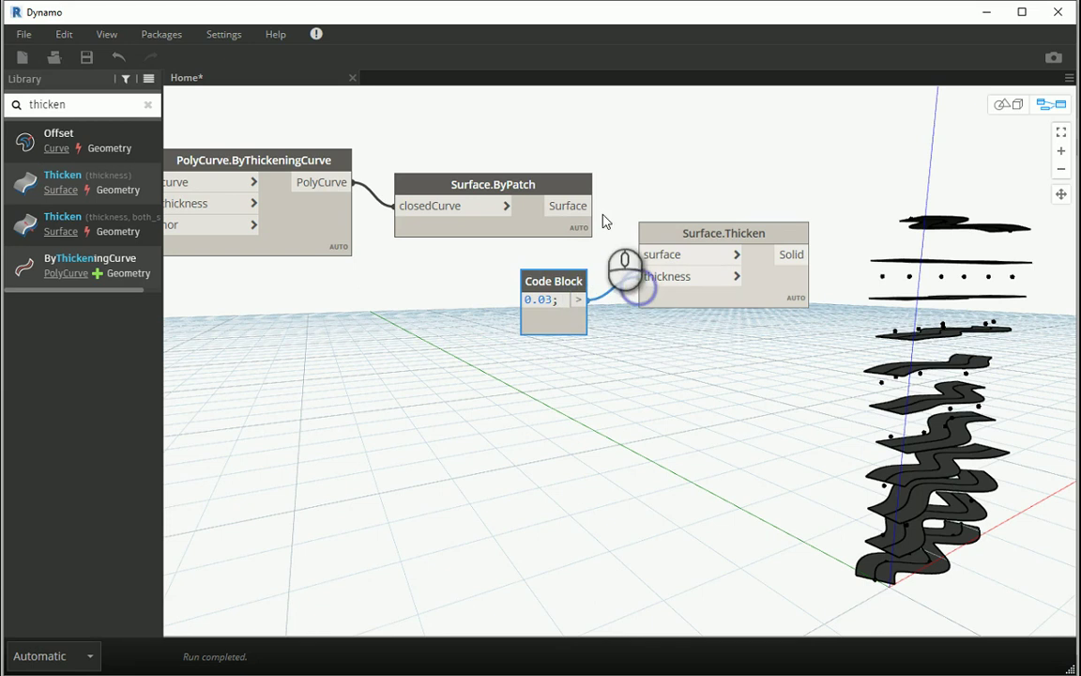
pyautogui.moveTo(593, 206); pyautogui.dragTo(641, 254)
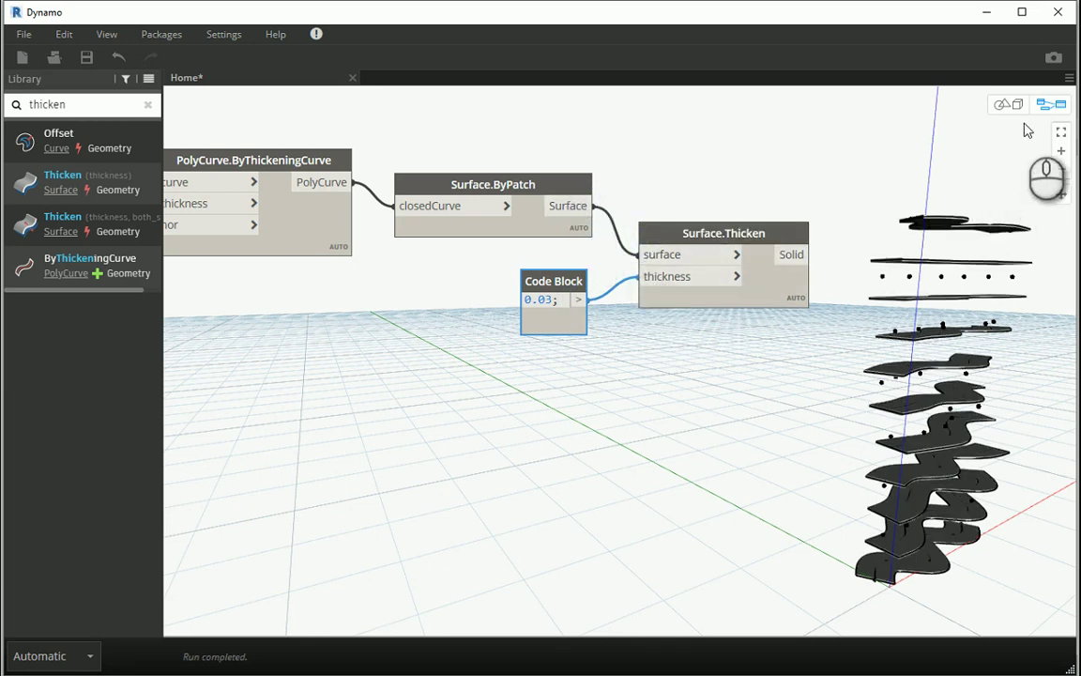
# Examine the thickened solids from several angles in the 3D preview
pyautogui.click(1004, 104)
pyautogui.moveTo(941, 411); pyautogui.dragTo(920, 413)
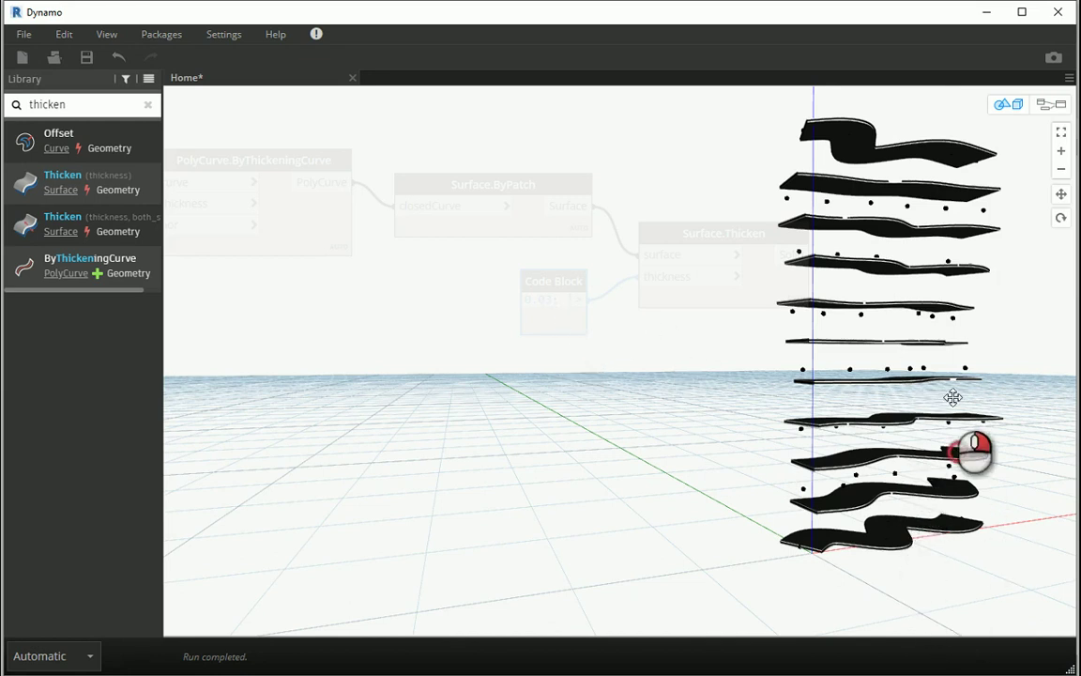
pyautogui.moveTo(954, 393)
pyautogui.mouseDown()
pyautogui.moveTo(957, 467)
pyautogui.moveTo(965, 407)
pyautogui.mouseUp()
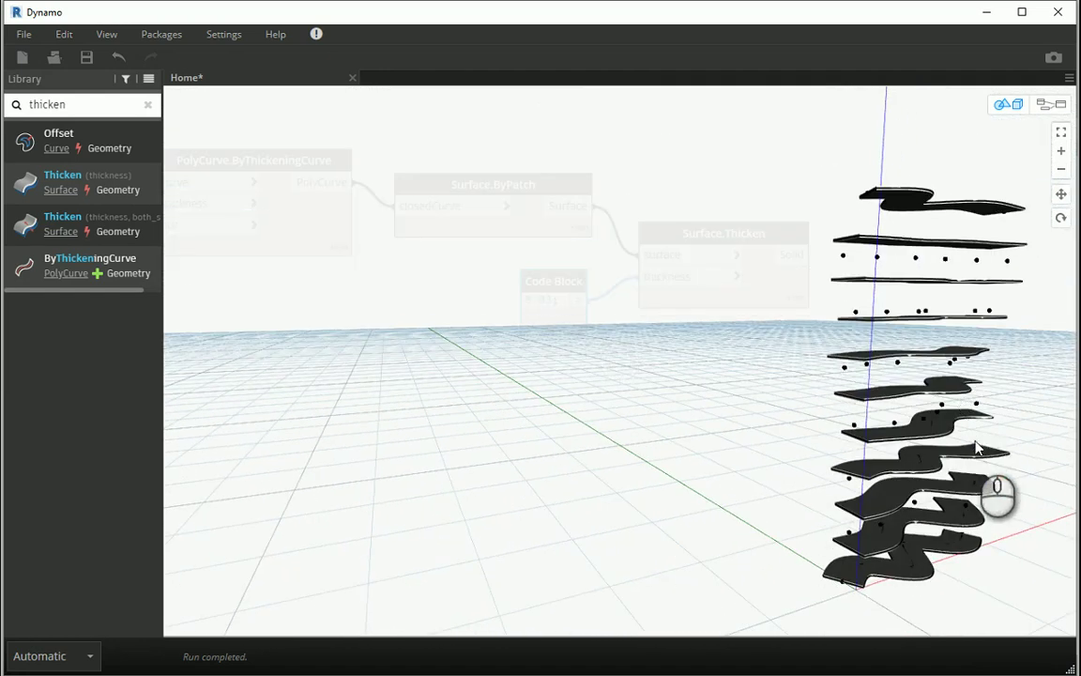
pyautogui.click(1050, 104)
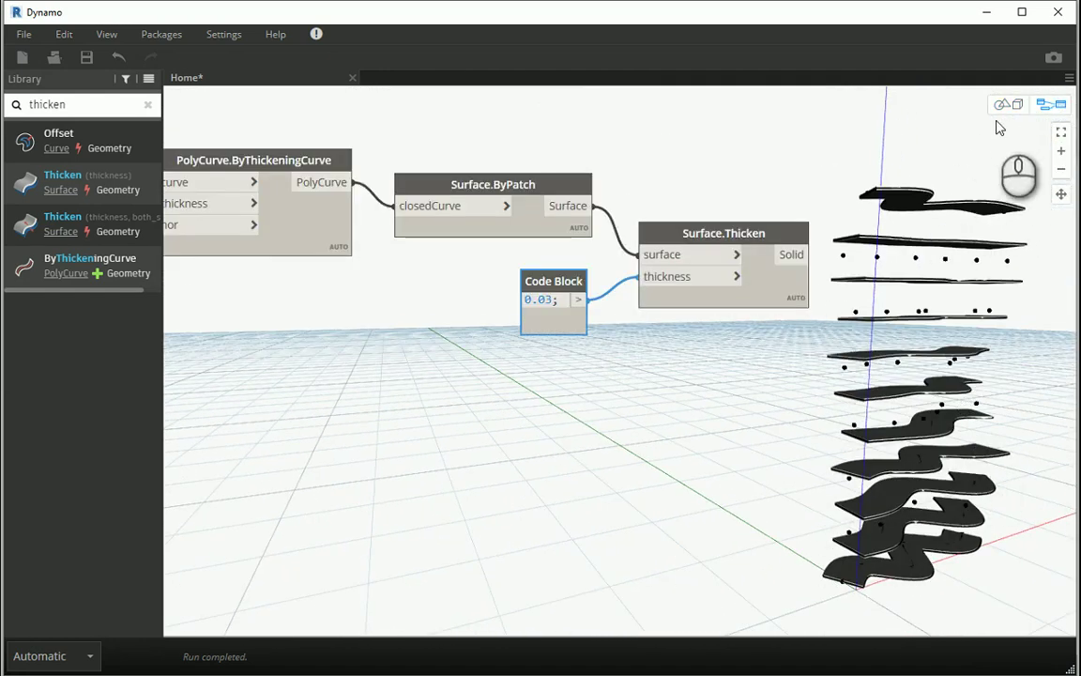
pyautogui.click(1001, 108)
pyautogui.click(1048, 105)
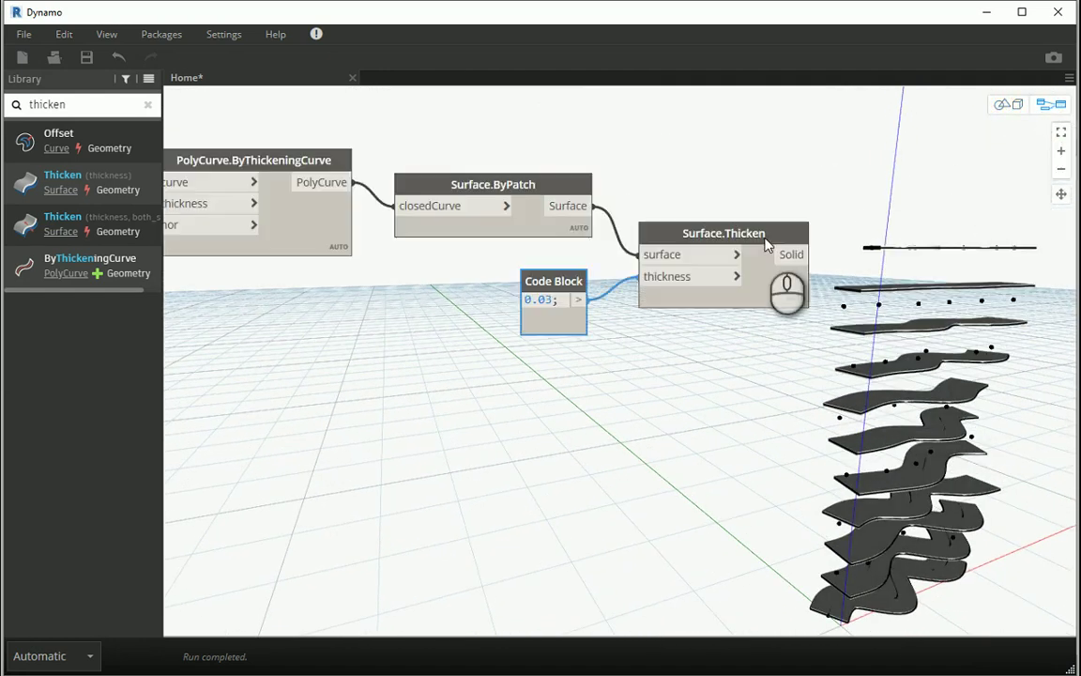
# Set the Code Block feeding the y input of the division node to 3.5
pyautogui.scroll(-2, 787, 259)
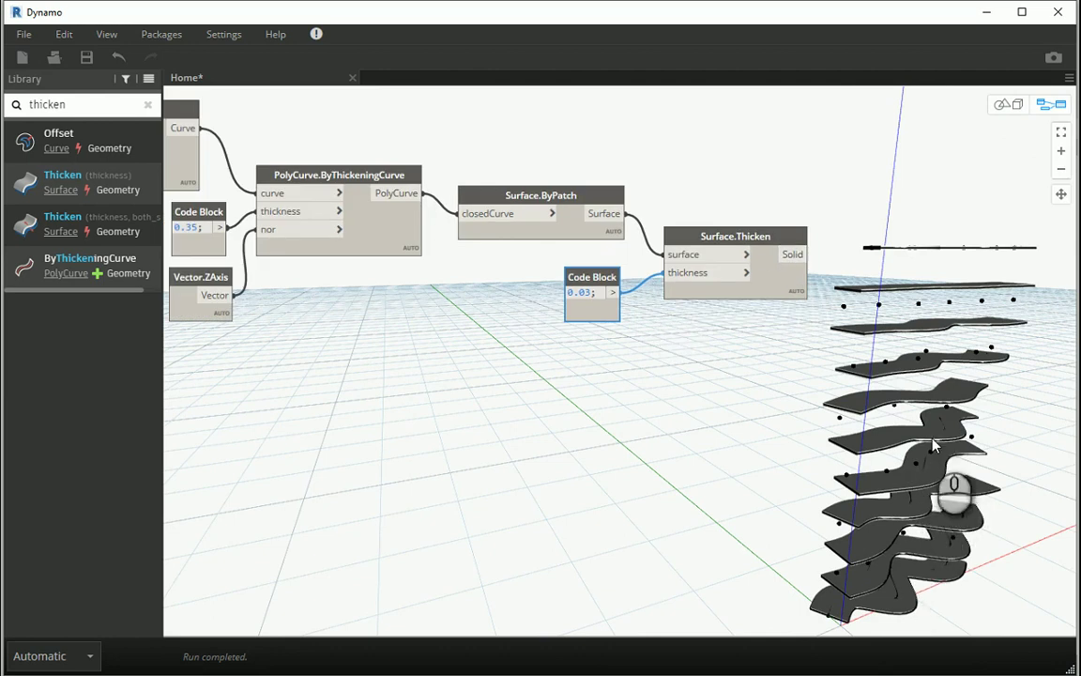
pyautogui.scroll(-3, 748, 283)
pyautogui.scroll(1, 608, 307)
pyautogui.scroll(2, 249, 335)
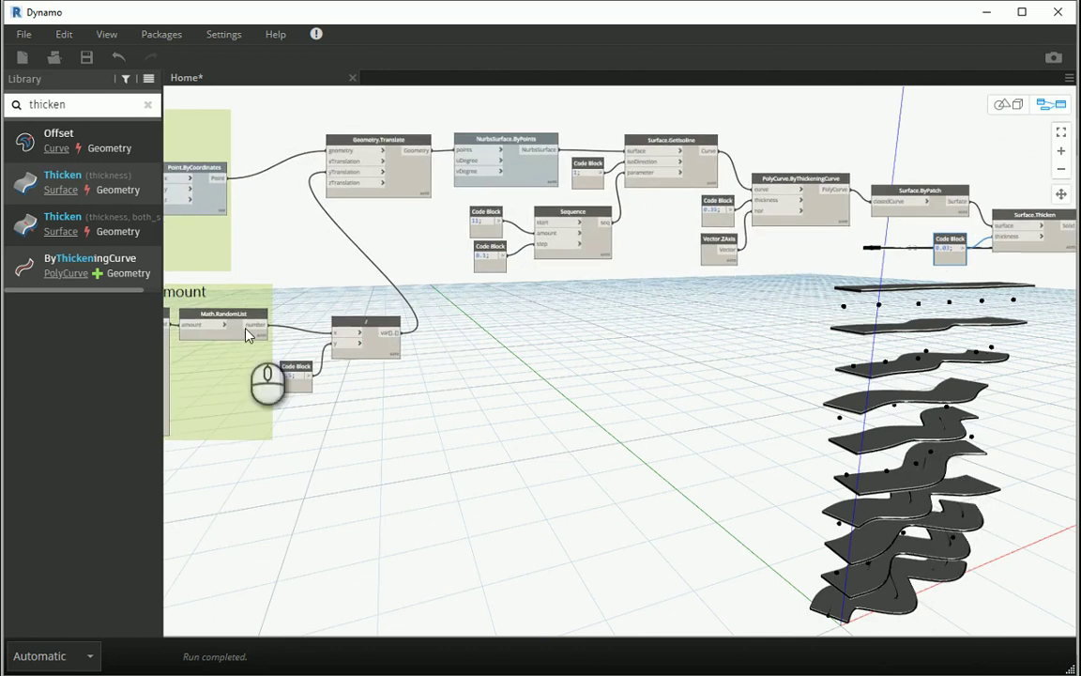
pyautogui.scroll(3, 375, 355)
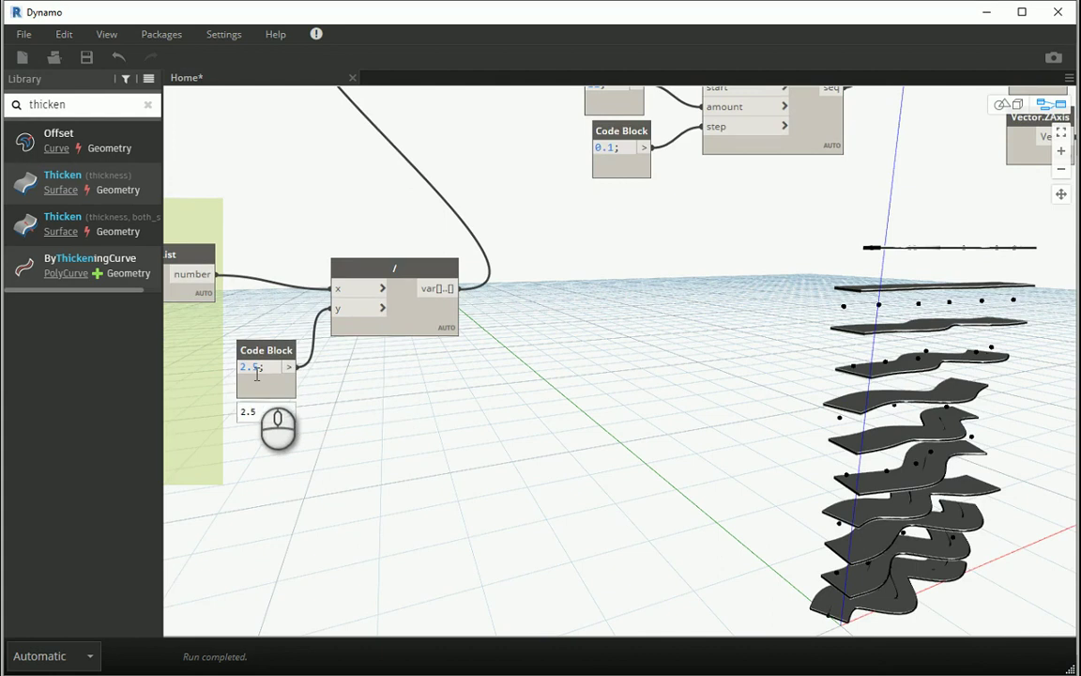
pyautogui.moveTo(430, 309); pyautogui.dragTo(460, 469, button='middle')
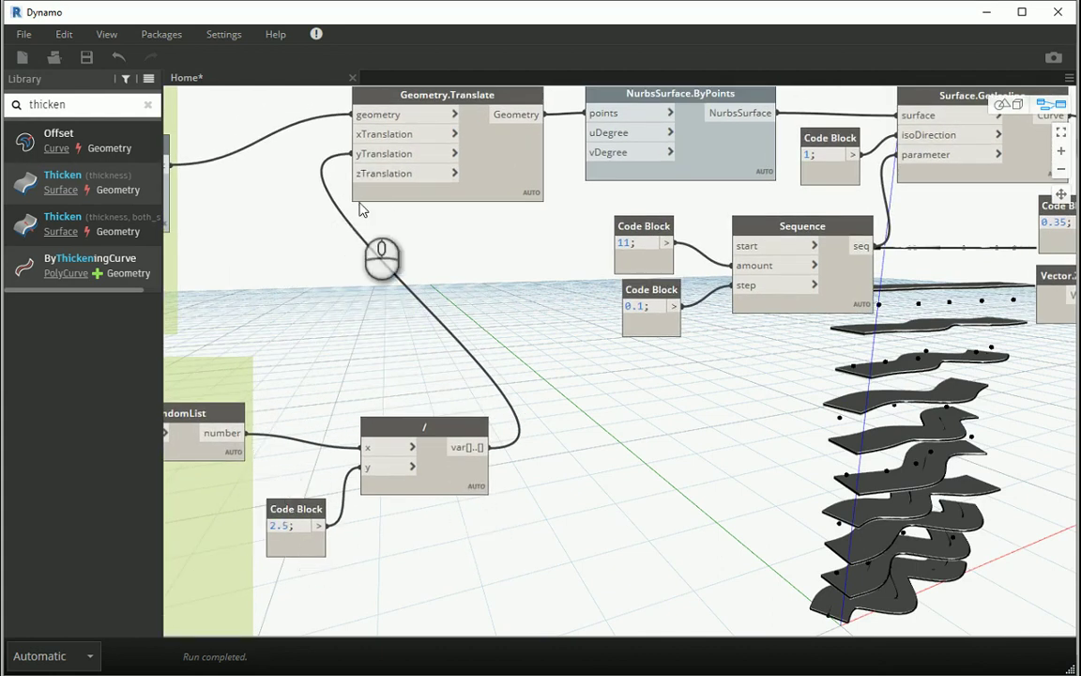
pyautogui.doubleClick(287, 526)
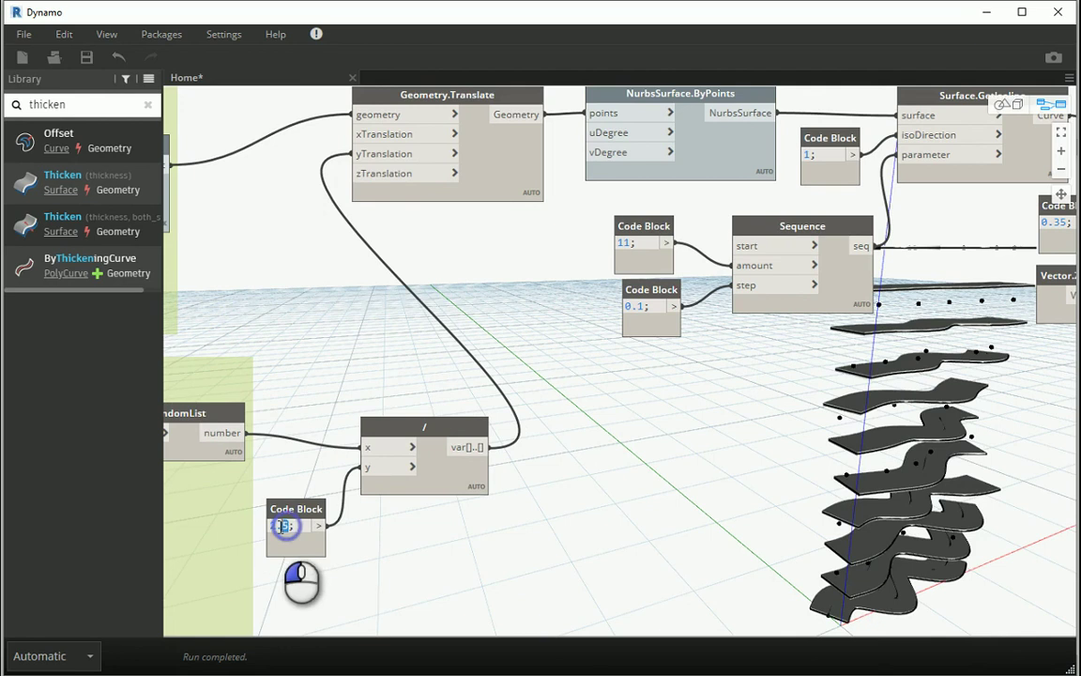
pyautogui.write('3.5;')
pyautogui.click(395, 551)
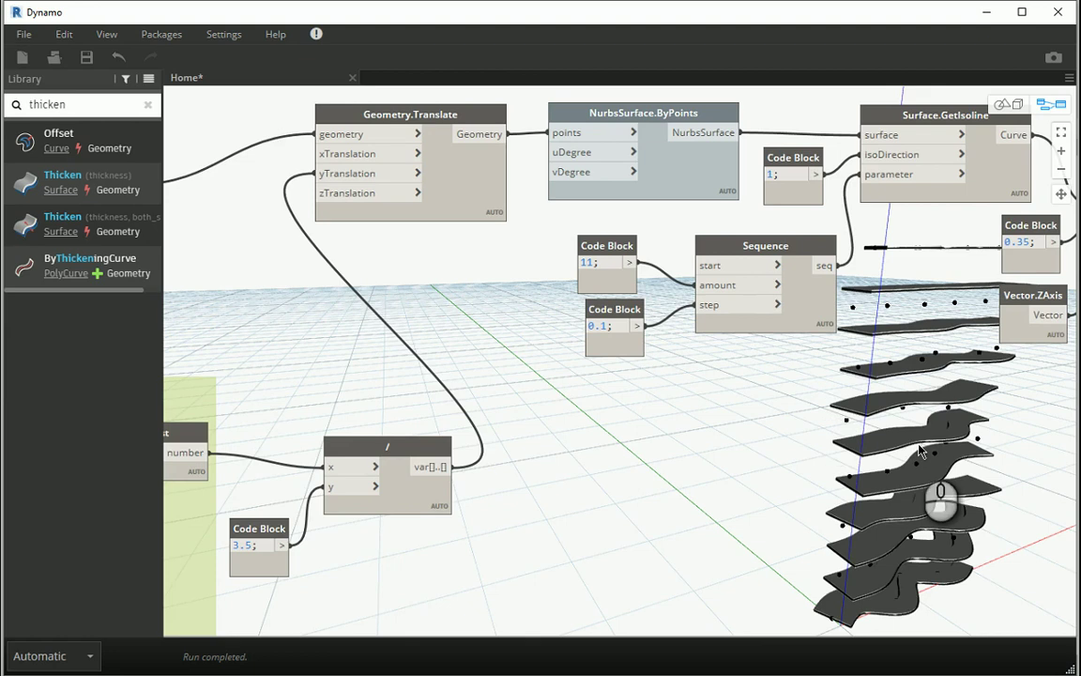
# Set the thickness Code Block of Surface.Thicken to 0.04
pyautogui.moveTo(918, 450); pyautogui.dragTo(790, 425, button='middle')
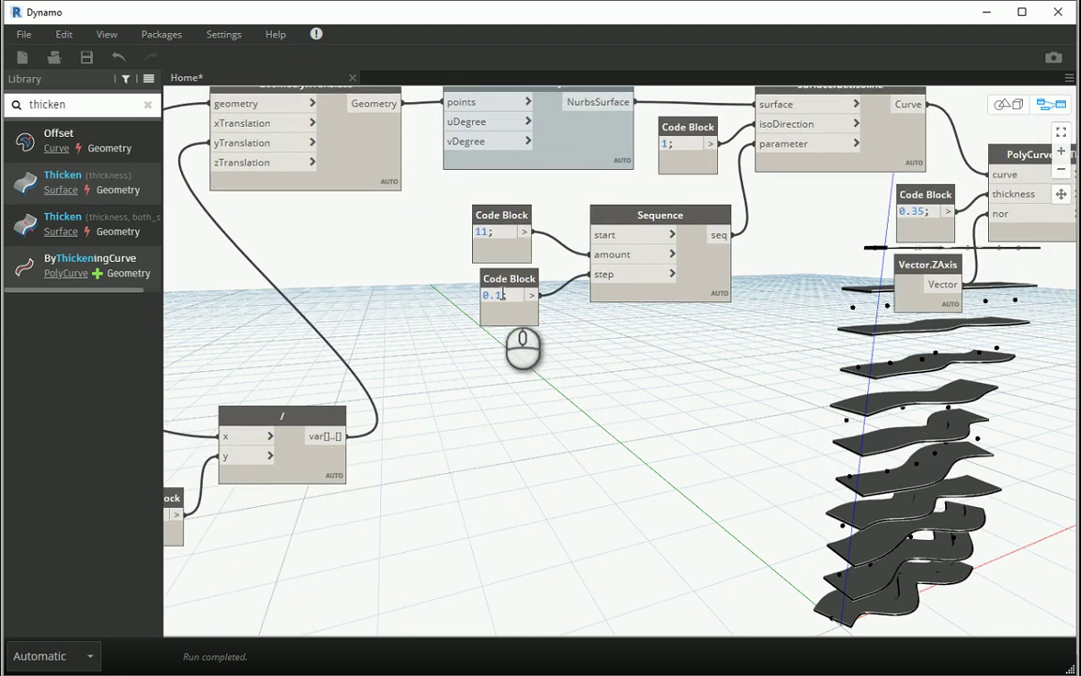
pyautogui.scroll(-3, 500, 296)
pyautogui.scroll(3, 789, 370)
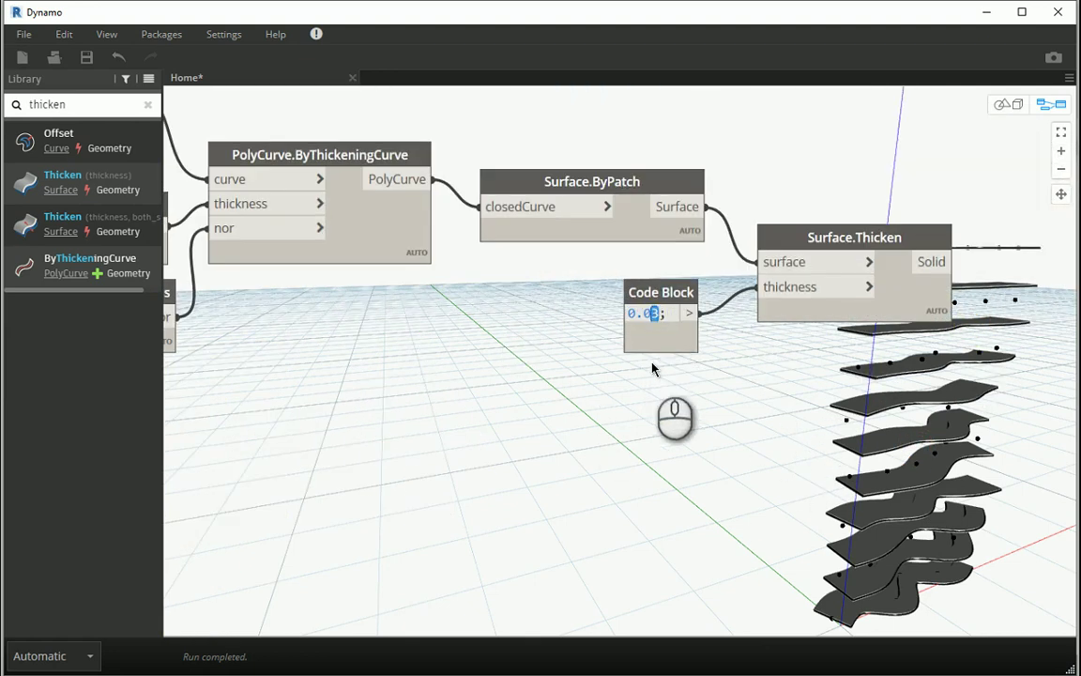
pyautogui.write('4')
pyautogui.click(650, 422)
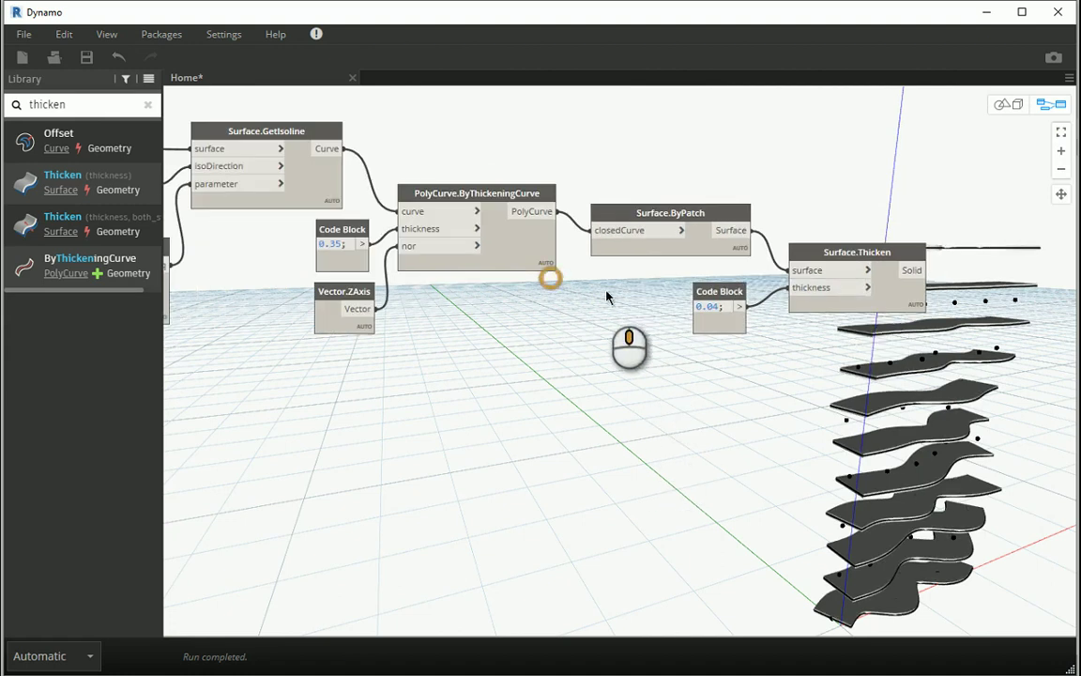
# Turn off the geometry preview of the Geometry.Translate node to hide its points
pyautogui.moveTo(608, 300); pyautogui.dragTo(723, 307, button='middle')
pyautogui.scroll(-3, 878, 237)
pyautogui.scroll(4, 876, 236)
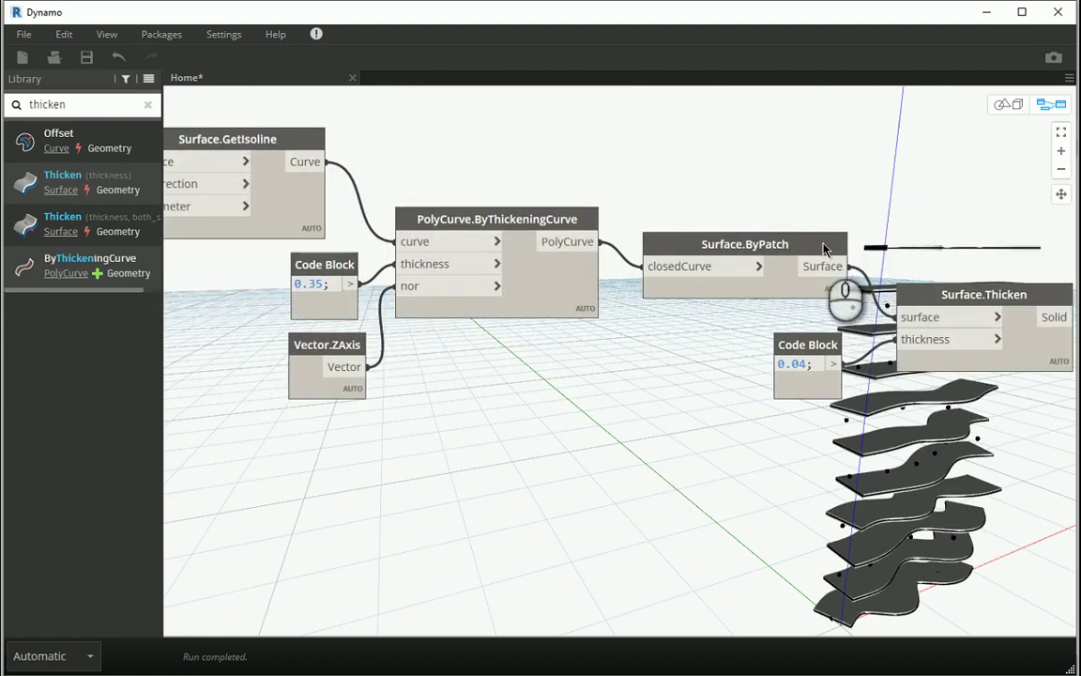
pyautogui.scroll(-3, 798, 267)
pyautogui.moveTo(233, 355); pyautogui.dragTo(579, 392, button='middle')
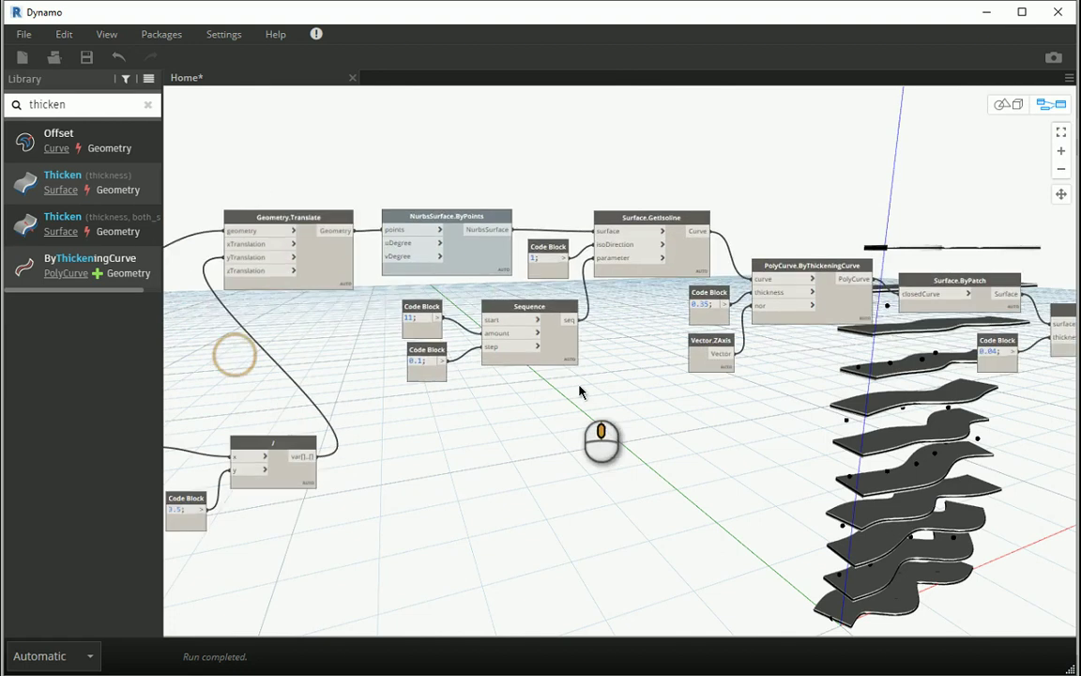
pyautogui.moveTo(476, 369); pyautogui.dragTo(723, 389, button='middle')
pyautogui.scroll(2, 443, 253)
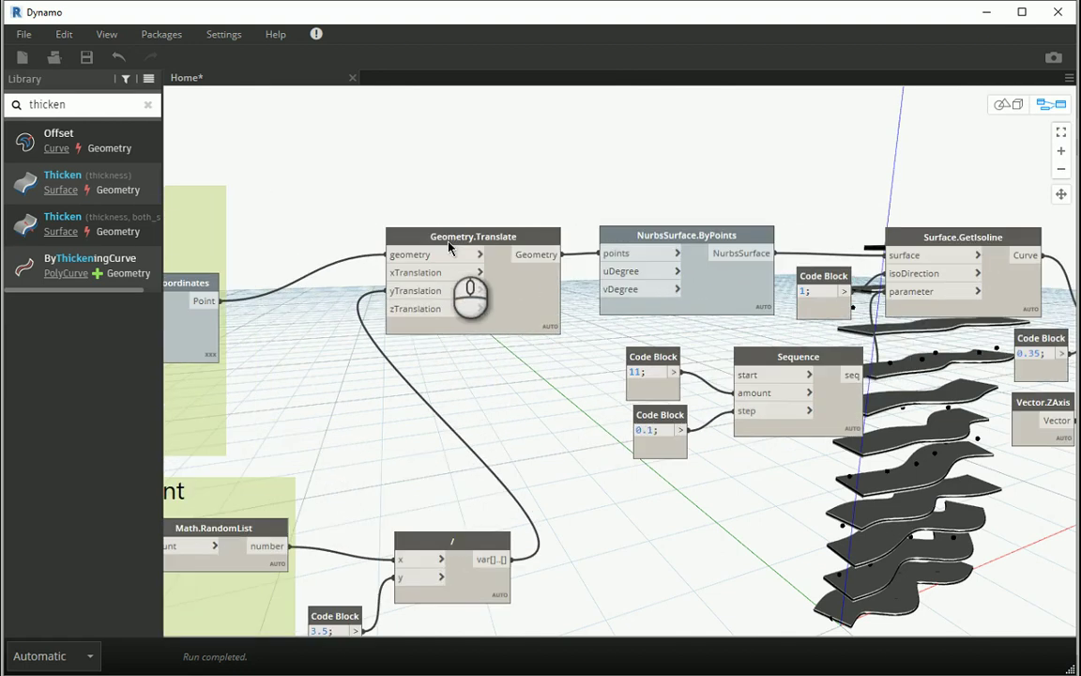
pyautogui.rightClick(451, 235)
pyautogui.click(470, 350)
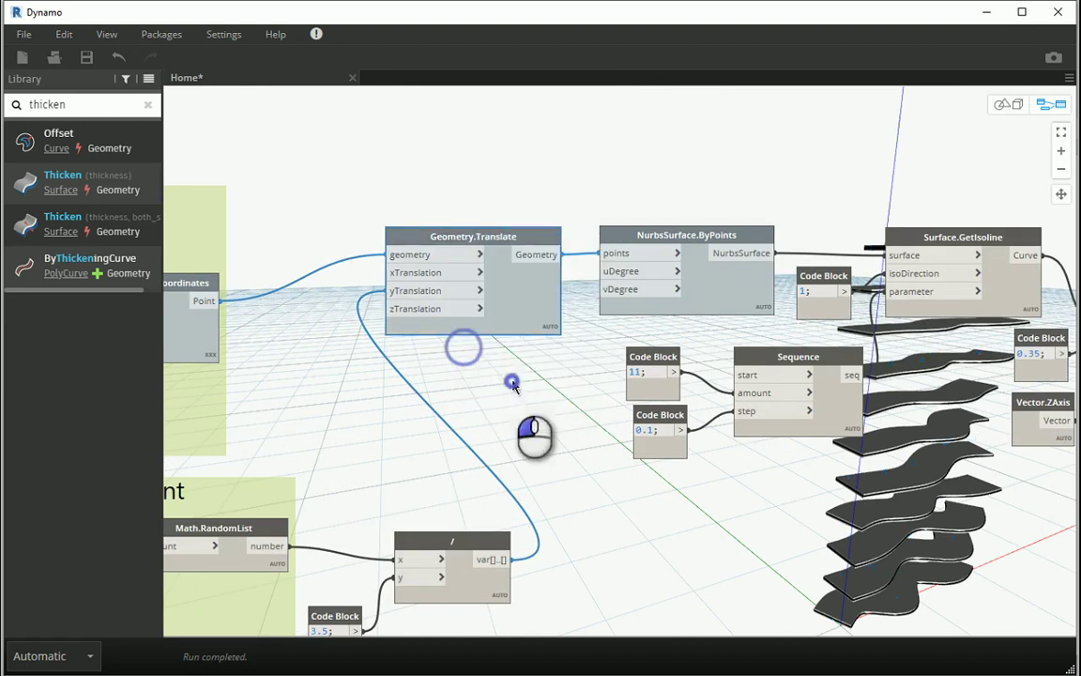
# Group the Geometry.Translate, NurbsSurface.ByPoints, division and 3.5 Code Block nodes as "NURBS Surface", and move NurbsSurface.ByPoints closer to Geometry.Translate
pyautogui.scroll(-2, 460, 263)
pyautogui.moveTo(709, 292); pyautogui.dragTo(606, 275, button='middle')
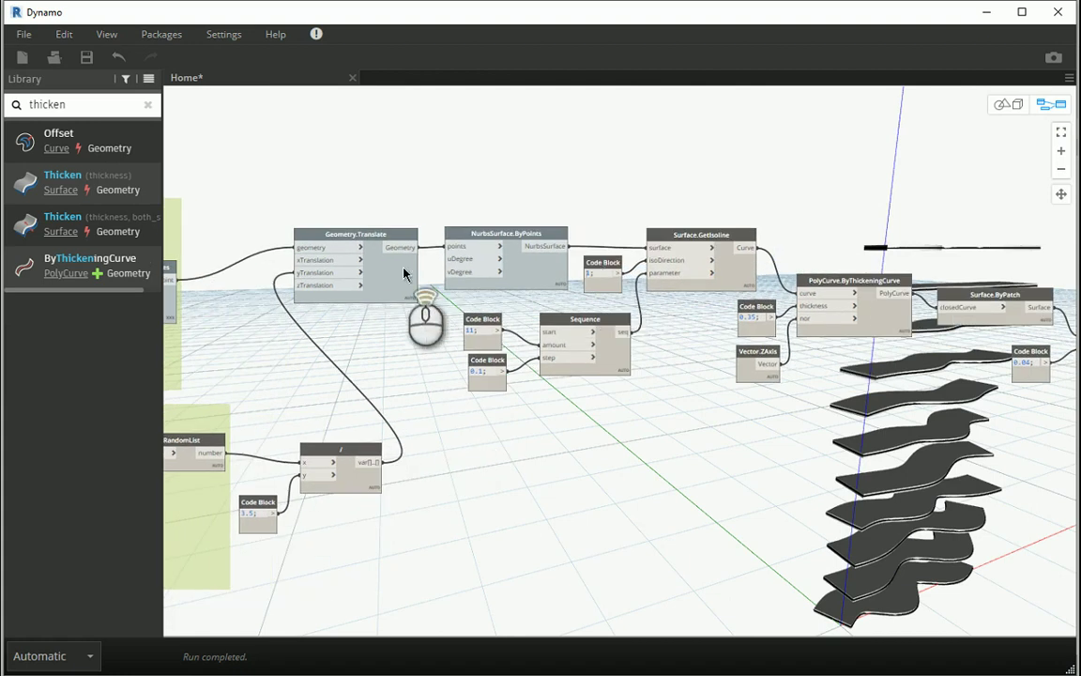
pyautogui.scroll(1, 403, 273)
pyautogui.scroll(-1, 413, 216)
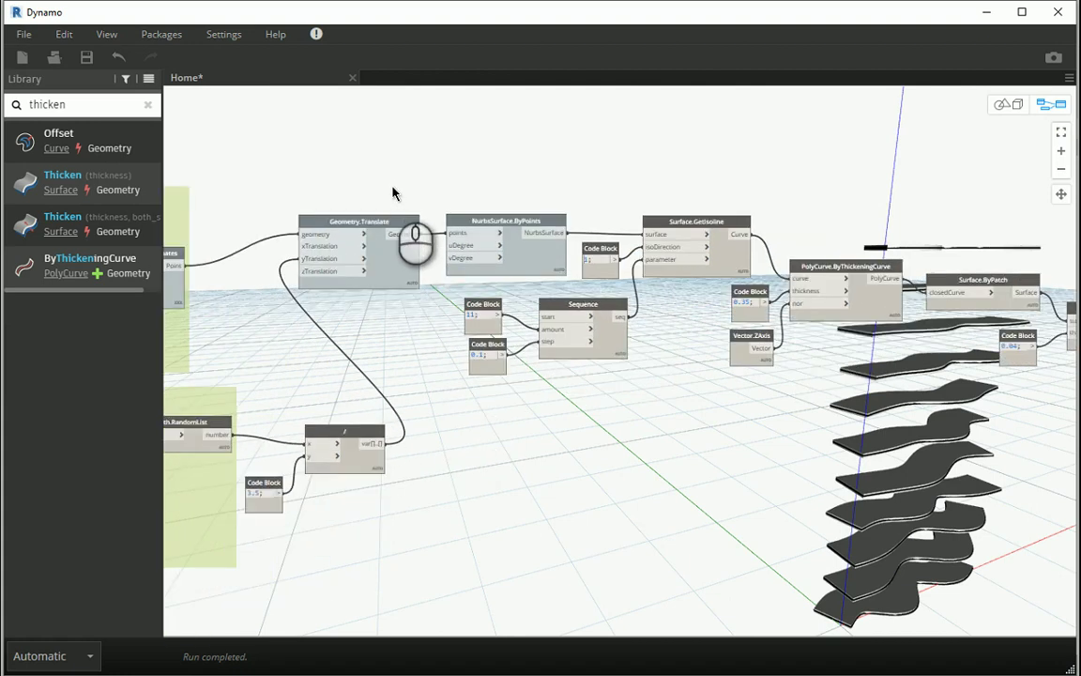
pyautogui.scroll(1, 393, 193)
pyautogui.moveTo(292, 446); pyautogui.dragTo(422, 466, button='middle')
pyautogui.moveTo(688, 540); pyautogui.dragTo(333, 187)
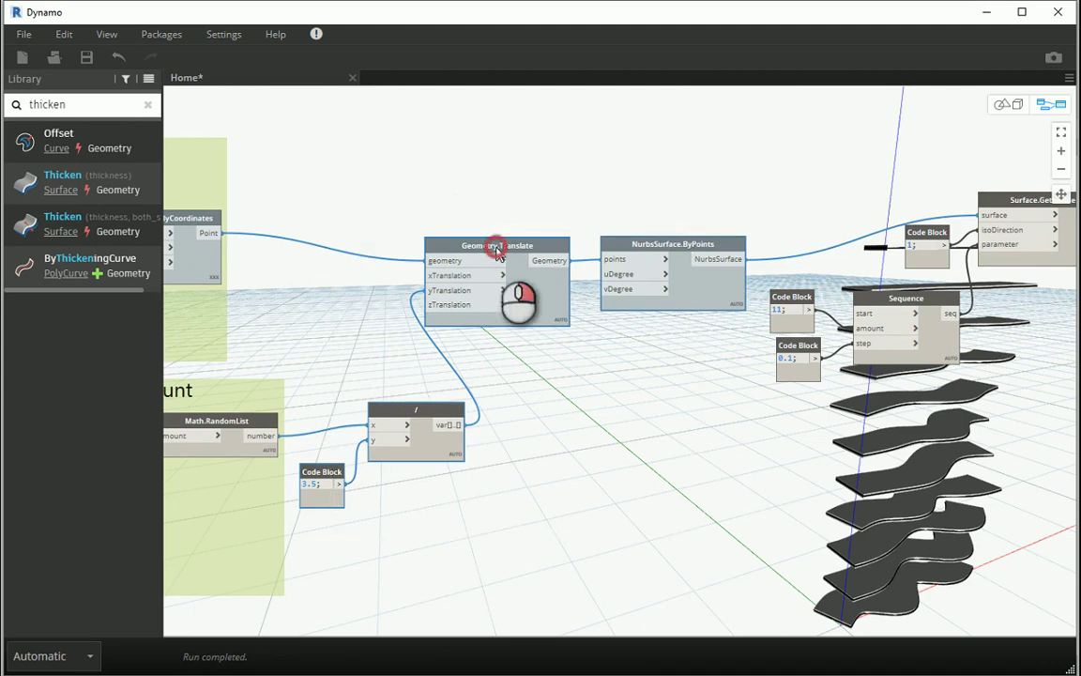
pyautogui.rightClick(498, 251)
pyautogui.click(563, 280)
pyautogui.click(510, 218)
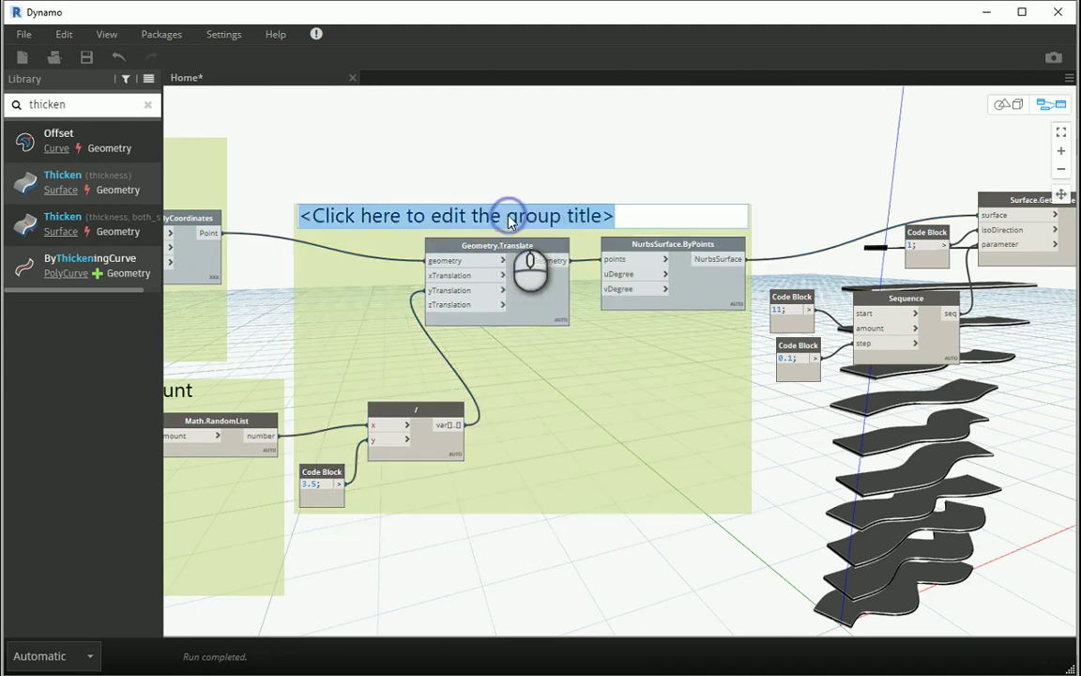
pyautogui.write('NURBS Surface')
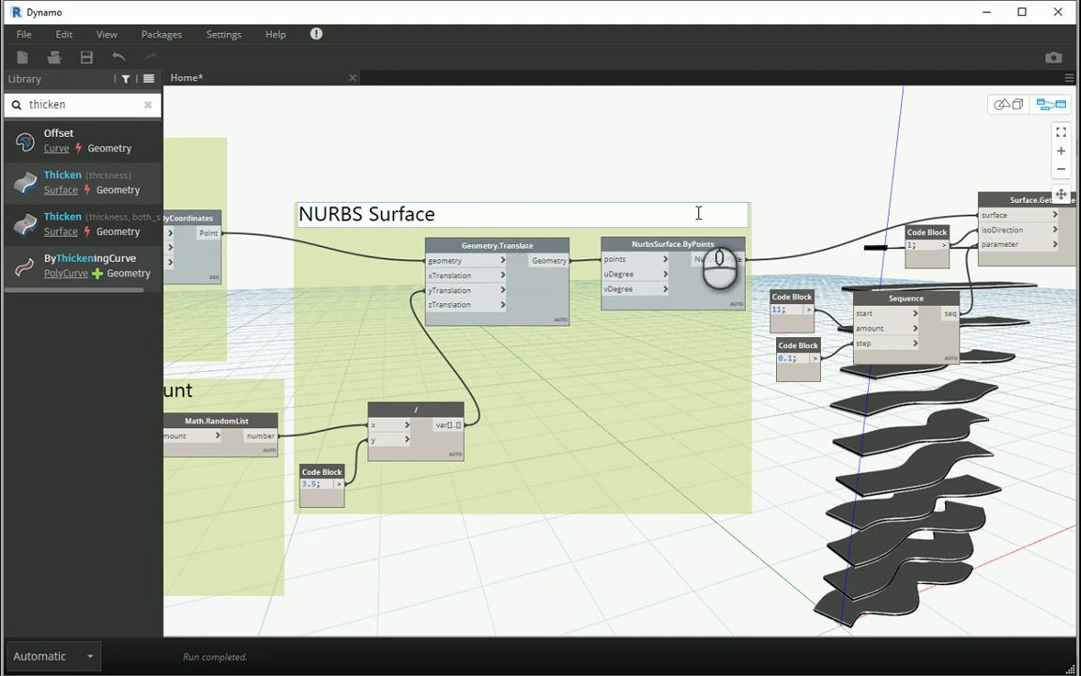
pyautogui.moveTo(662, 246); pyautogui.dragTo(643, 246)
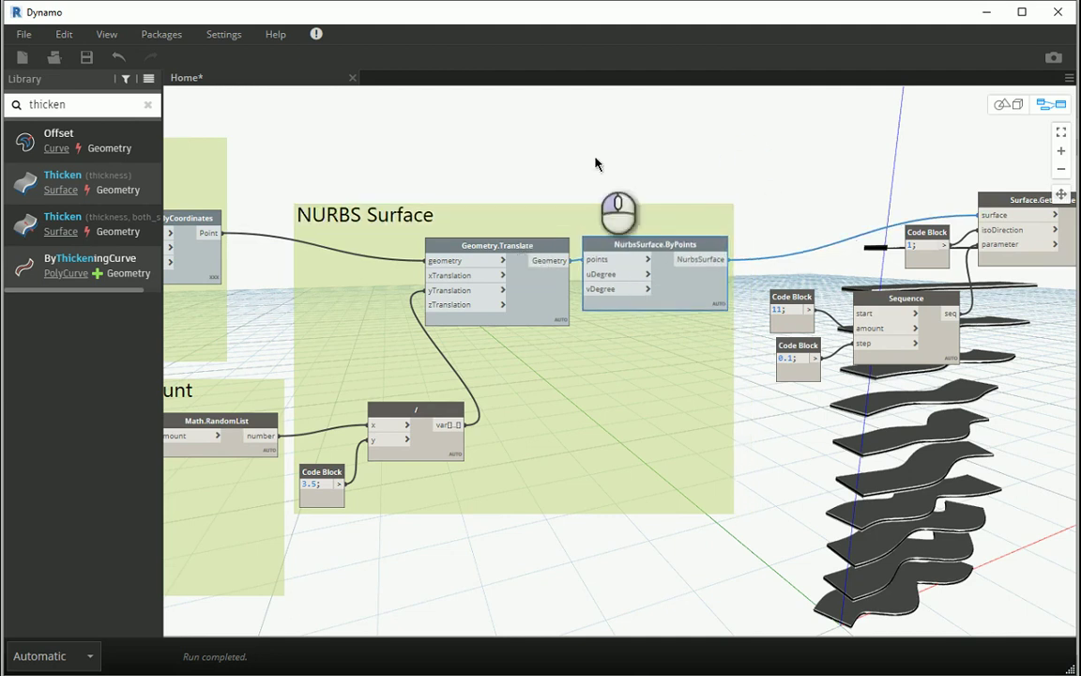
# Move Surface.GetIsoline and its Sequence and Code Block input nodes together closer to the NURBS Surface group
pyautogui.moveTo(686, 277); pyautogui.dragTo(202, 268, button='middle')
pyautogui.scroll(2, 568, 237)
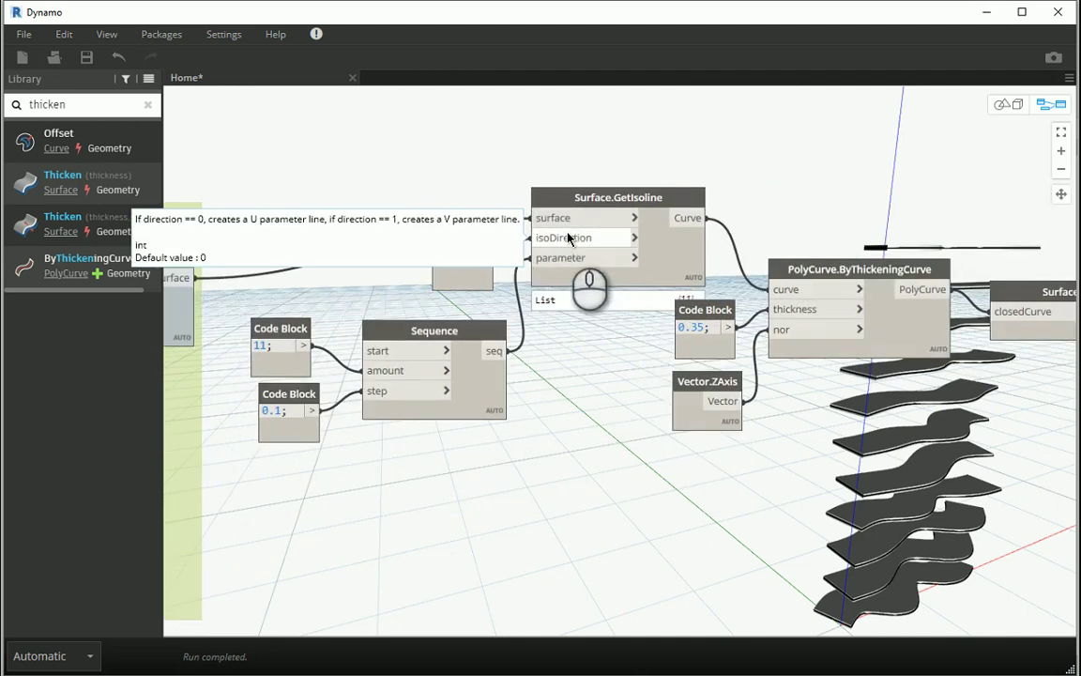
pyautogui.scroll(-1, 573, 239)
pyautogui.moveTo(579, 443); pyautogui.dragTo(318, 150)
pyautogui.moveTo(584, 209); pyautogui.dragTo(555, 225)
# Group Surface.GetIsoline with its Sequence and Code Block nodes, title the group "Isolines", and shift it slightly down
pyautogui.moveTo(604, 501); pyautogui.dragTo(304, 174)
pyautogui.rightClick(574, 217)
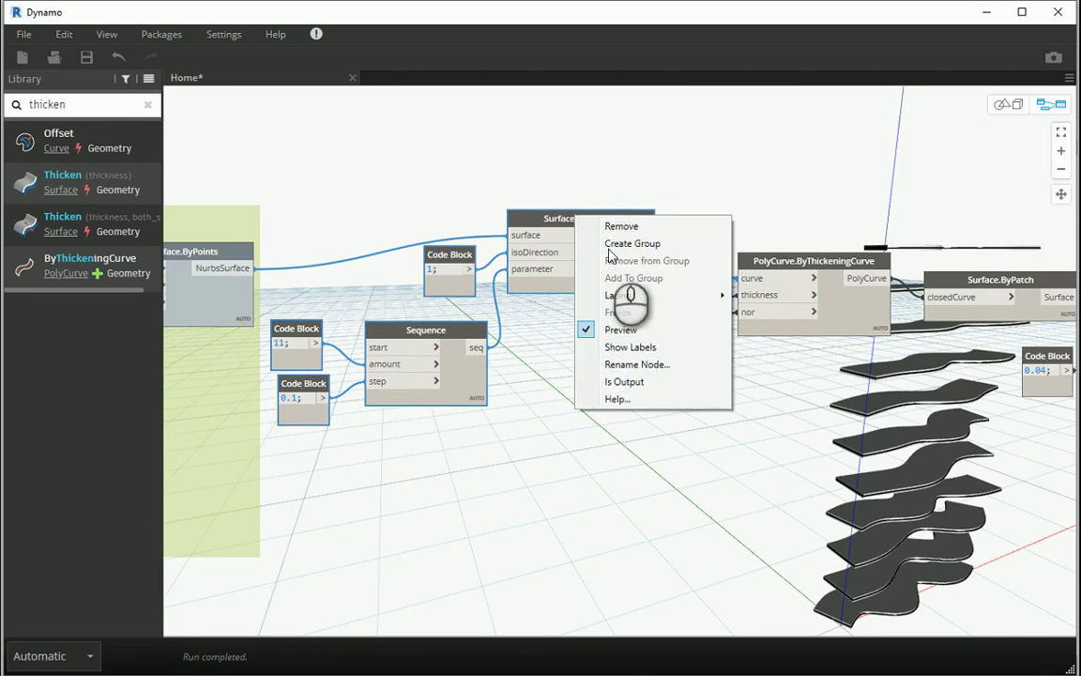
pyautogui.click(632, 243)
pyautogui.click(429, 188)
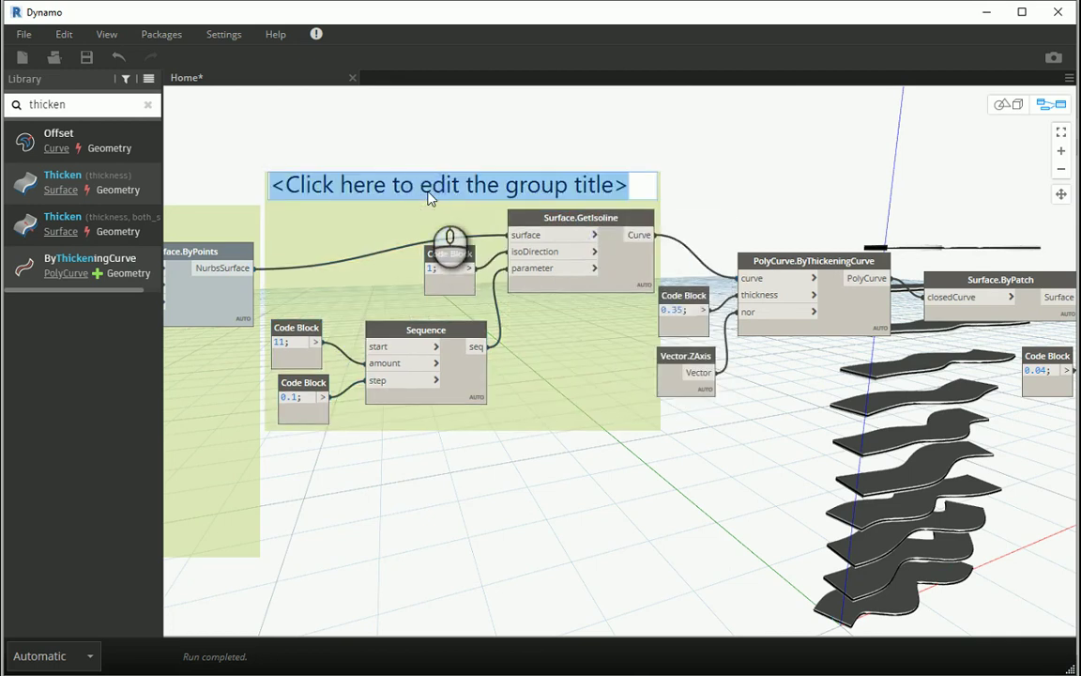
pyautogui.write('Isolines')
pyautogui.click(475, 139)
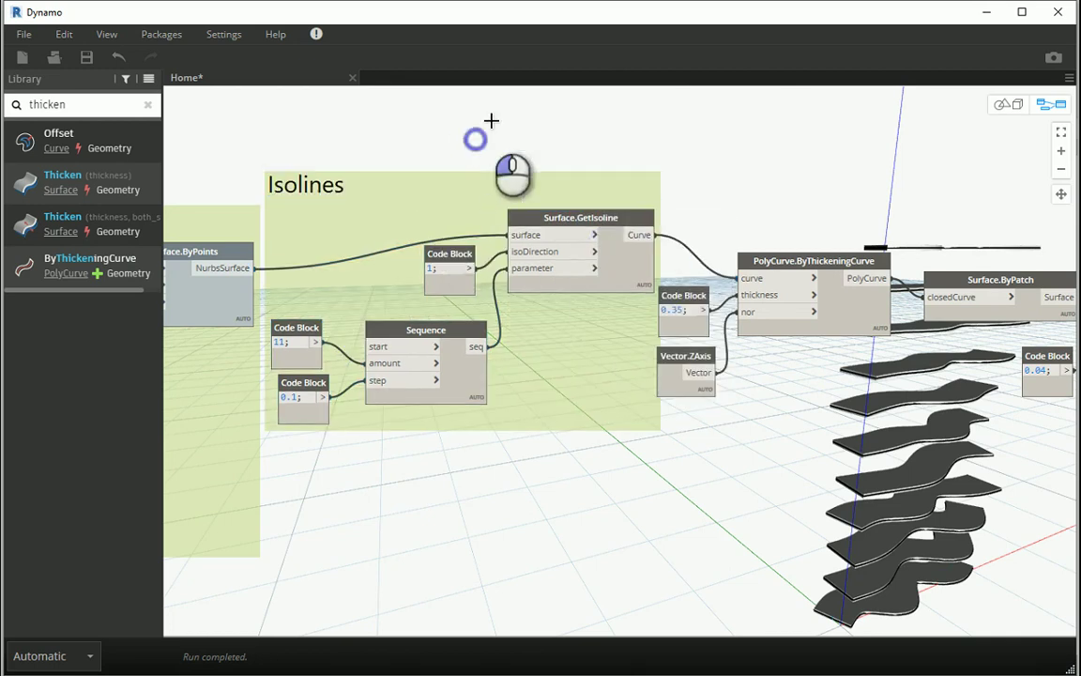
pyautogui.moveTo(486, 195); pyautogui.dragTo(483, 217)
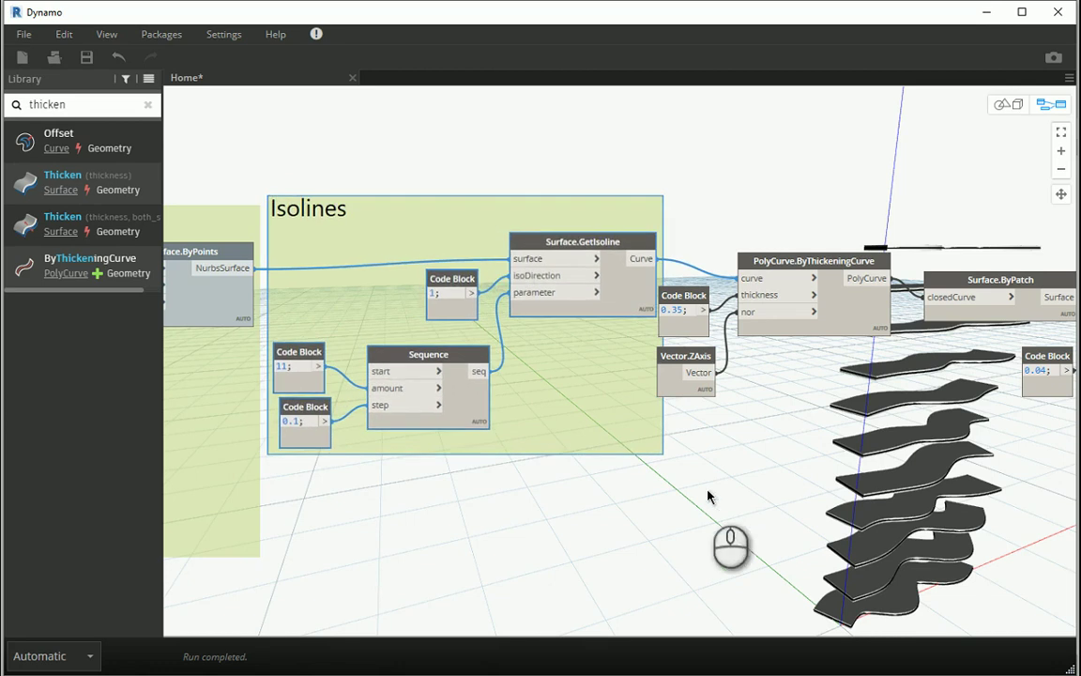
# Move PolyCurve.ByThickeningCurve and its input nodes clear of the Isolines group, and bring Surface.Thicken closer to Surface.ByPatch
pyautogui.scroll(1, 712, 480)
pyautogui.scroll(-2, 566, 439)
pyautogui.moveTo(560, 393); pyautogui.dragTo(449, 285)
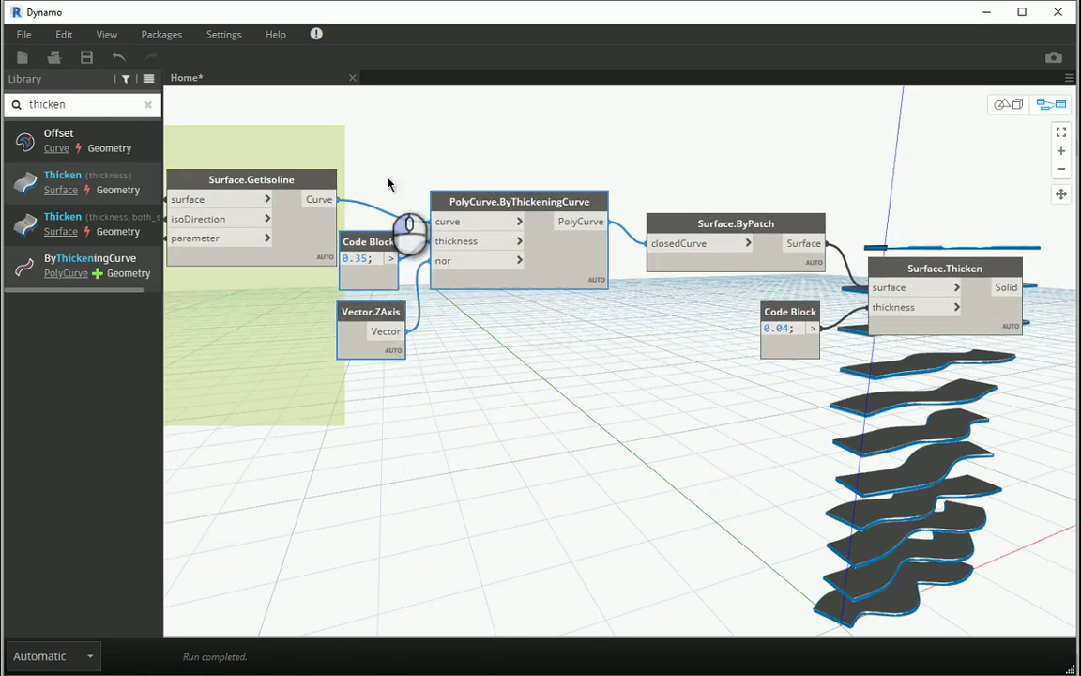
pyautogui.click(484, 214)
pyautogui.moveTo(498, 215); pyautogui.dragTo(509, 218)
pyautogui.click(514, 326)
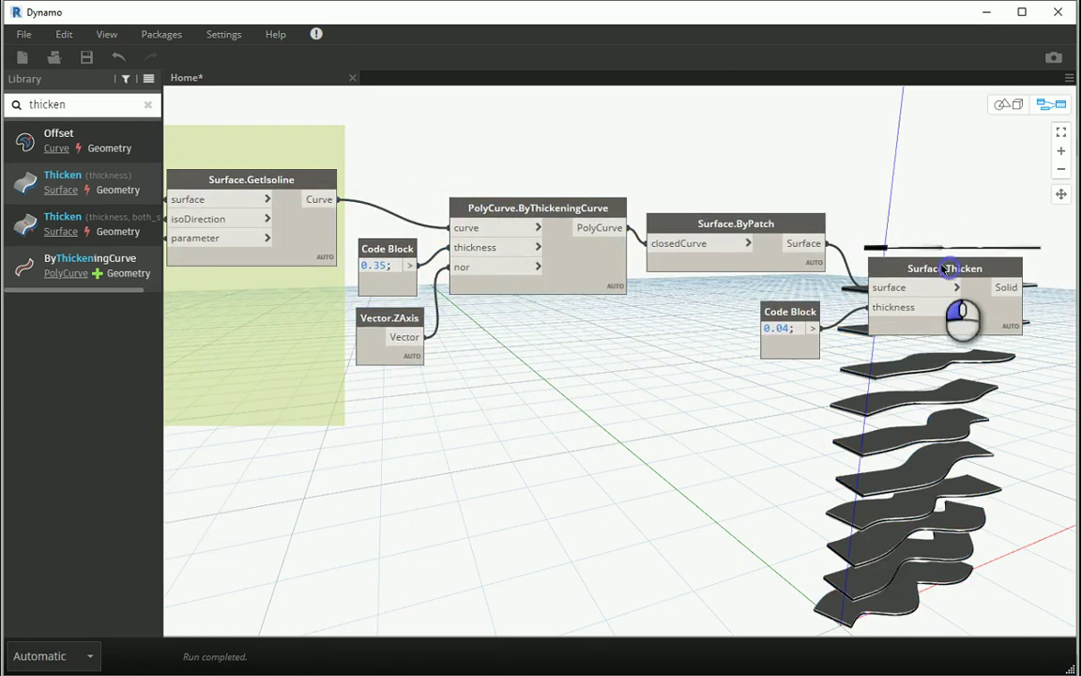
pyautogui.moveTo(941, 271); pyautogui.dragTo(923, 264)
pyautogui.click(615, 404)
pyautogui.moveTo(700, 420); pyautogui.dragTo(625, 426, button='middle')
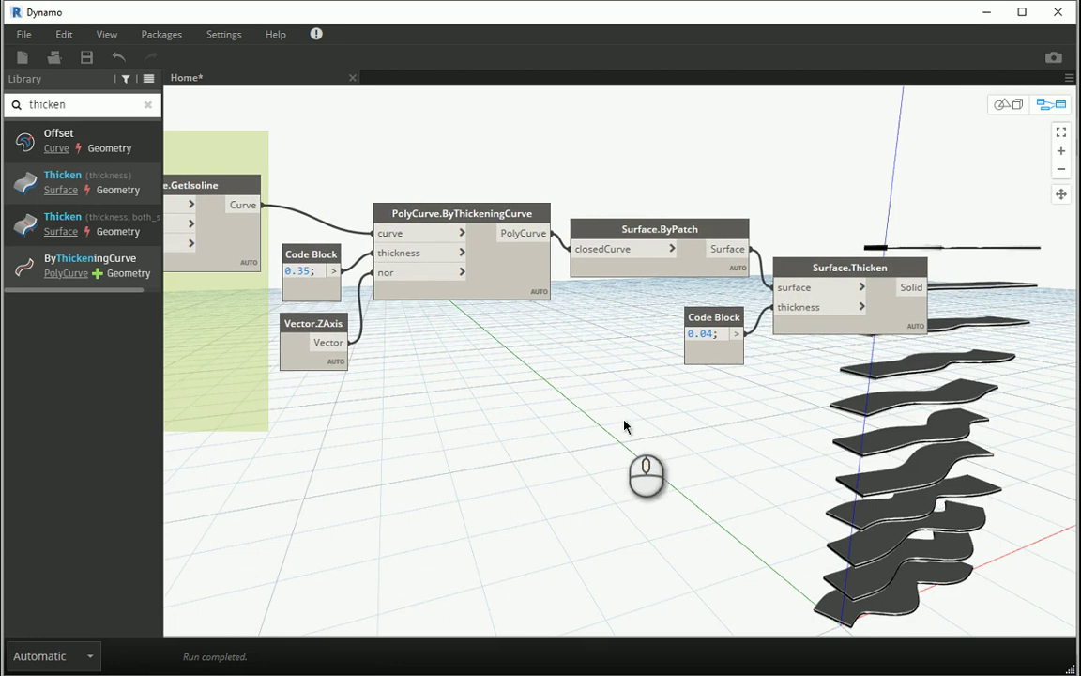
# Group the PolyCurve.ByThickeningCurve, Surface.ByPatch and Surface.Thicken nodes with their inputs, and title the group "Shelves"
pyautogui.moveTo(795, 437); pyautogui.dragTo(321, 143)
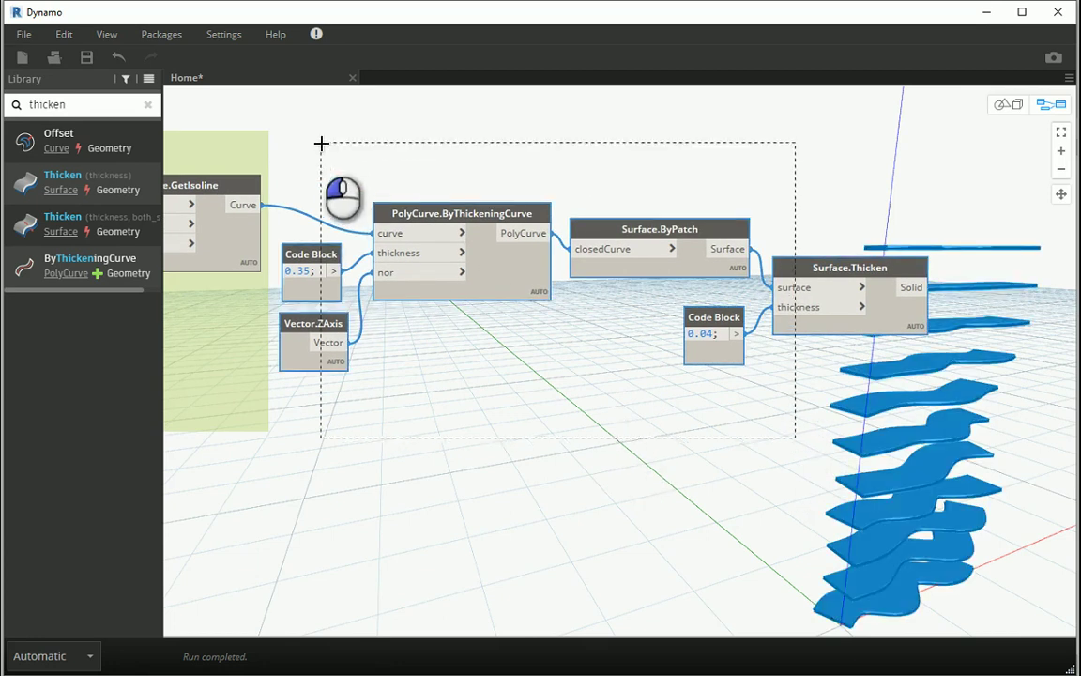
pyautogui.rightClick(498, 217)
pyautogui.click(554, 241)
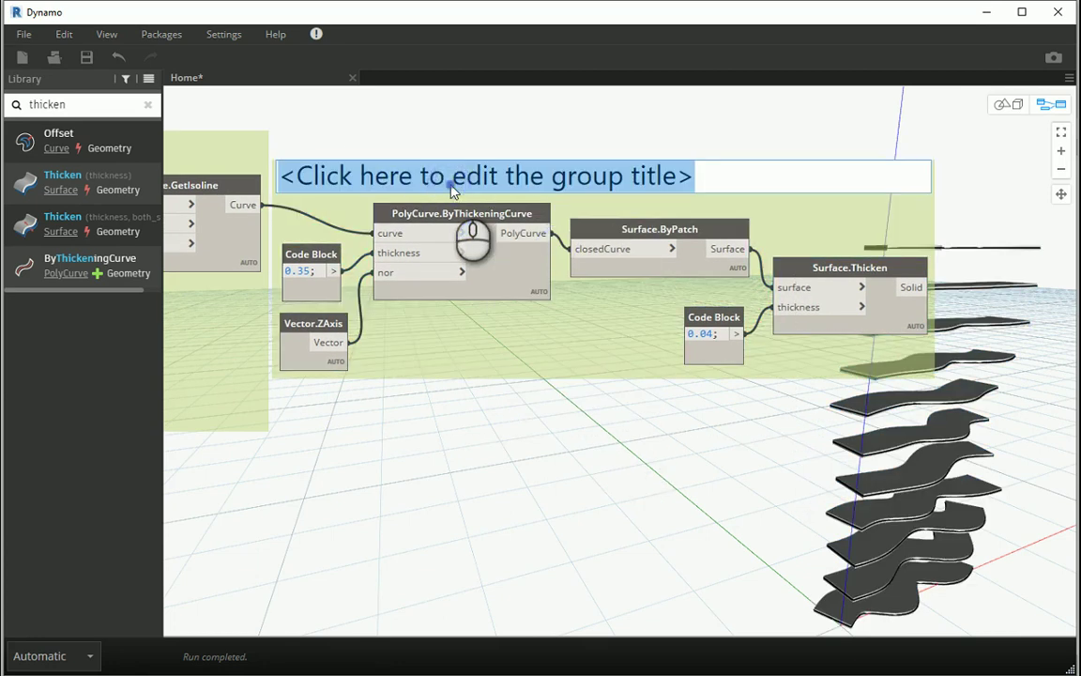
pyautogui.write('Shelves')
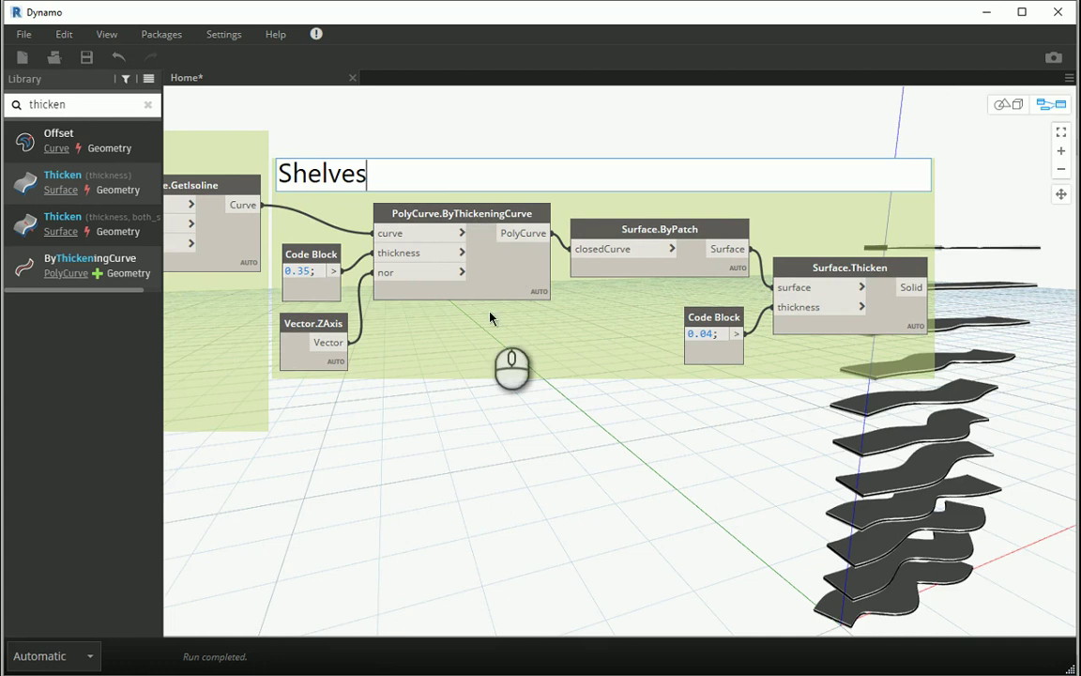
# Add an ImportInstance.ByGeometries node beside the Shelves group and connect the Solid output of Surface.Thicken to its geometries input
pyautogui.scroll(-5, 688, 441)
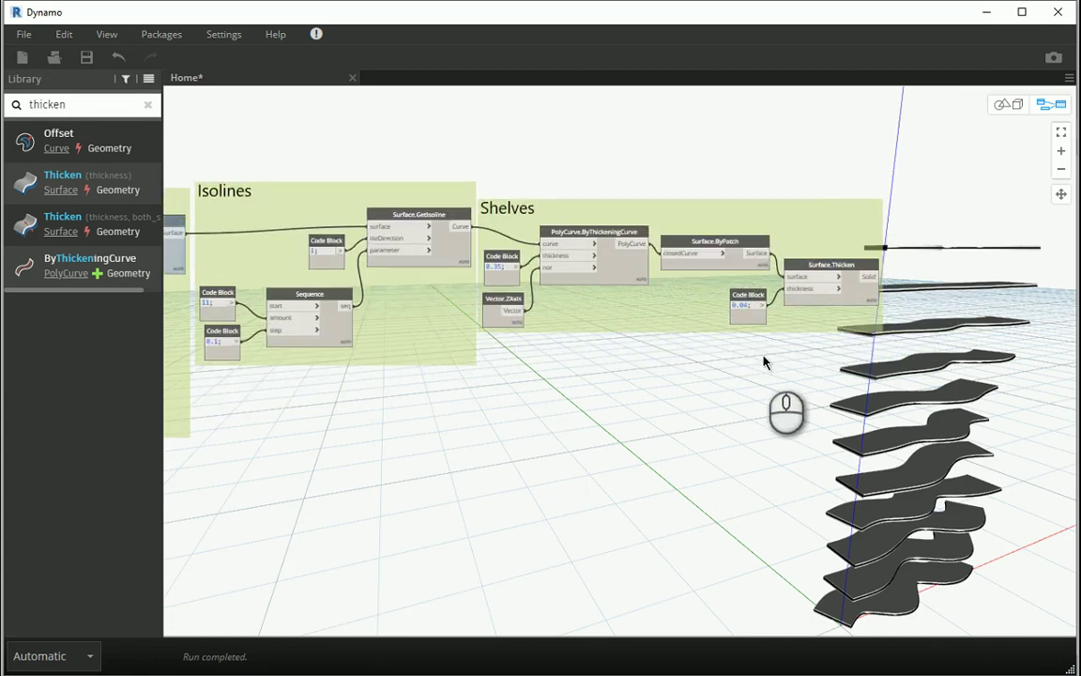
pyautogui.doubleClick(100, 106)
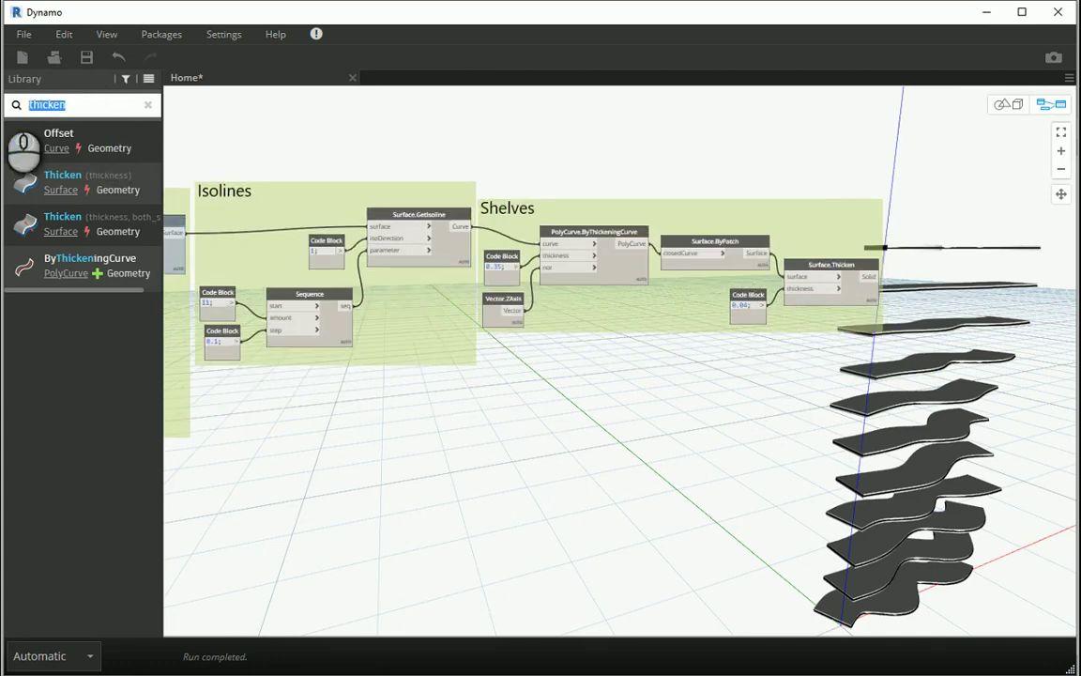
pyautogui.write('import')
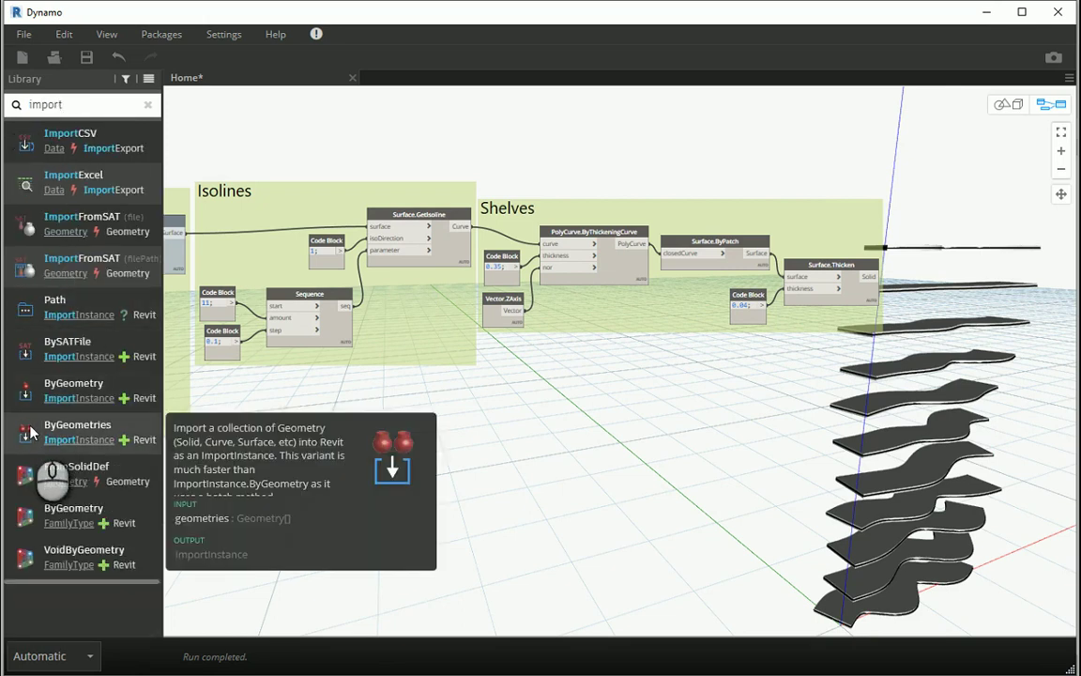
pyautogui.click(37, 427)
pyautogui.scroll(-2, 773, 386)
pyautogui.moveTo(783, 366); pyautogui.dragTo(504, 362, button='middle')
pyautogui.scroll(4, 464, 360)
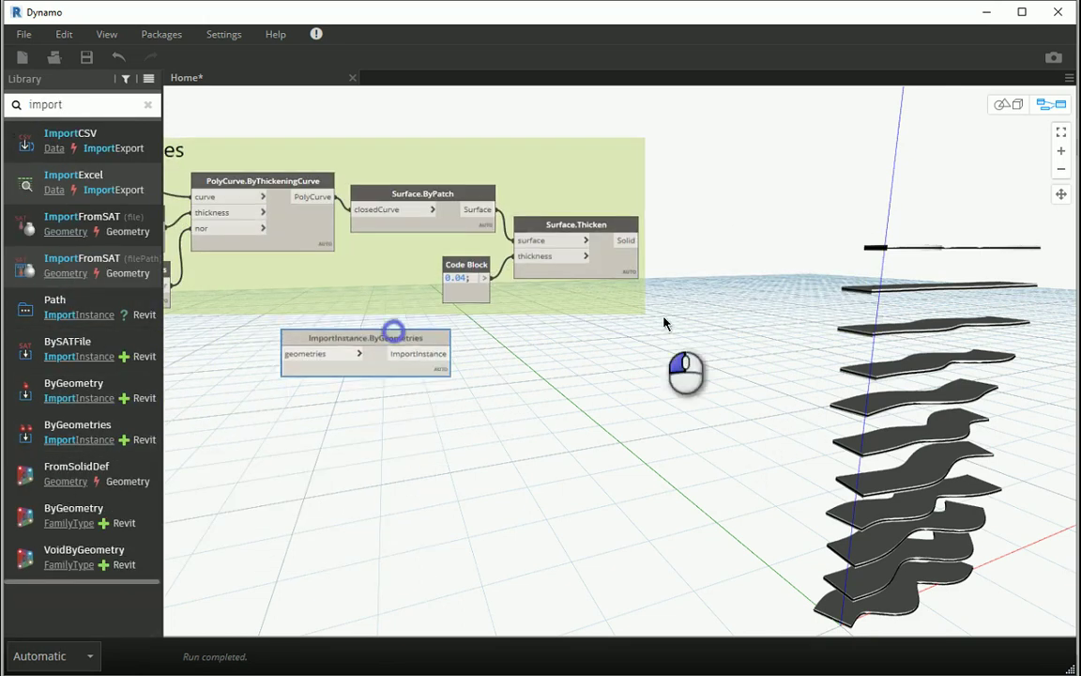
pyautogui.moveTo(393, 333); pyautogui.dragTo(789, 235)
pyautogui.moveTo(642, 246); pyautogui.dragTo(742, 251)
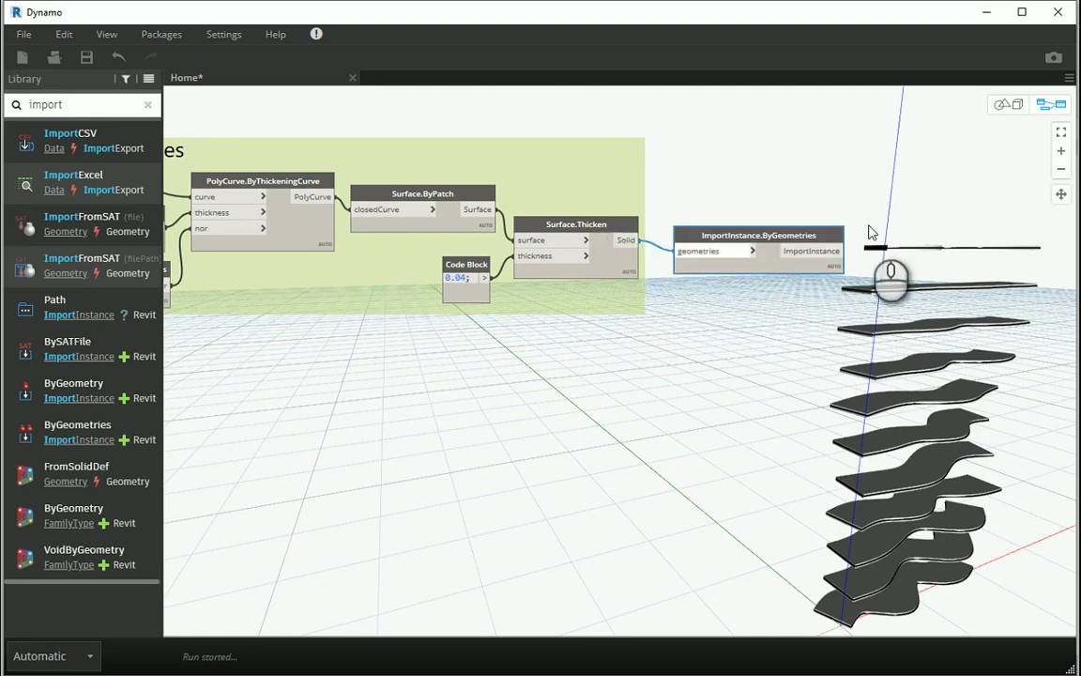
# Switch to Revit, open the default 3D view, and orbit to view the imported shelves from the front
pyautogui.click(988, 13)
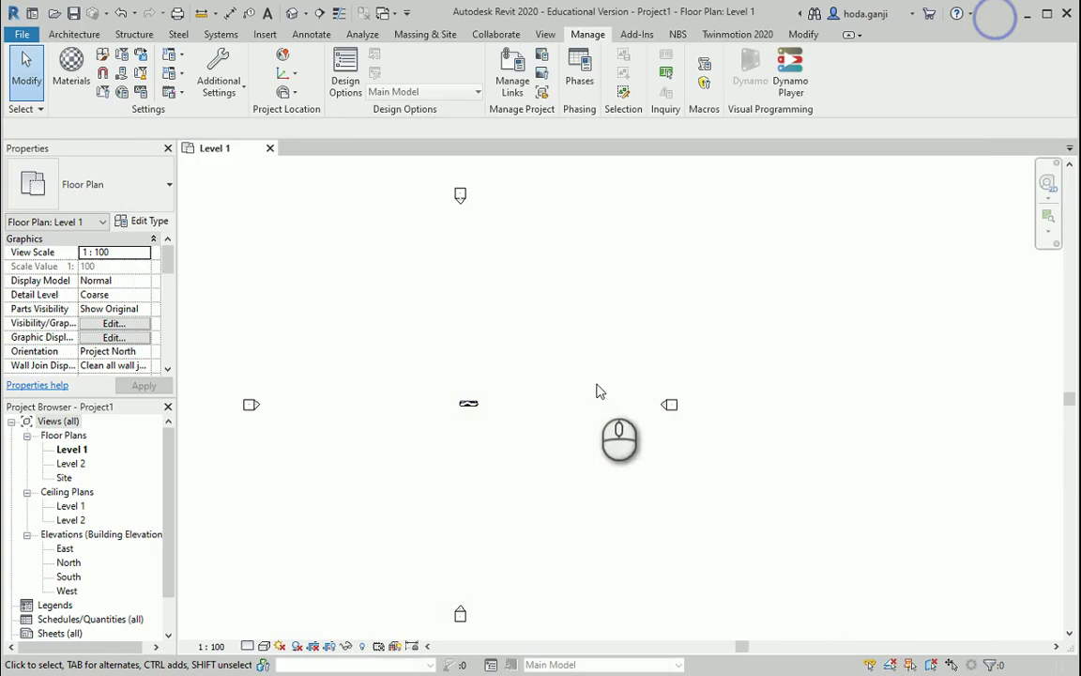
pyautogui.click(291, 13)
pyautogui.scroll(5, 563, 423)
pyautogui.keyDown('shift'); pyautogui.moveTo(678, 437); pyautogui.dragTo(742, 364, button='middle'); pyautogui.keyUp('shift')
pyautogui.scroll(1, 684, 343)
pyautogui.moveTo(684, 342); pyautogui.dragTo(654, 417, button='middle')
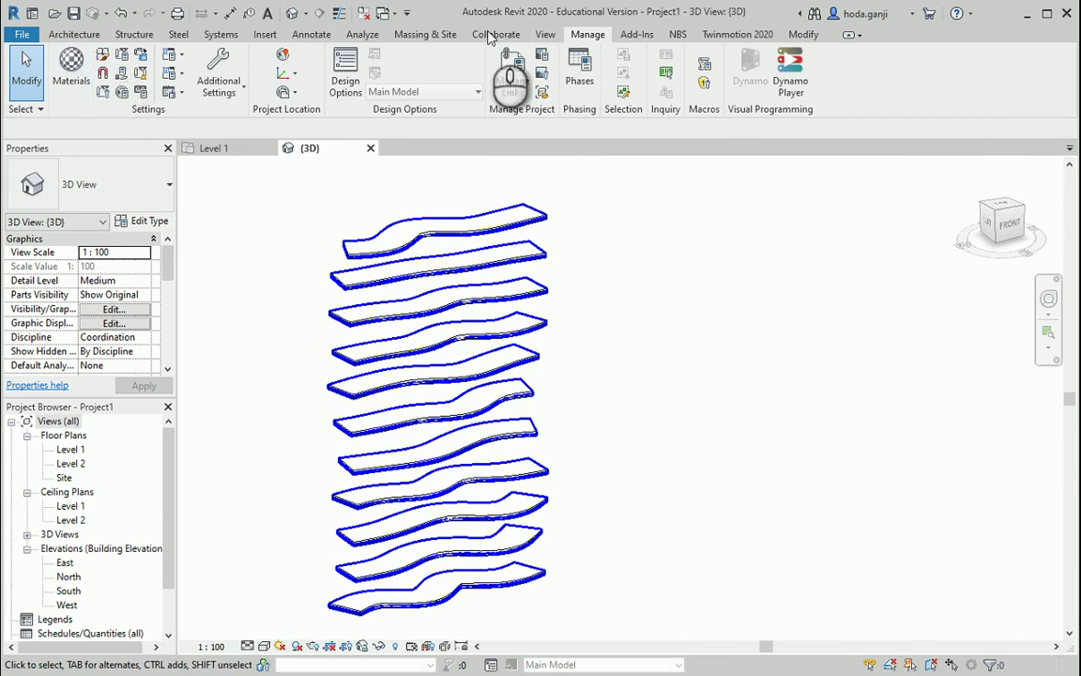
# Open the material of subcategory 0 under the imported objects in Object Styles for editing
pyautogui.click(102, 55)
pyautogui.click(523, 155)
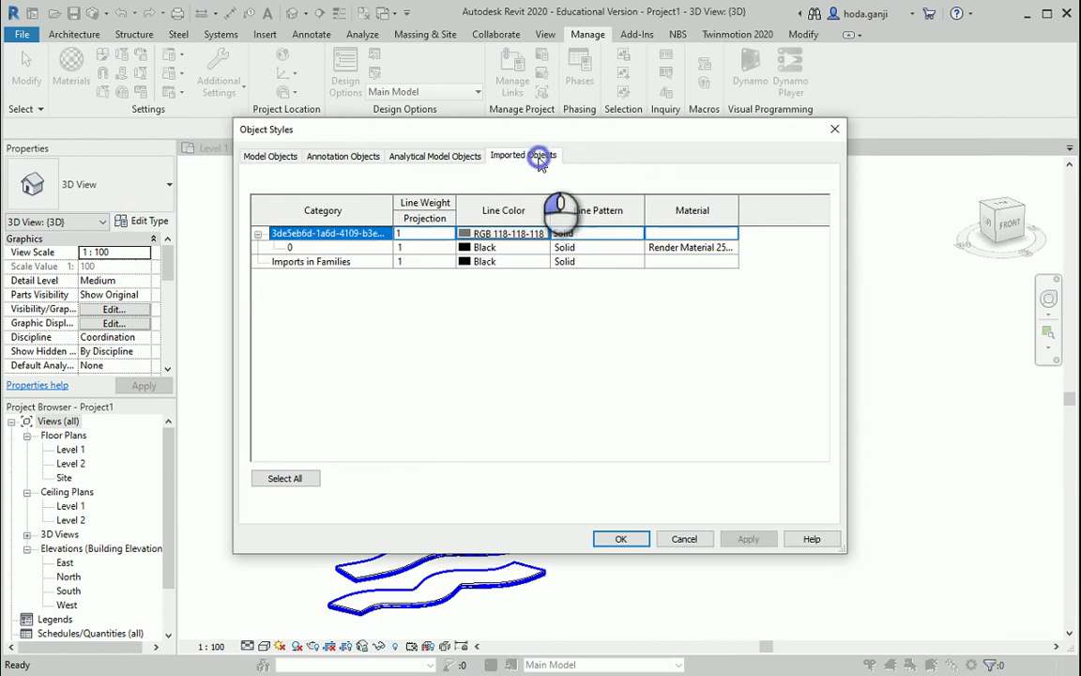
pyautogui.click(735, 248)
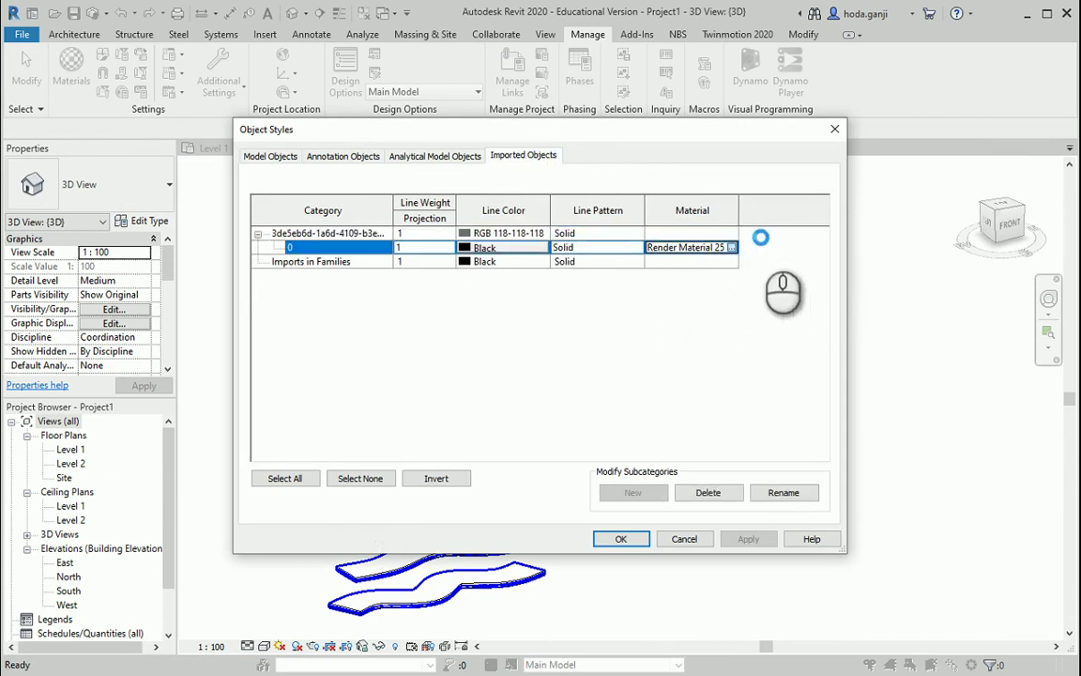
pyautogui.click(735, 248)
# Create a new material and name it Wood-Dark
pyautogui.click(362, 516)
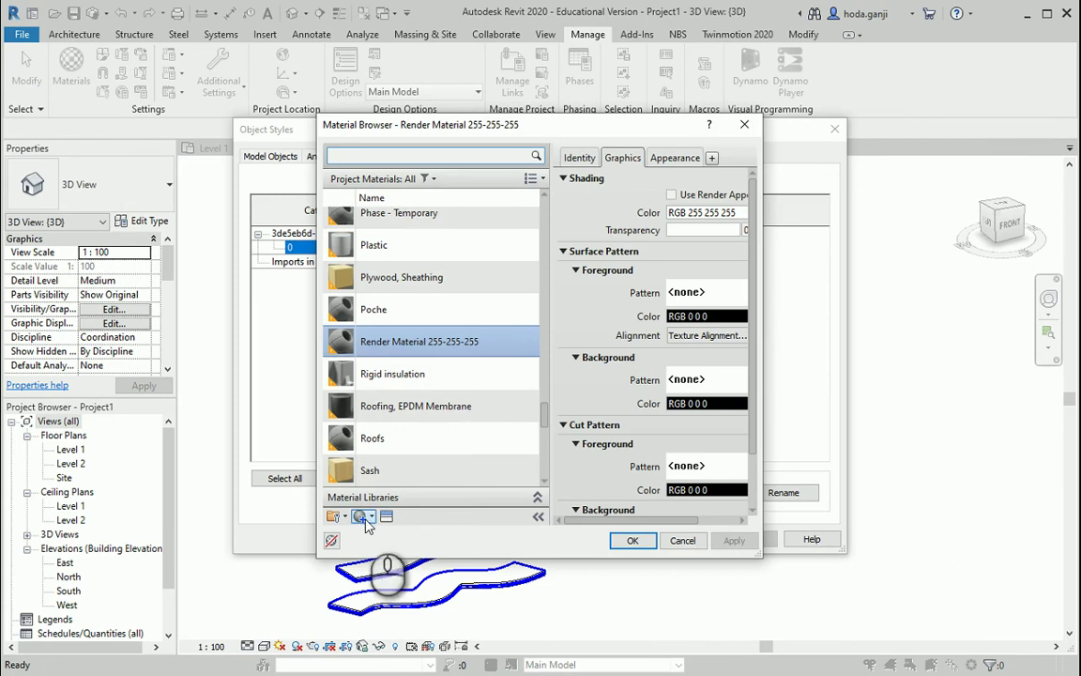
pyautogui.click(394, 531)
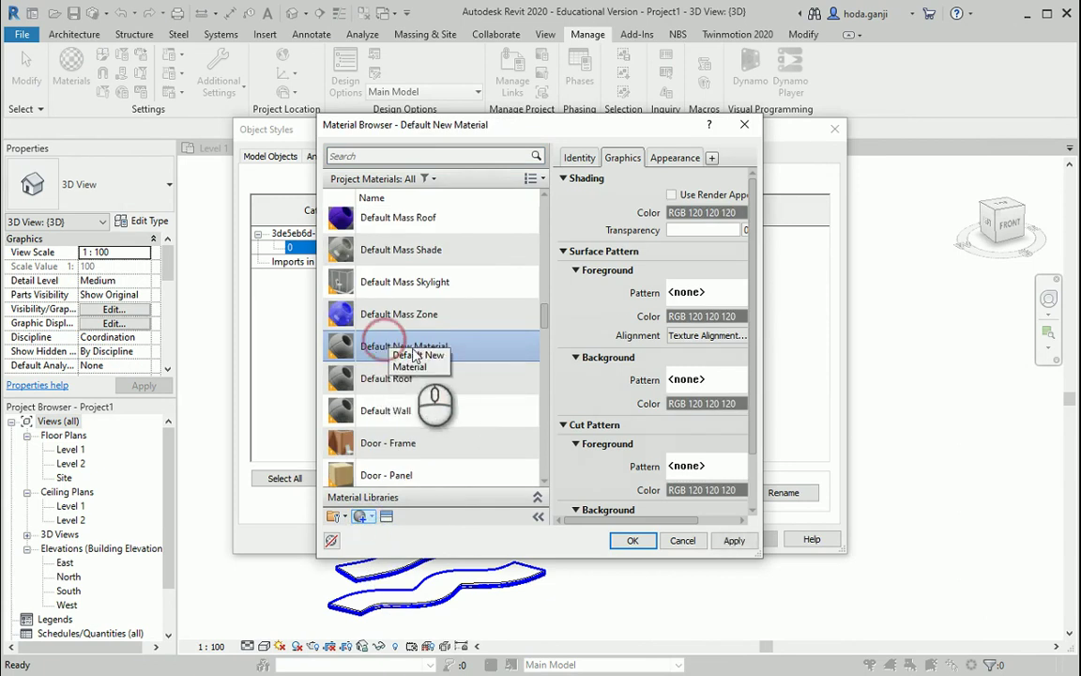
pyautogui.rightClick(404, 345)
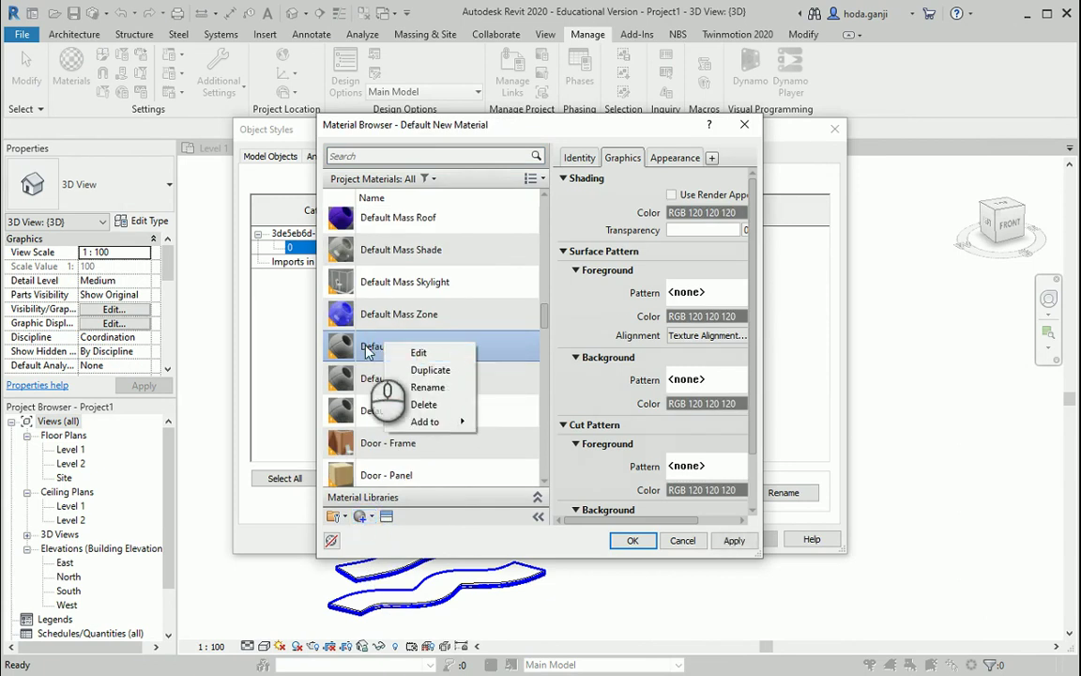
pyautogui.click(424, 387)
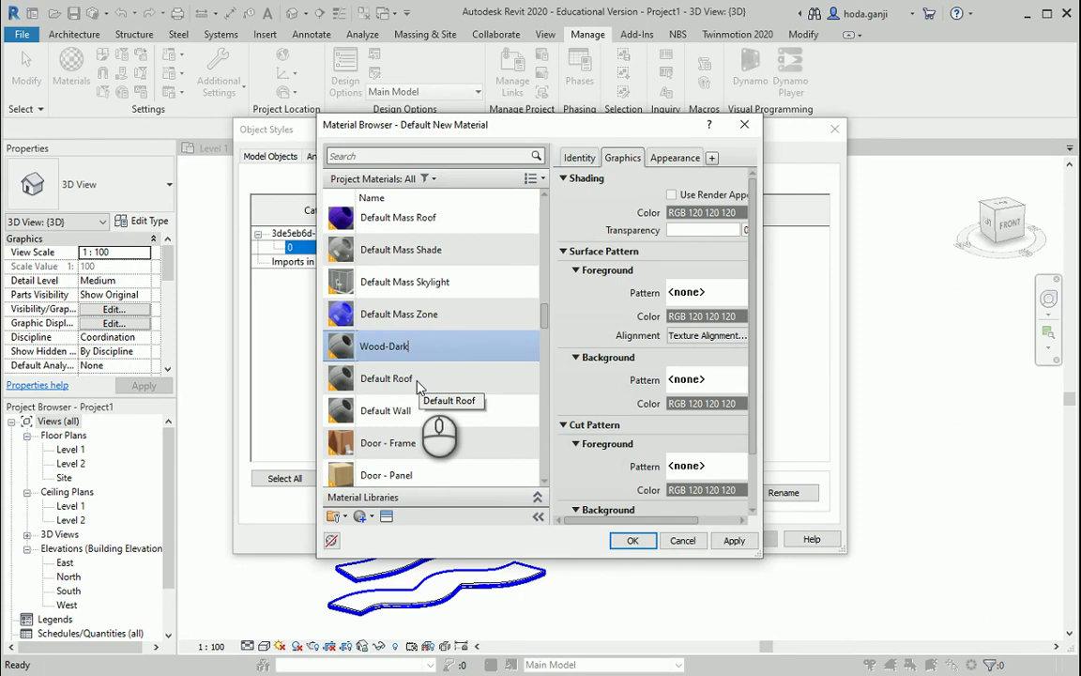
pyautogui.press('Return')
# Search the appearance assets for "wood", apply the Walnut asset from the Autodesk Physical Assets Wood category to Wood-Dark, and close the asset library
pyautogui.click(386, 517)
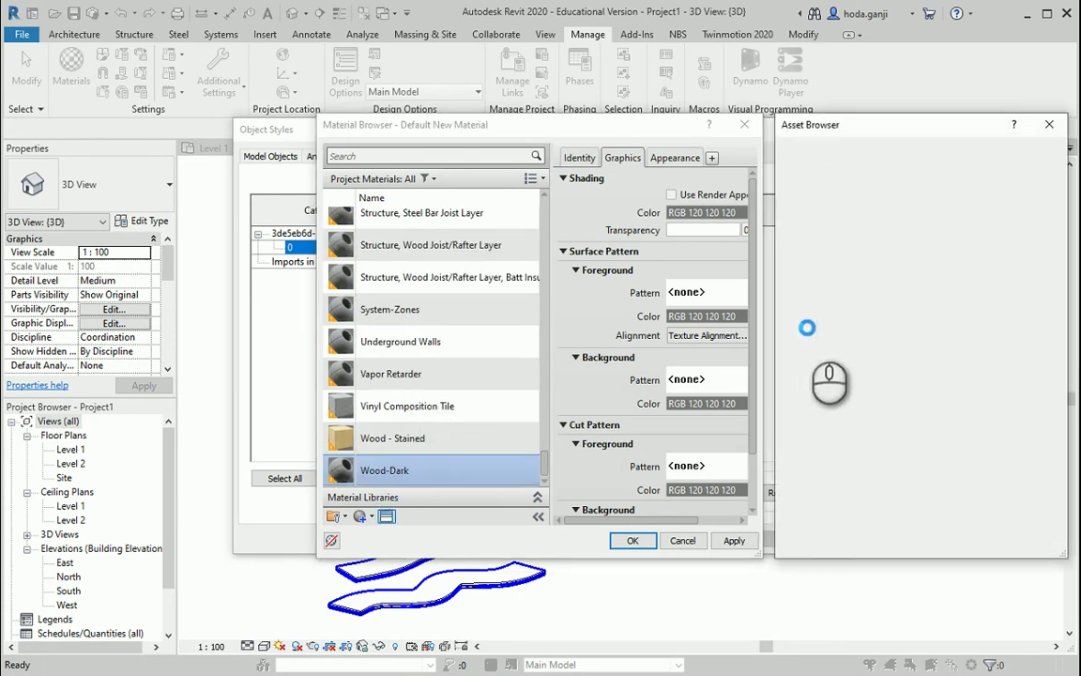
pyautogui.moveTo(775, 308); pyautogui.dragTo(494, 332)
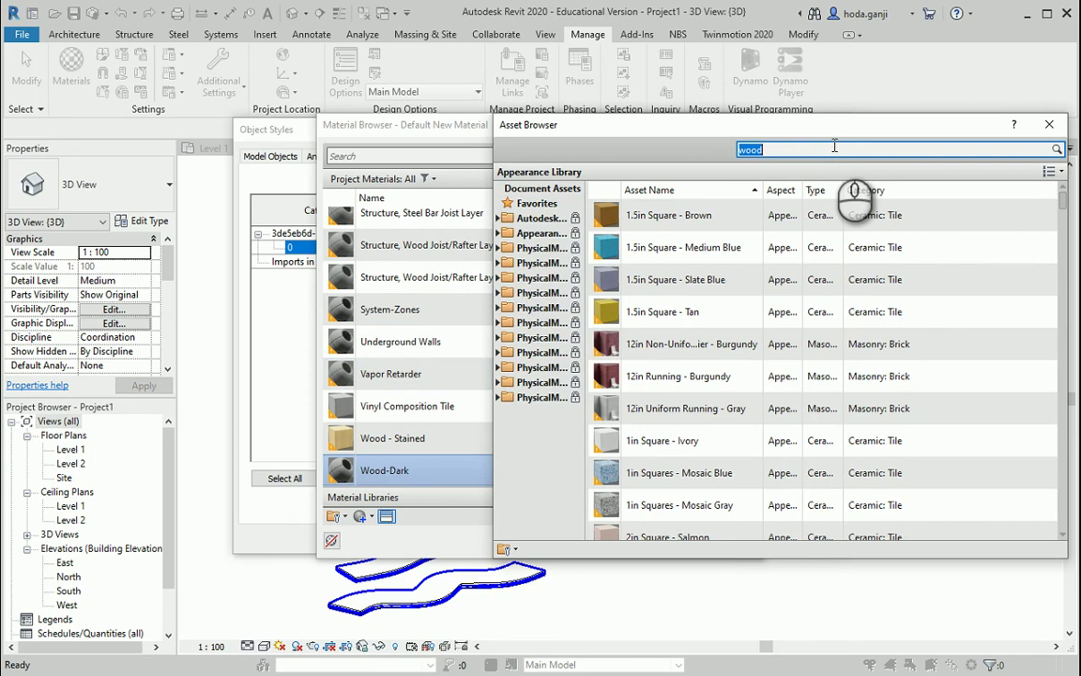
pyautogui.press('Return')
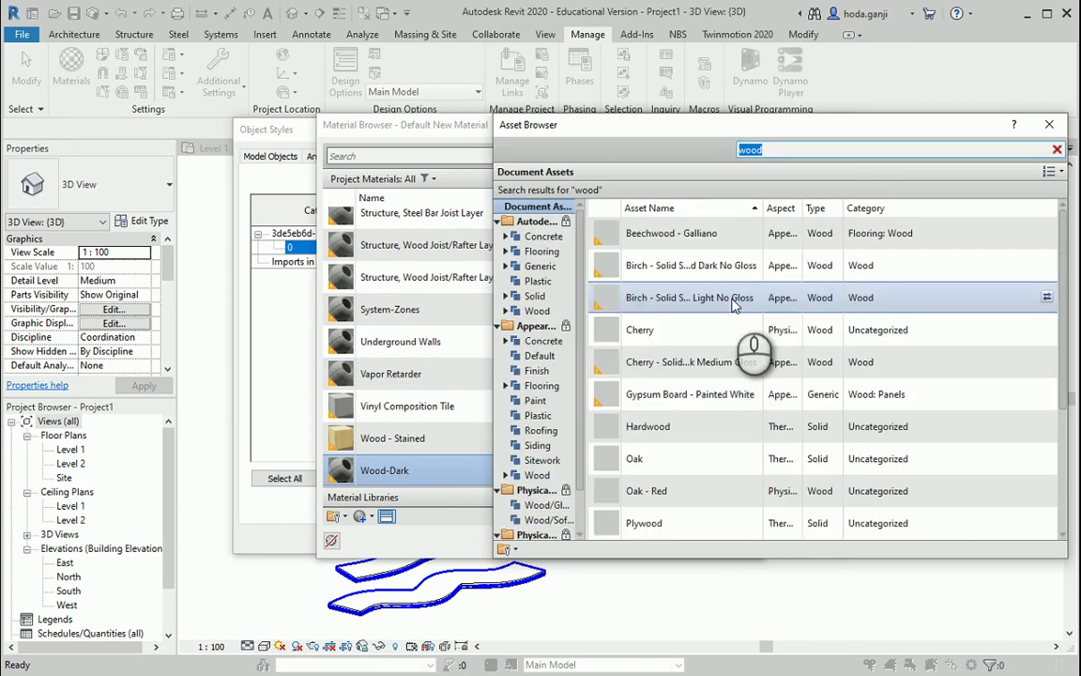
pyautogui.scroll(-3, 743, 374)
pyautogui.click(536, 311)
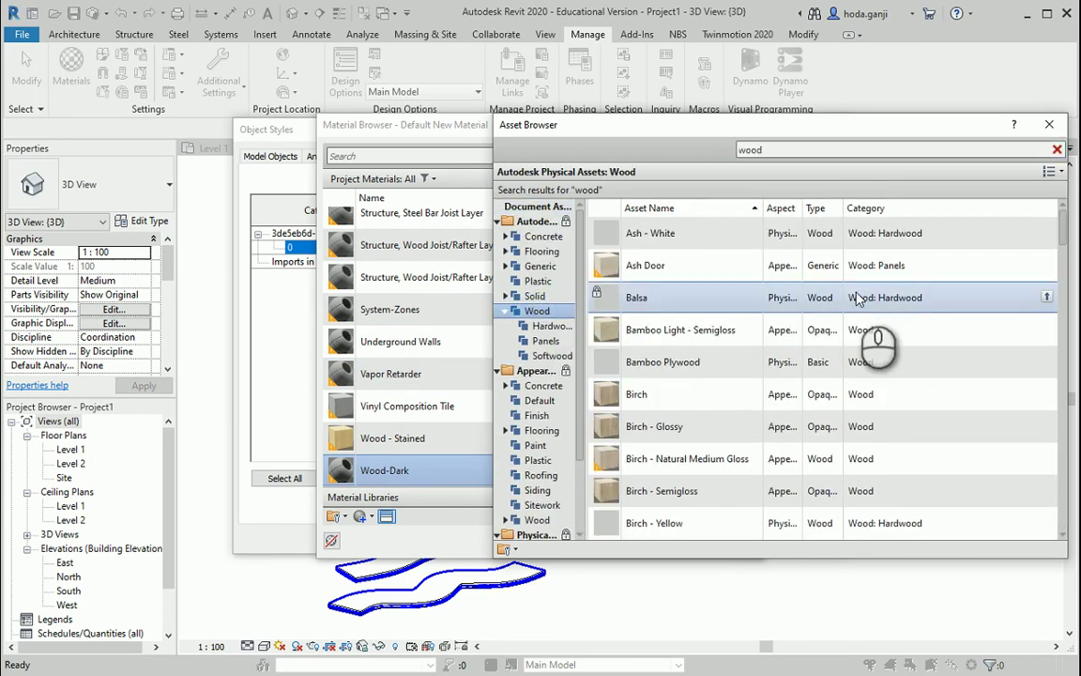
pyautogui.scroll(-5, 790, 310)
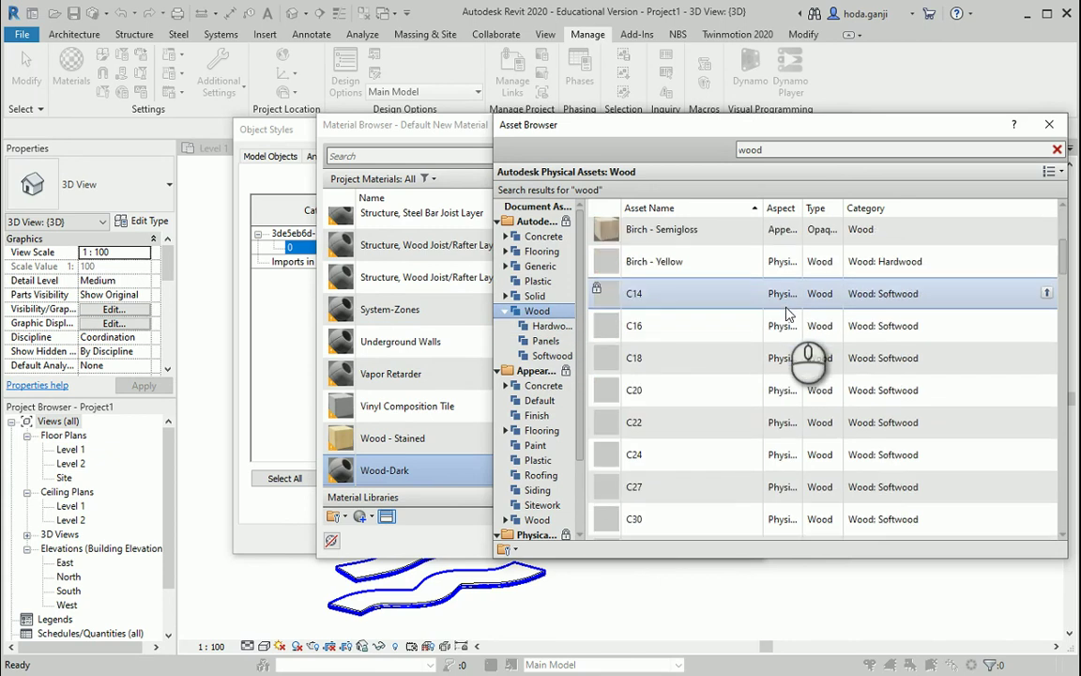
pyautogui.scroll(-12, 788, 311)
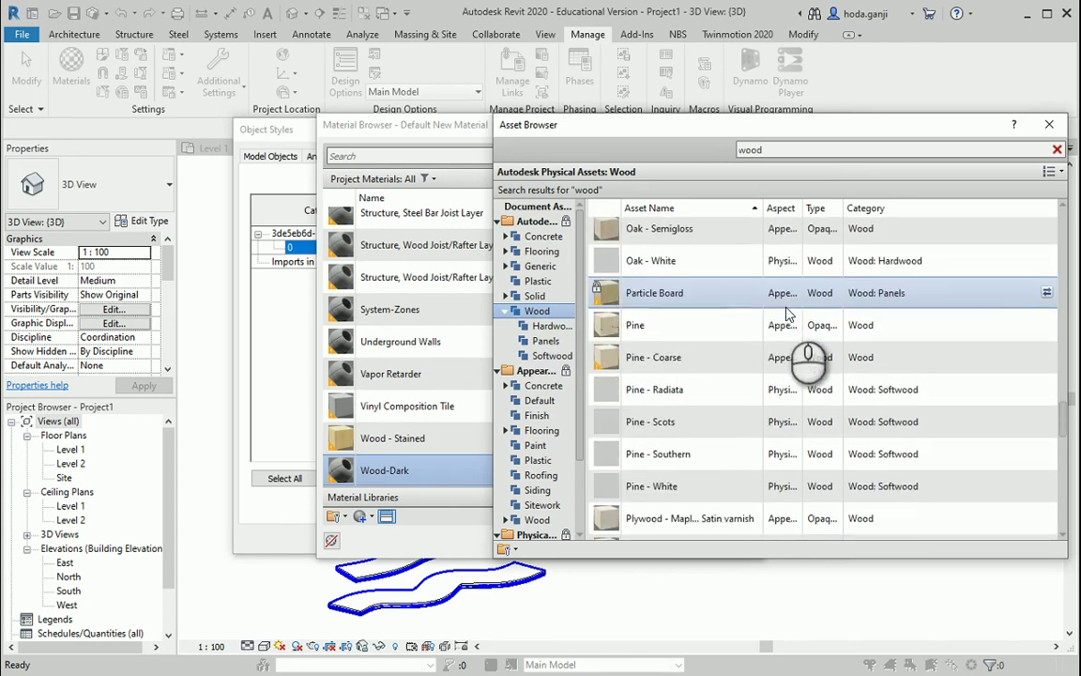
pyautogui.scroll(-5, 787, 312)
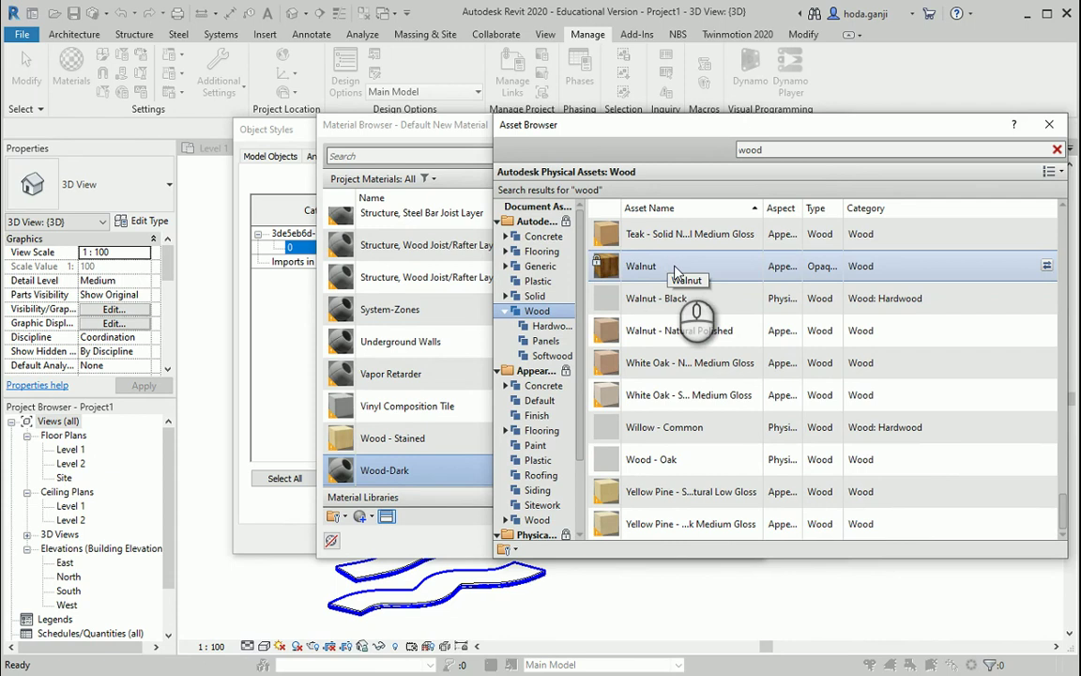
pyautogui.doubleClick(610, 264)
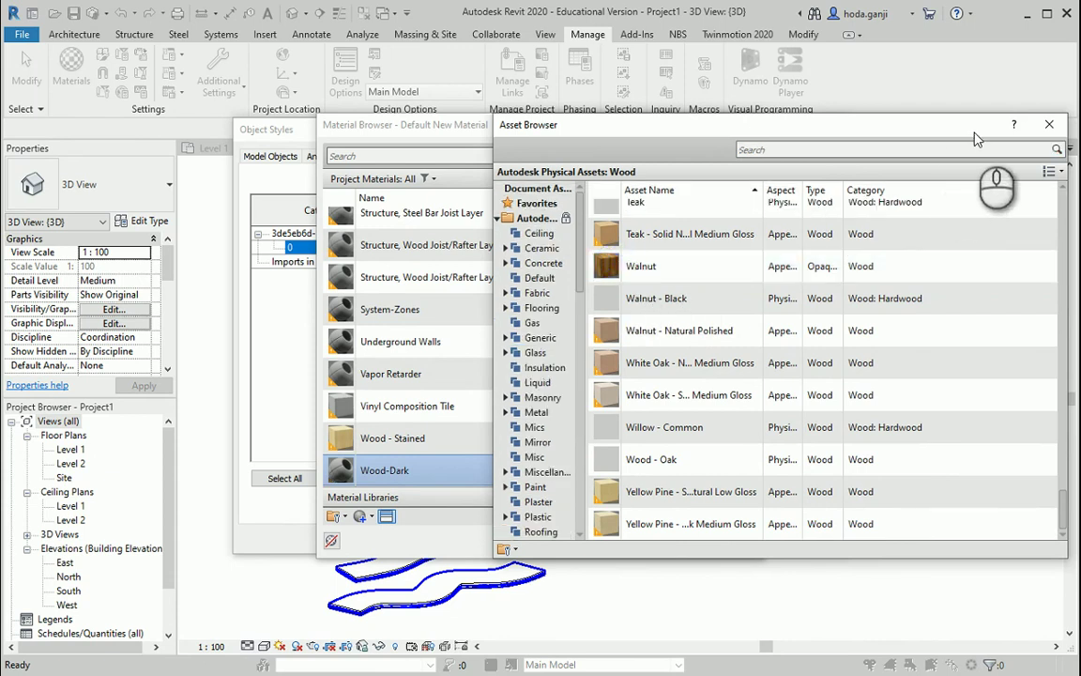
pyautogui.click(1050, 123)
# Set the graphics shading color of Wood-Dark to dark brown and confirm it as the material of imported subcategory 0
pyautogui.click(621, 156)
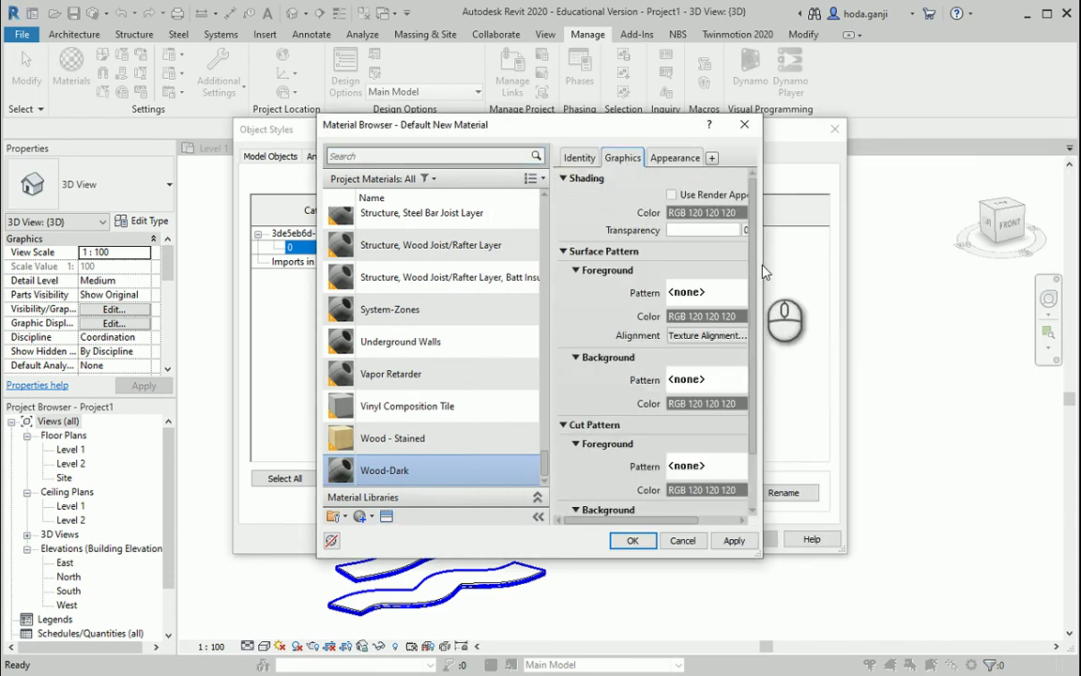
pyautogui.moveTo(761, 270); pyautogui.dragTo(852, 224)
pyautogui.click(826, 212)
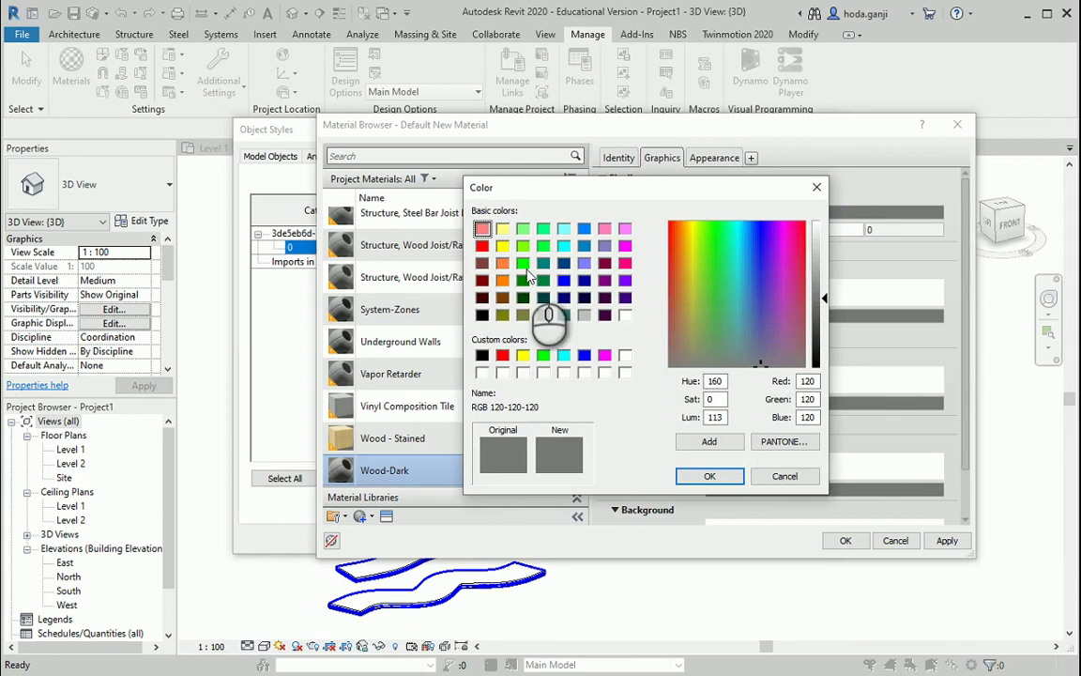
pyautogui.click(502, 298)
pyautogui.click(709, 476)
pyautogui.click(845, 541)
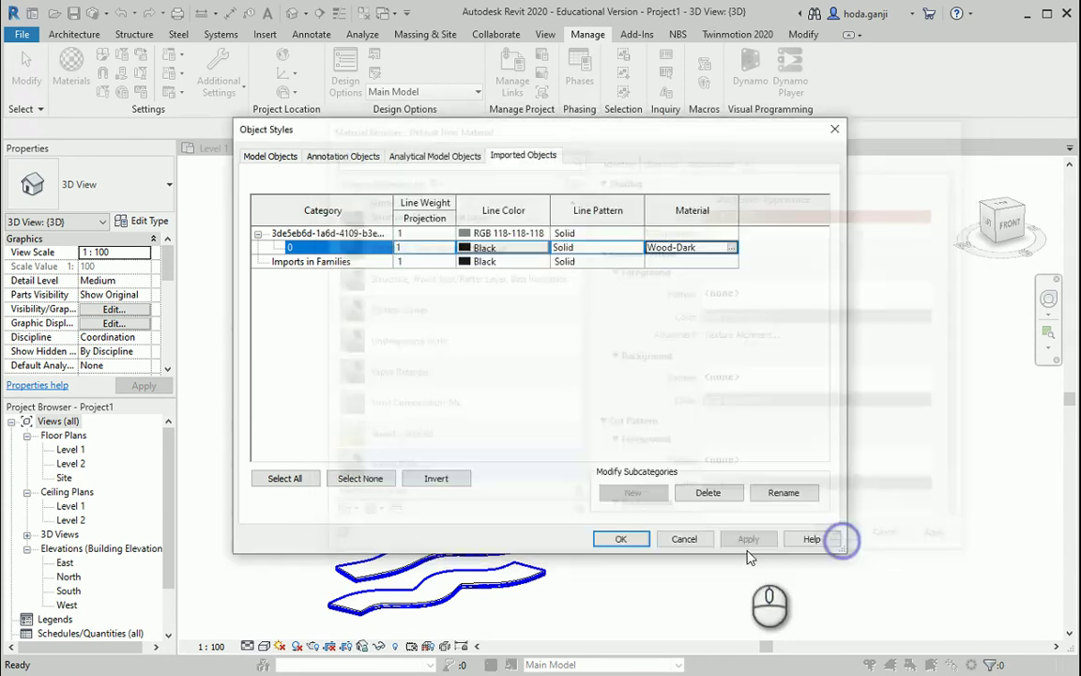
pyautogui.click(617, 539)
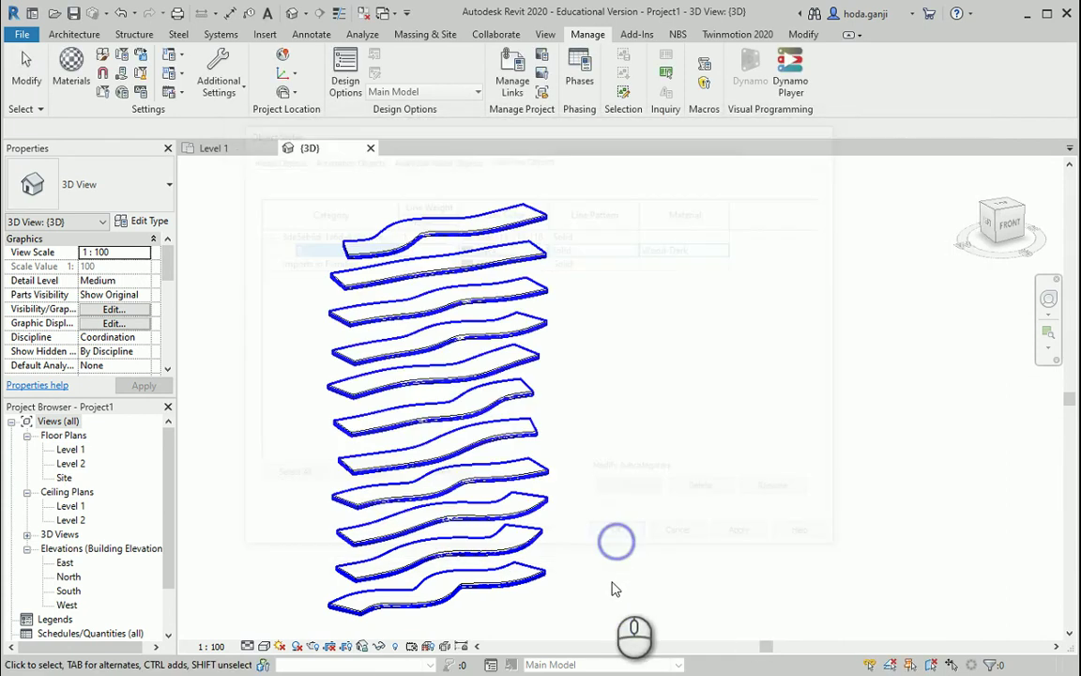
# Preview the shelves in the 3D view with the Shaded and Realistic visual styles
pyautogui.click(266, 647)
pyautogui.click(293, 582)
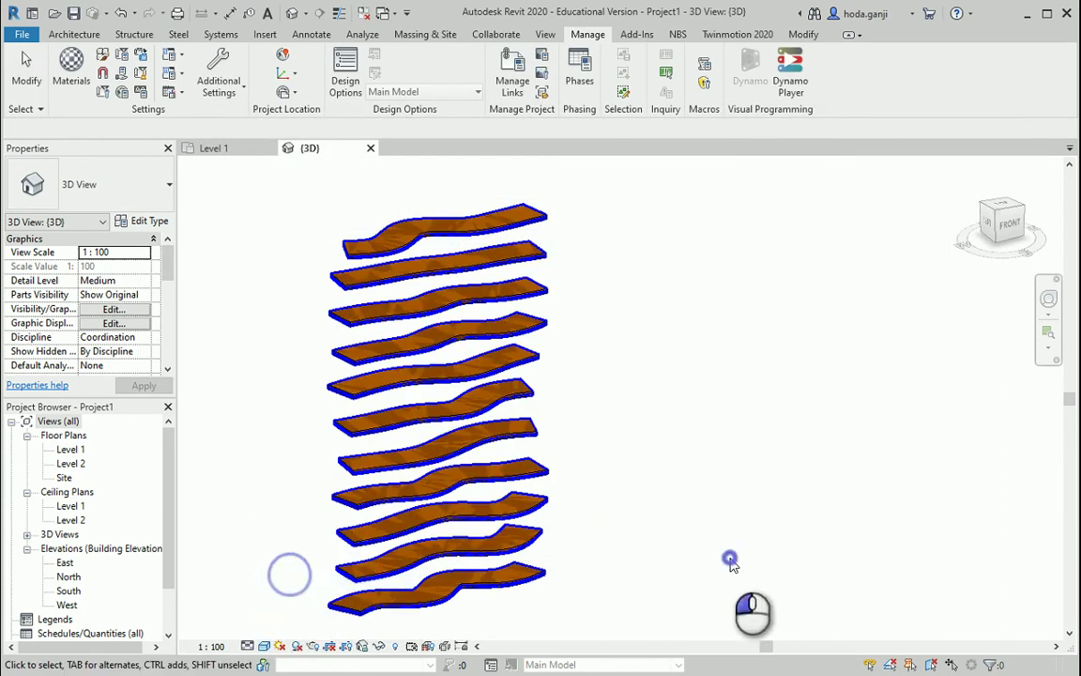
pyautogui.click(265, 647)
pyautogui.click(284, 613)
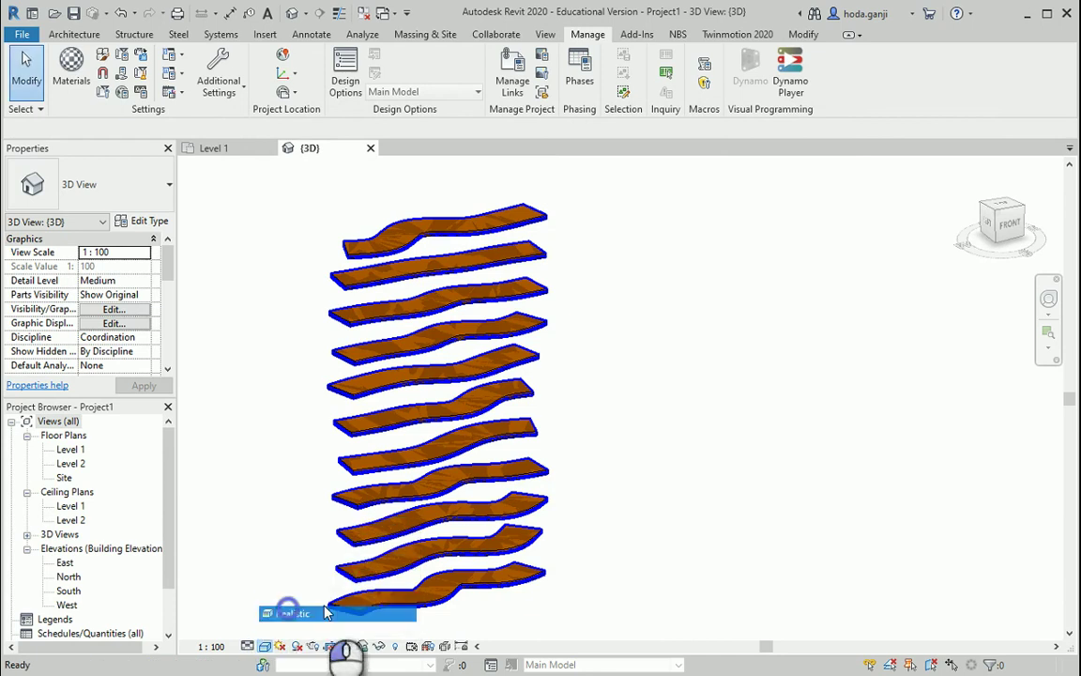
pyautogui.scroll(1, 587, 563)
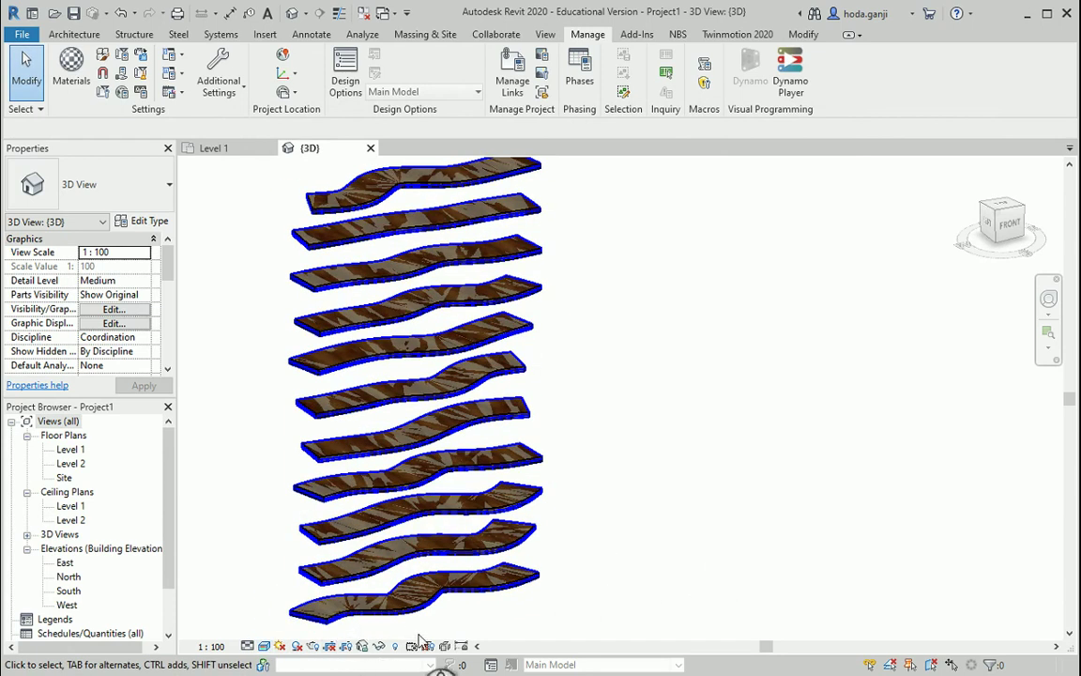
pyautogui.scroll(-1, 506, 578)
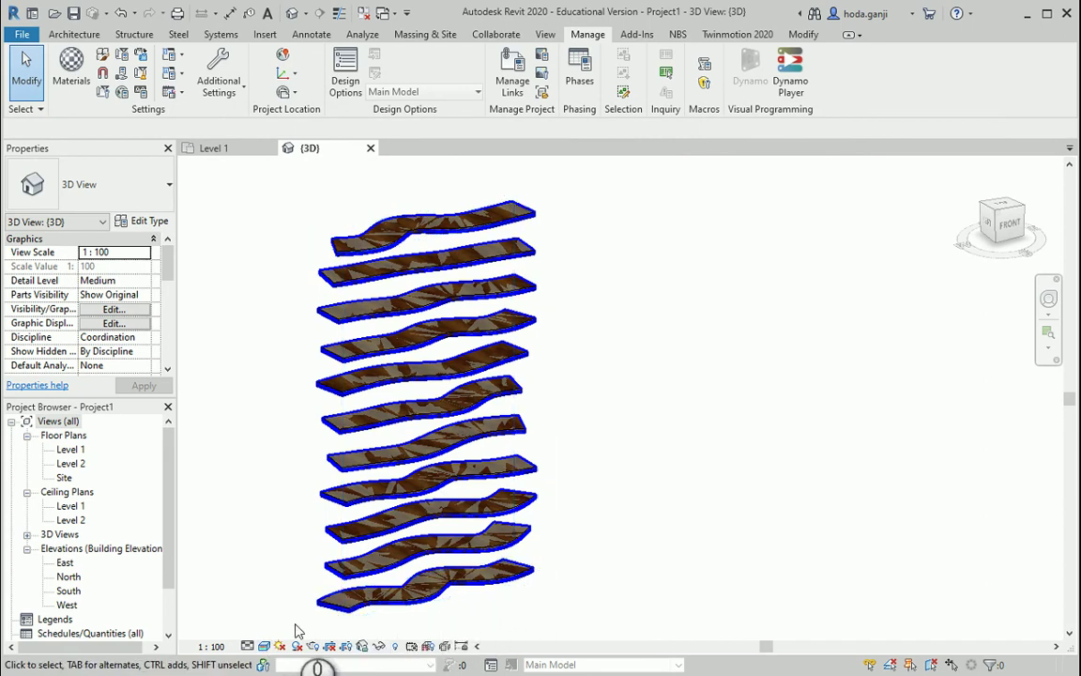
# Return the 3D view of the shelves to the Shaded visual style
pyautogui.click(264, 651)
pyautogui.click(285, 592)
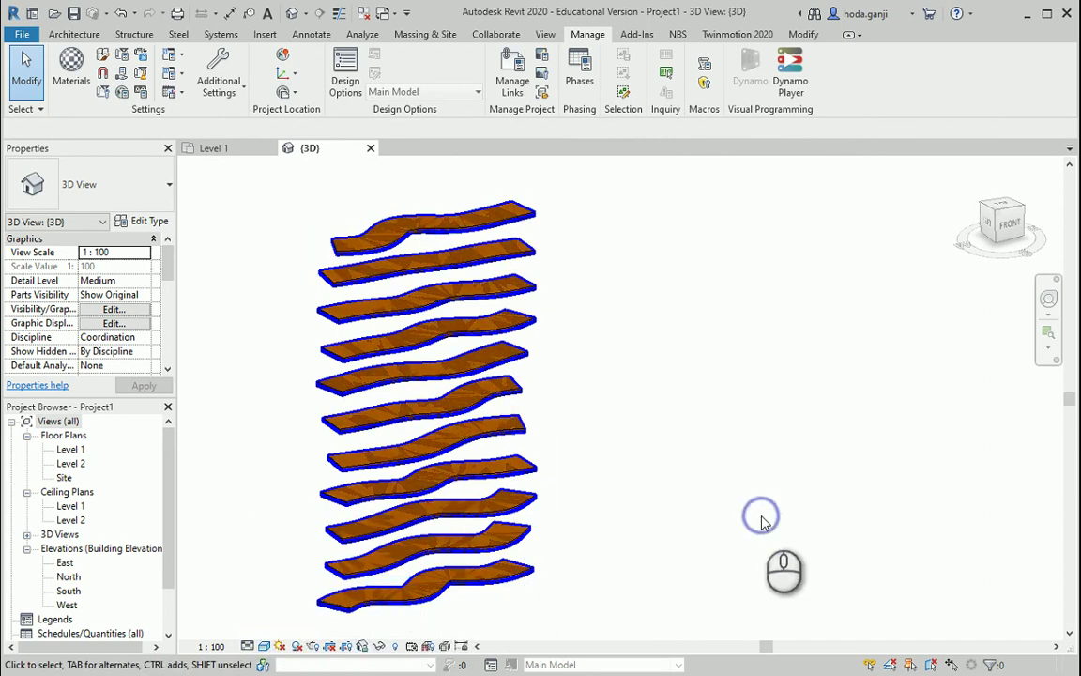
pyautogui.scroll(1, 761, 523)
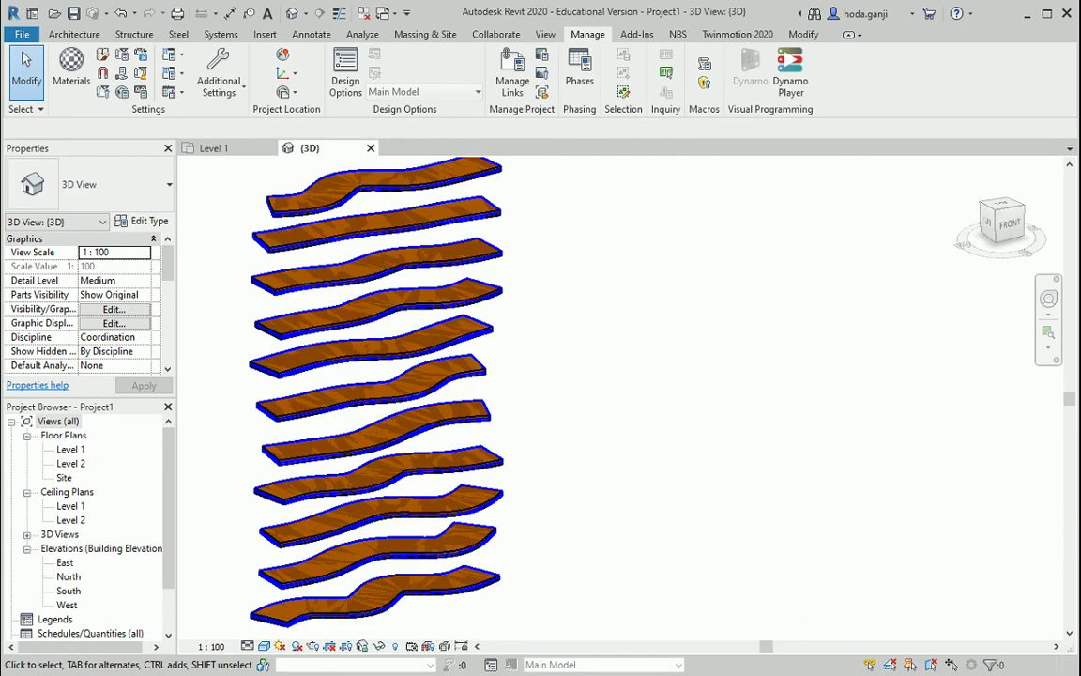